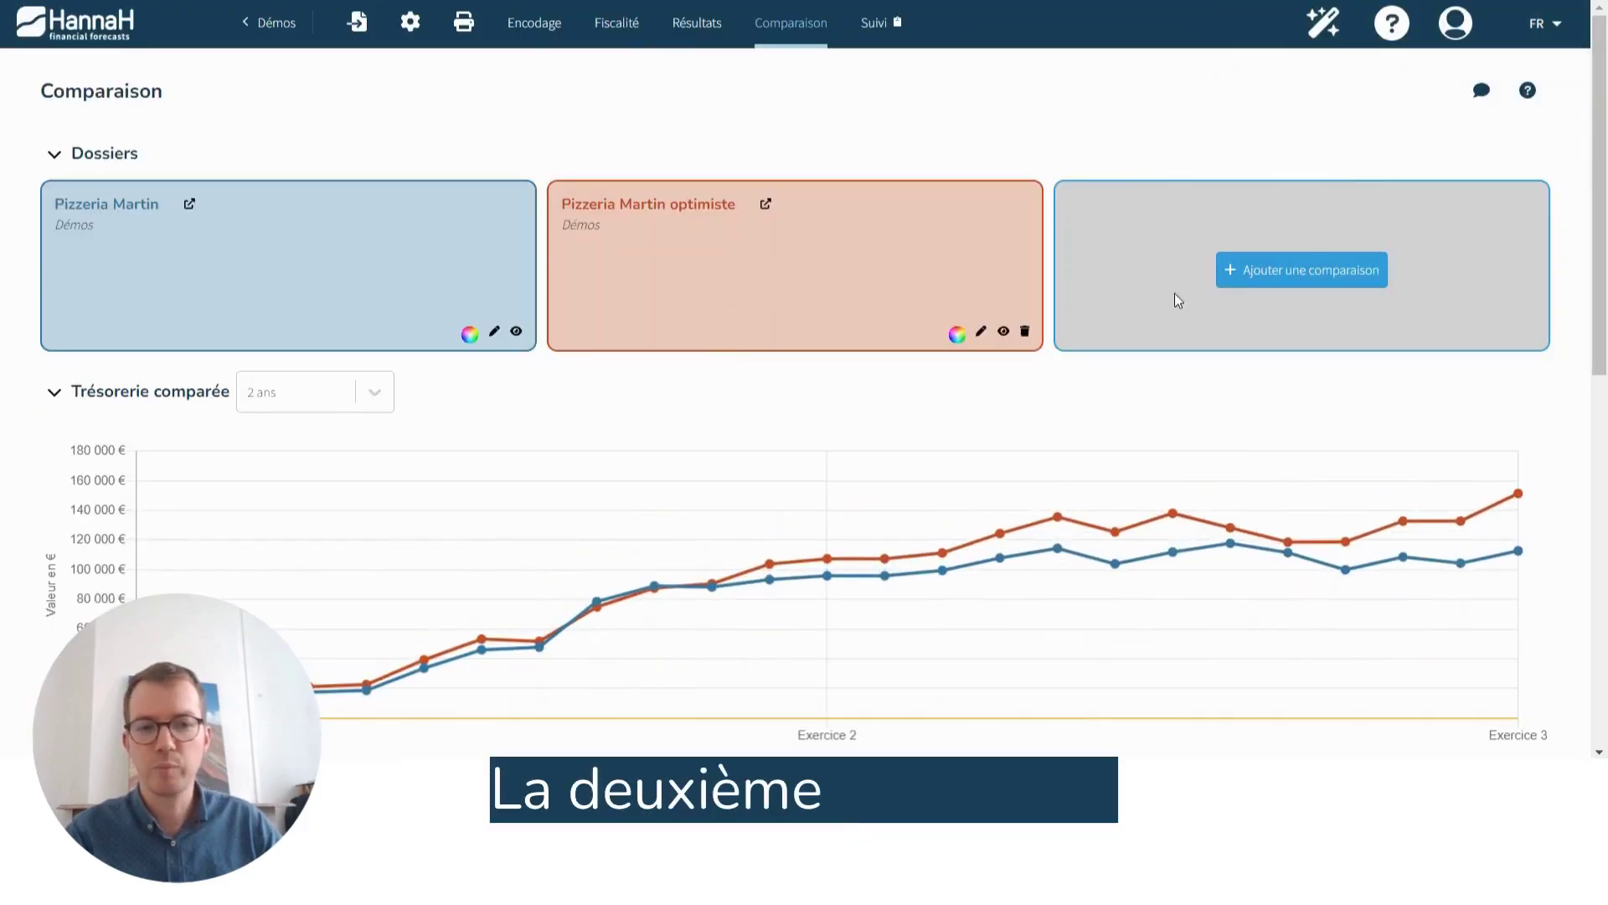
- Add a third comparison by duplicating the base dossier, and open the (copy) Pizzeria Martin dossier
{"action": "left_click", "coordinate": [1274, 281]}
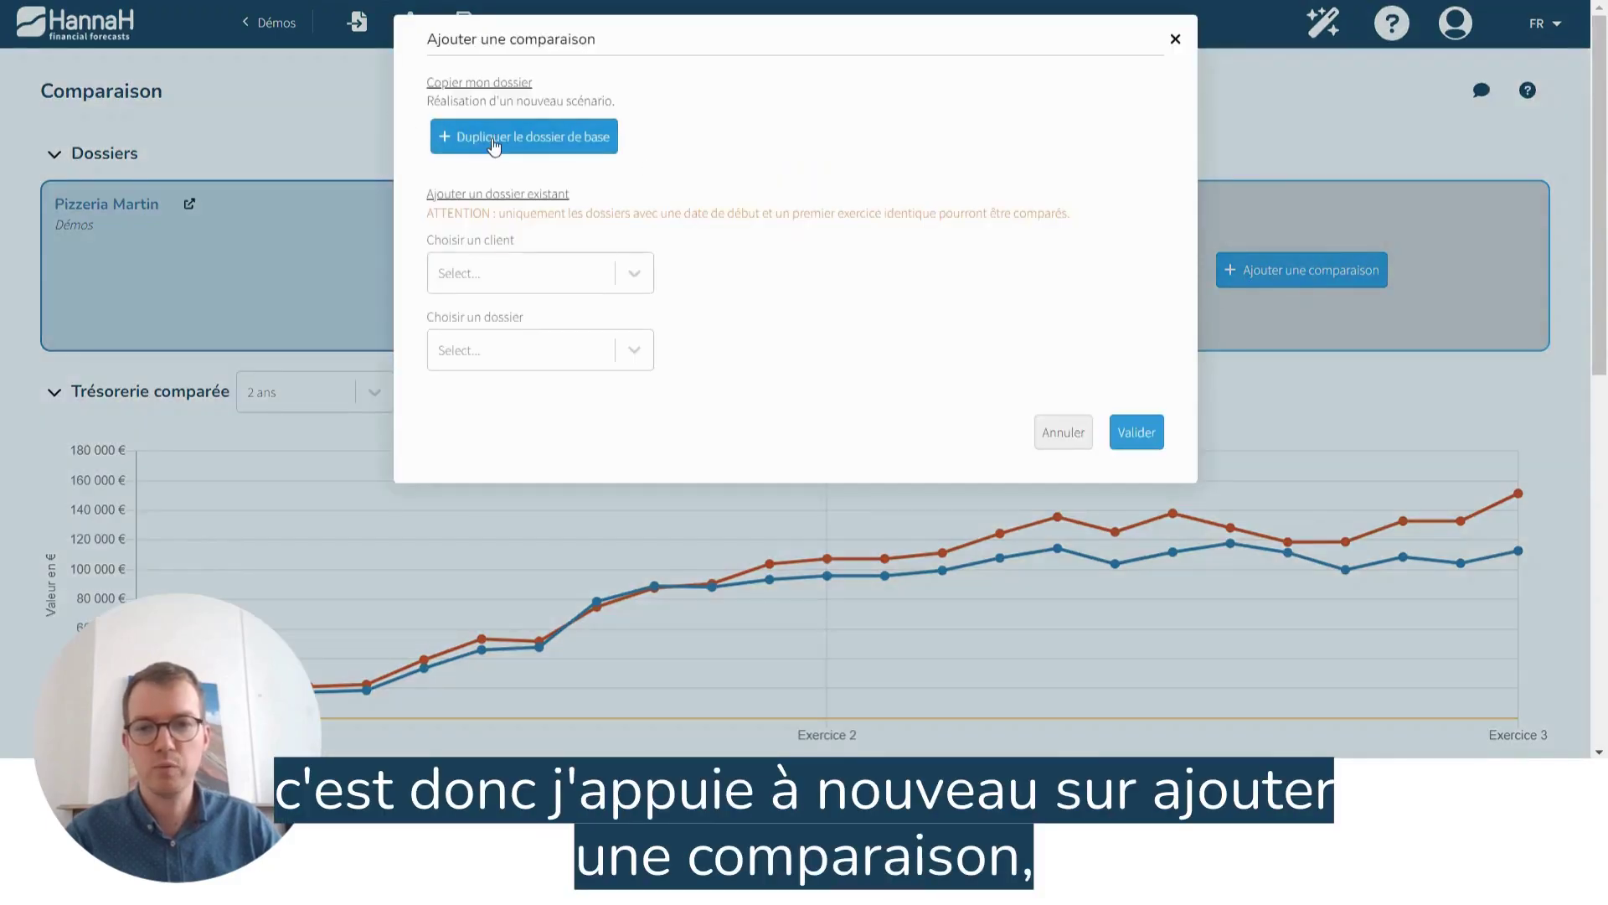
{"action": "left_click", "coordinate": [494, 142]}
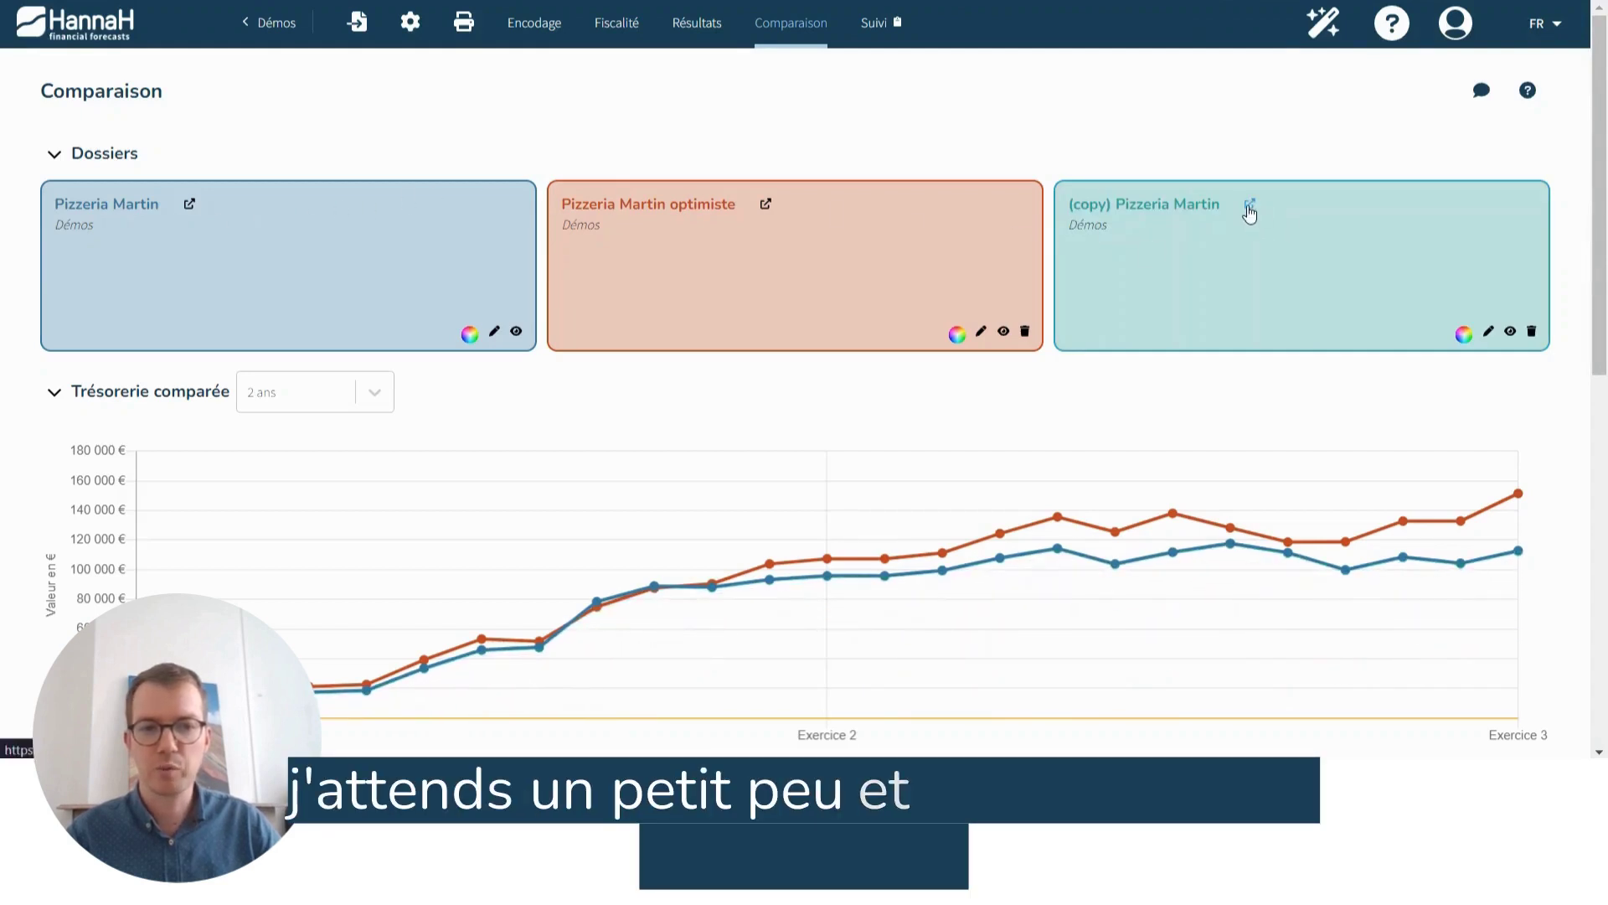
{"action": "left_click", "coordinate": [1250, 206]}
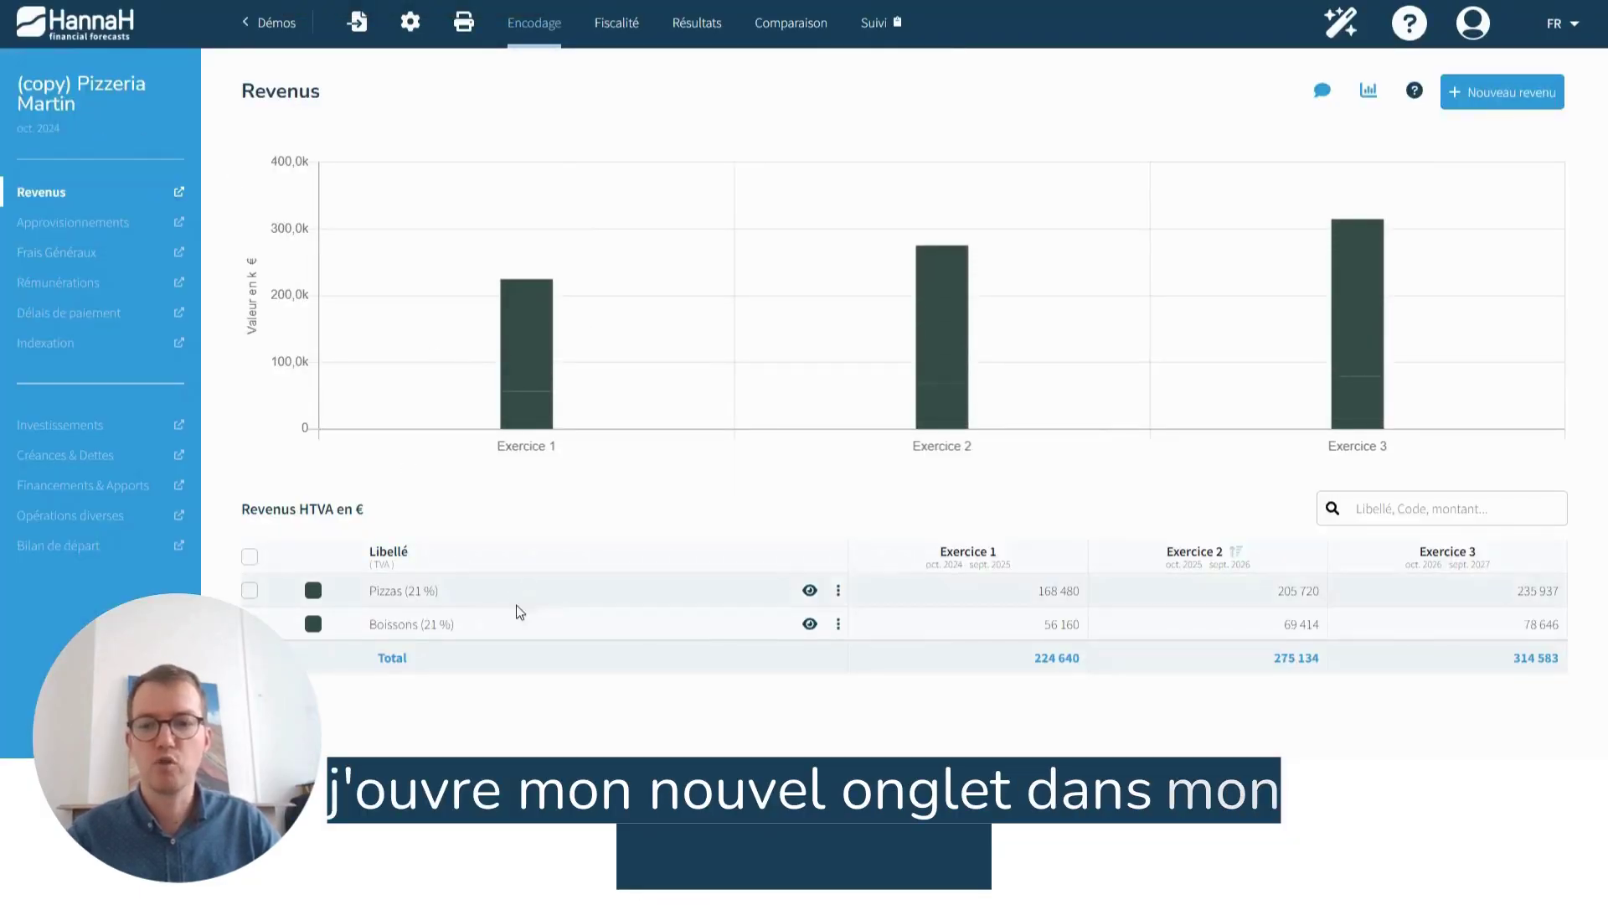
- Delete the Administratif (auto) entry from the Rémunérations of the (copy) Pizzeria Martin dossier
{"action": "left_click", "coordinate": [74, 288]}
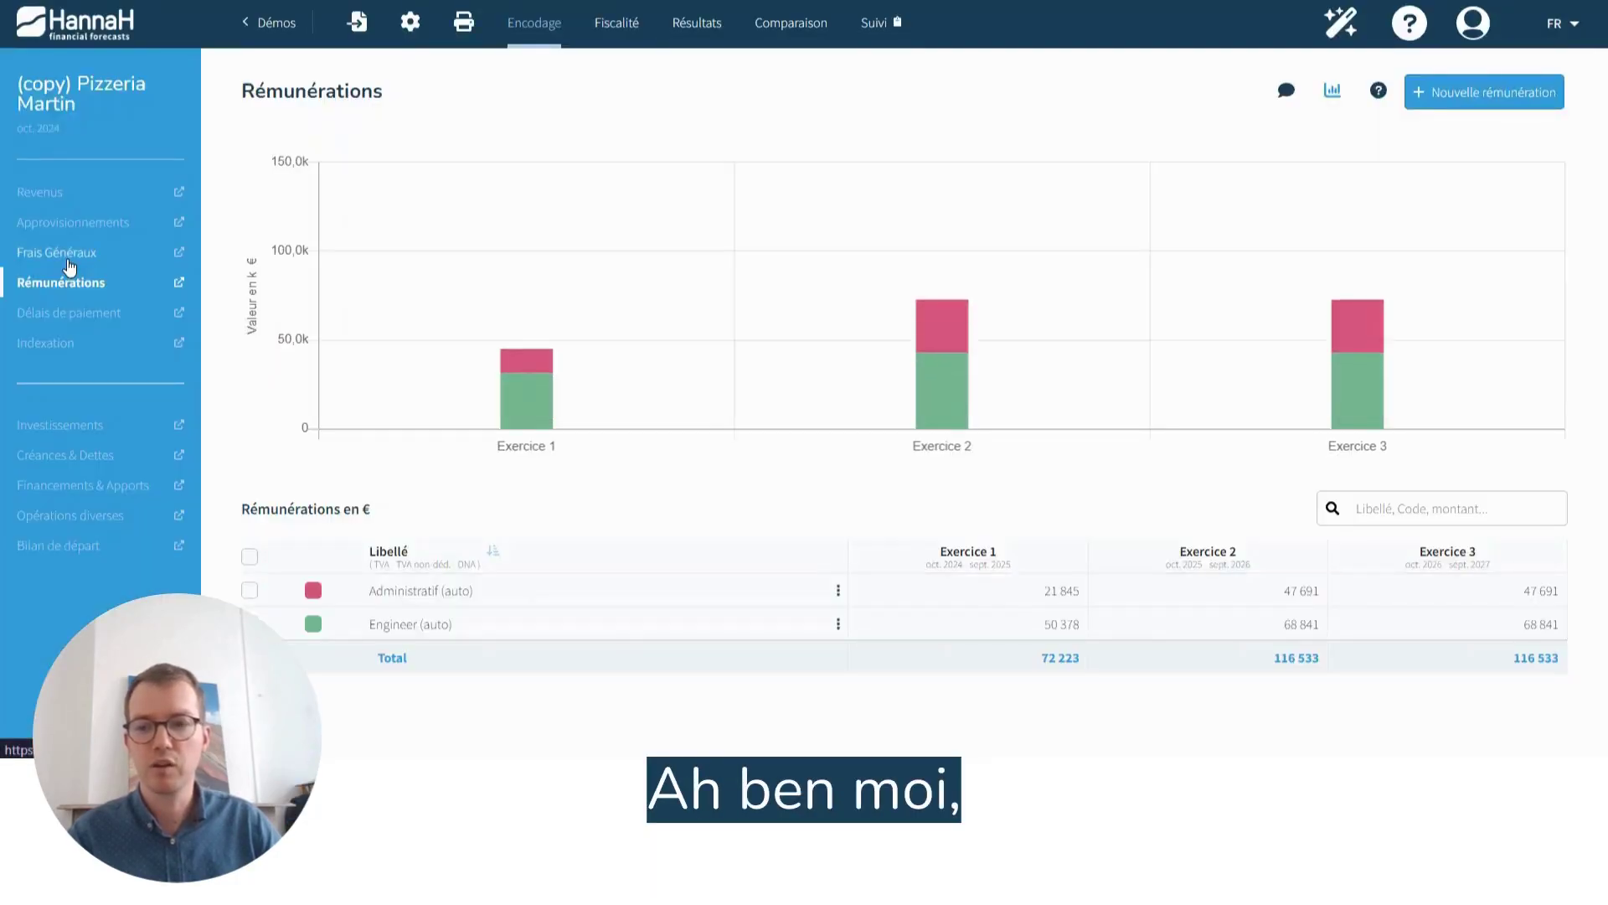
{"action": "left_click", "coordinate": [250, 592]}
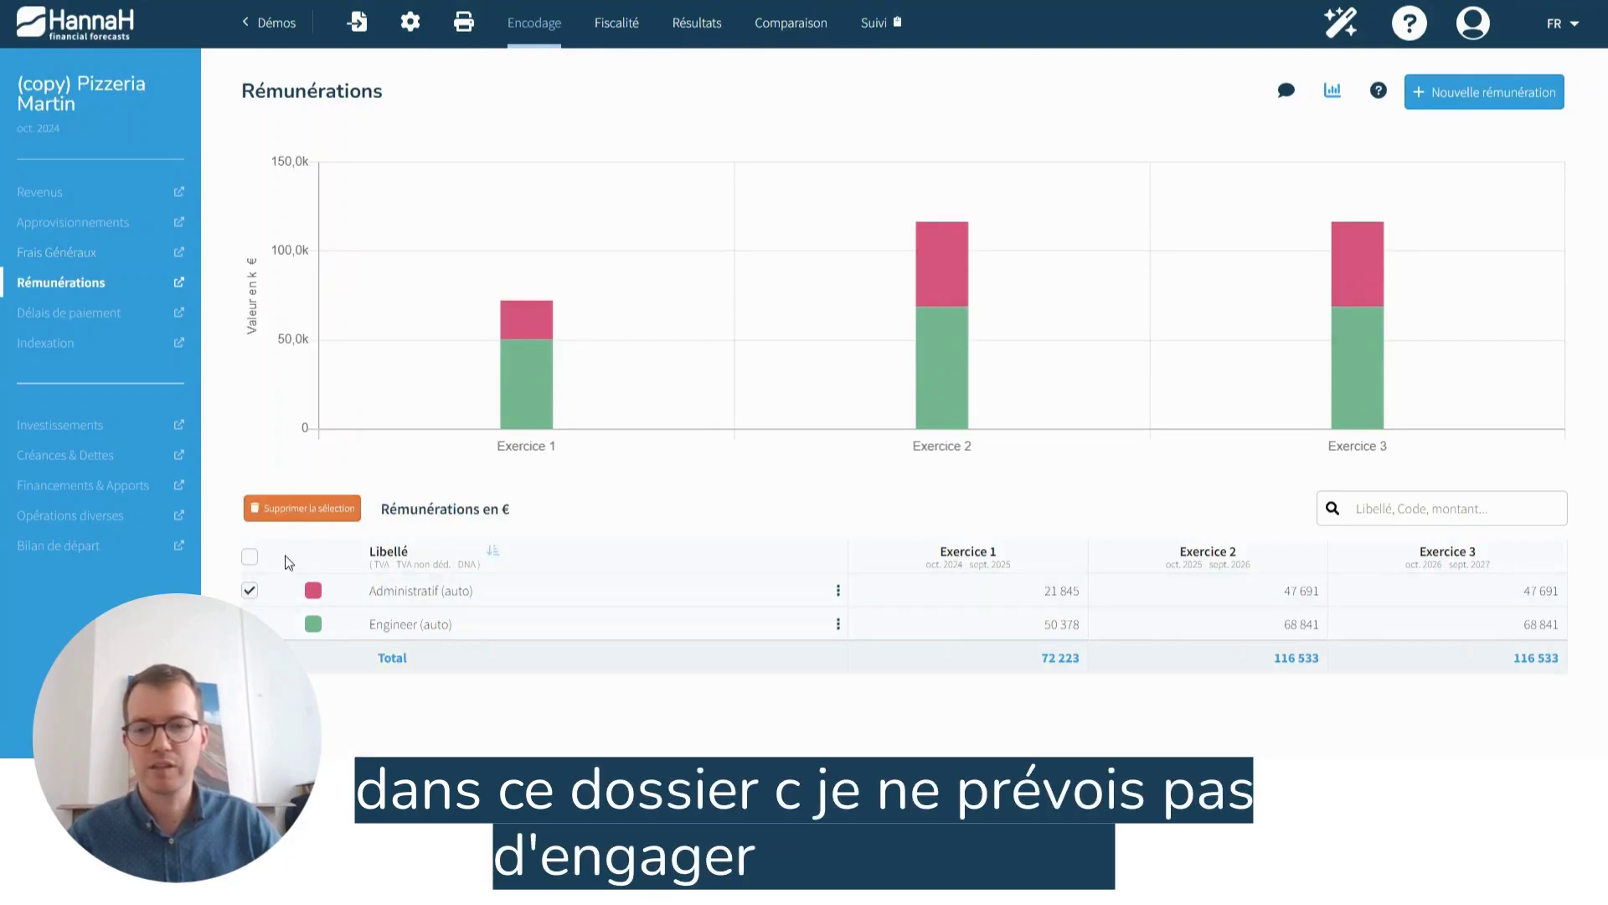
{"action": "left_click", "coordinate": [293, 509]}
{"action": "left_click", "coordinate": [760, 472]}
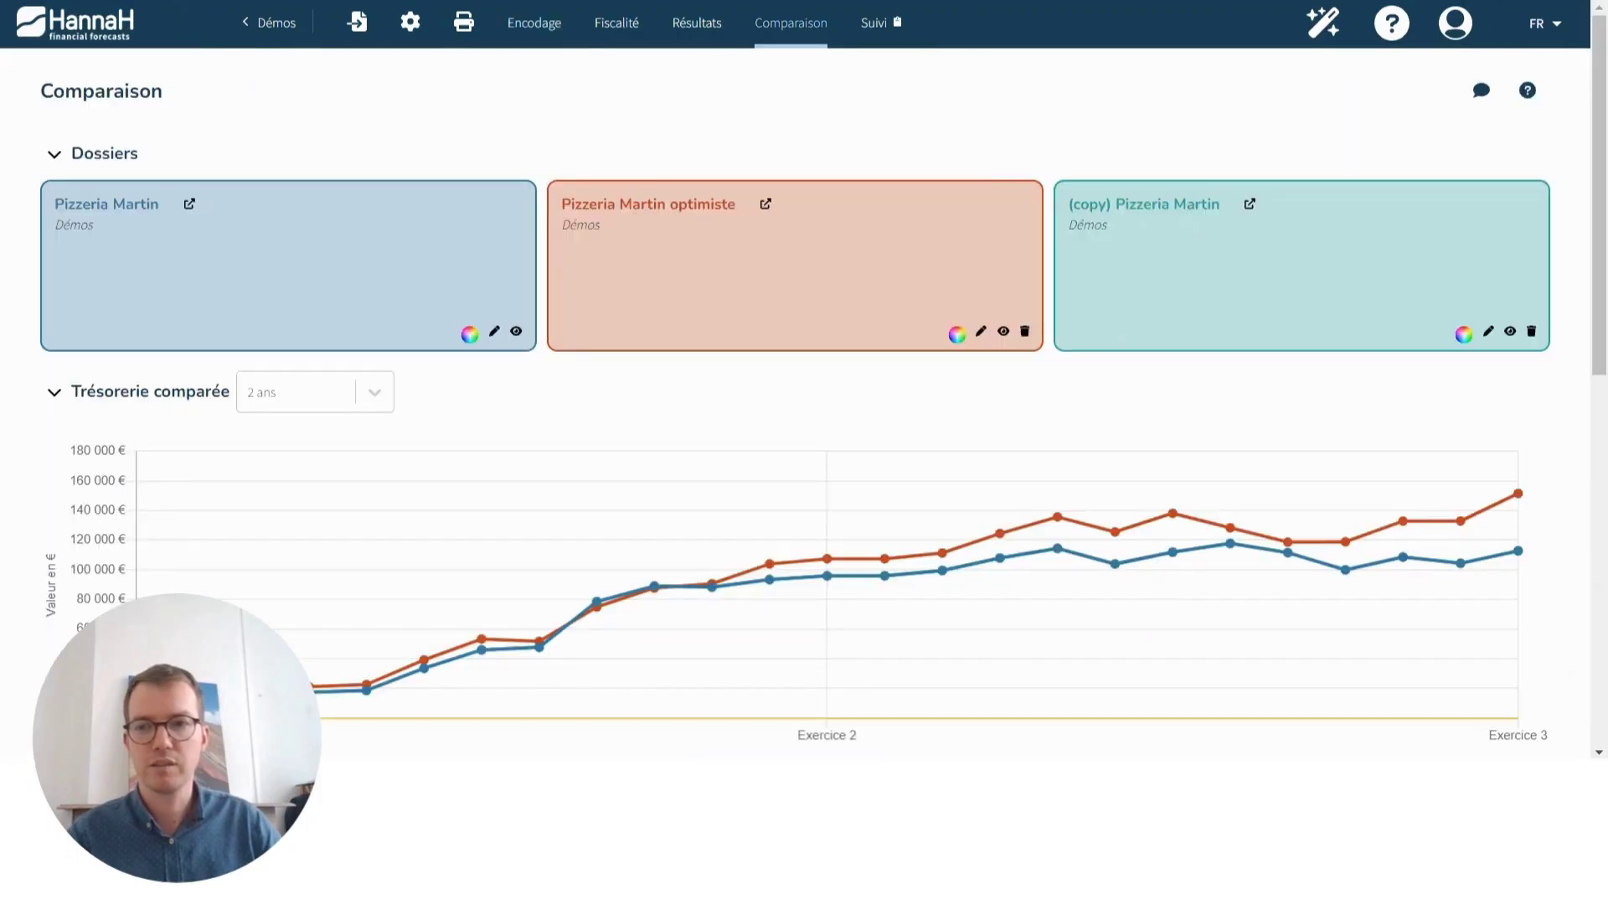
- Reload the comparison page and review the three dossiers in the compared treasury chart and income statement
{"action": "key", "text": "F5"}
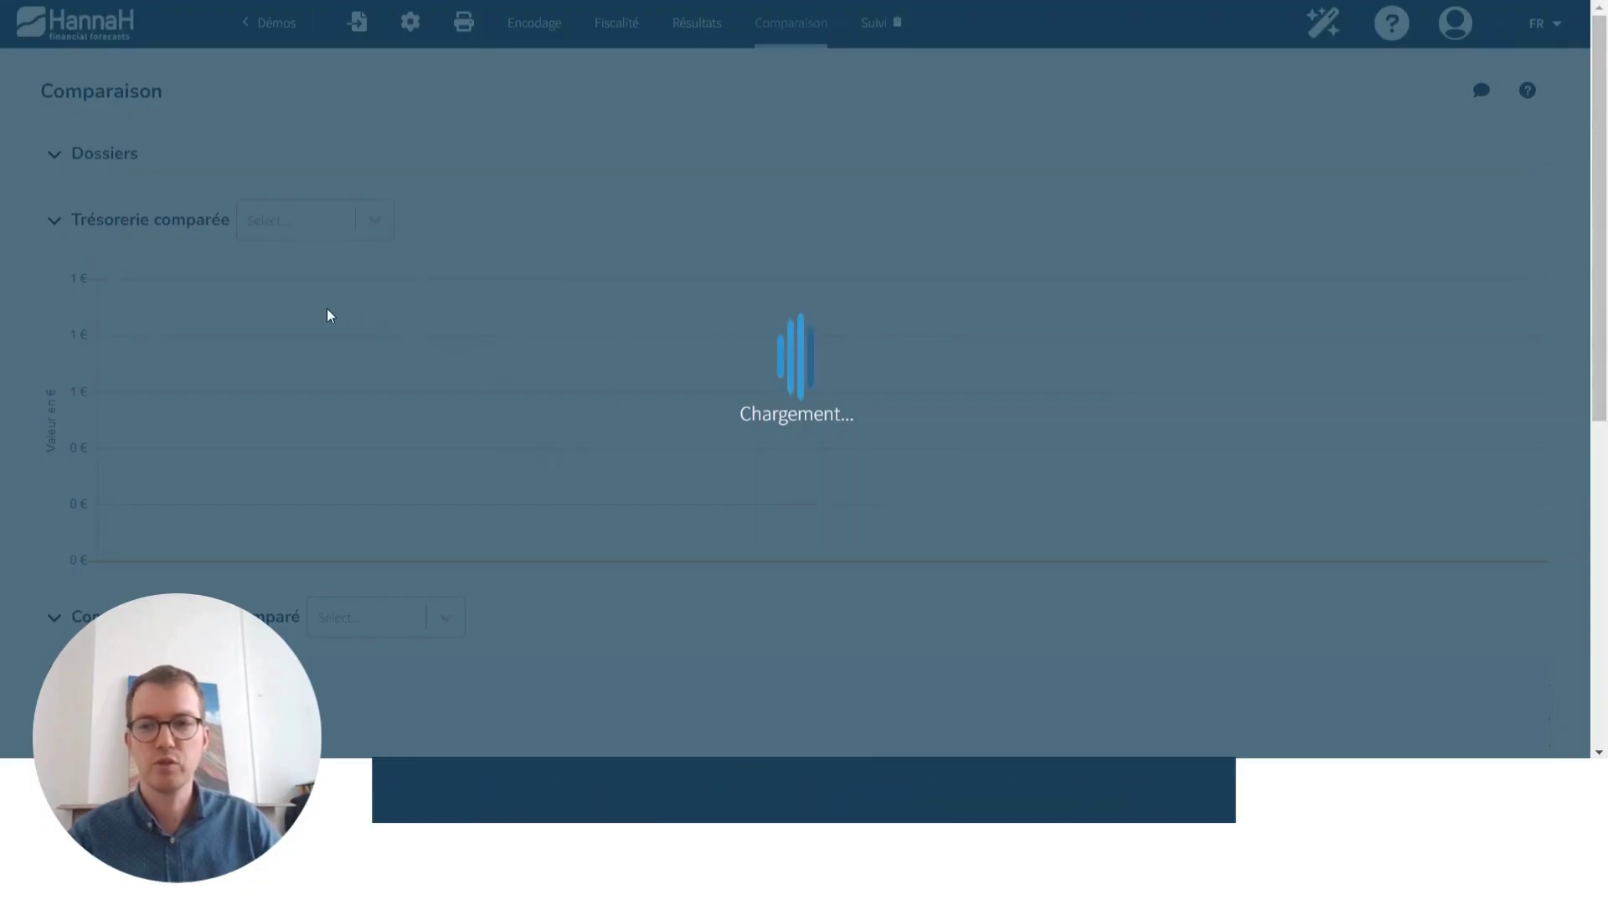
{"action": "scroll", "coordinate": [712, 488], "scroll_direction": "down", "scroll_amount": 2}
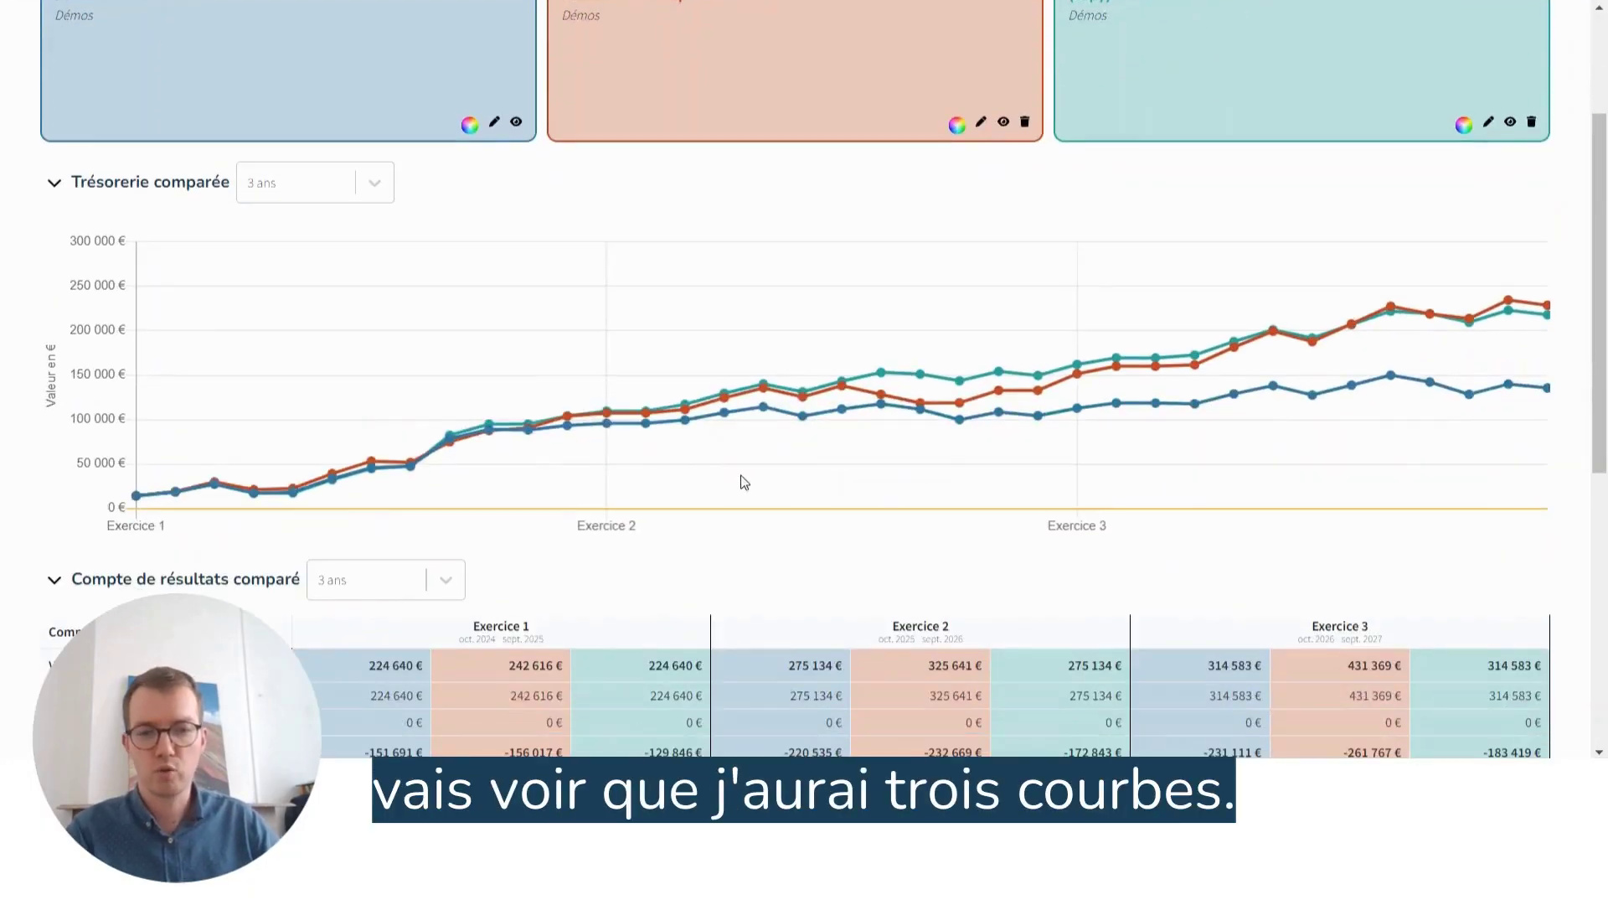
{"action": "scroll", "coordinate": [848, 443], "scroll_direction": "up", "scroll_amount": 2}
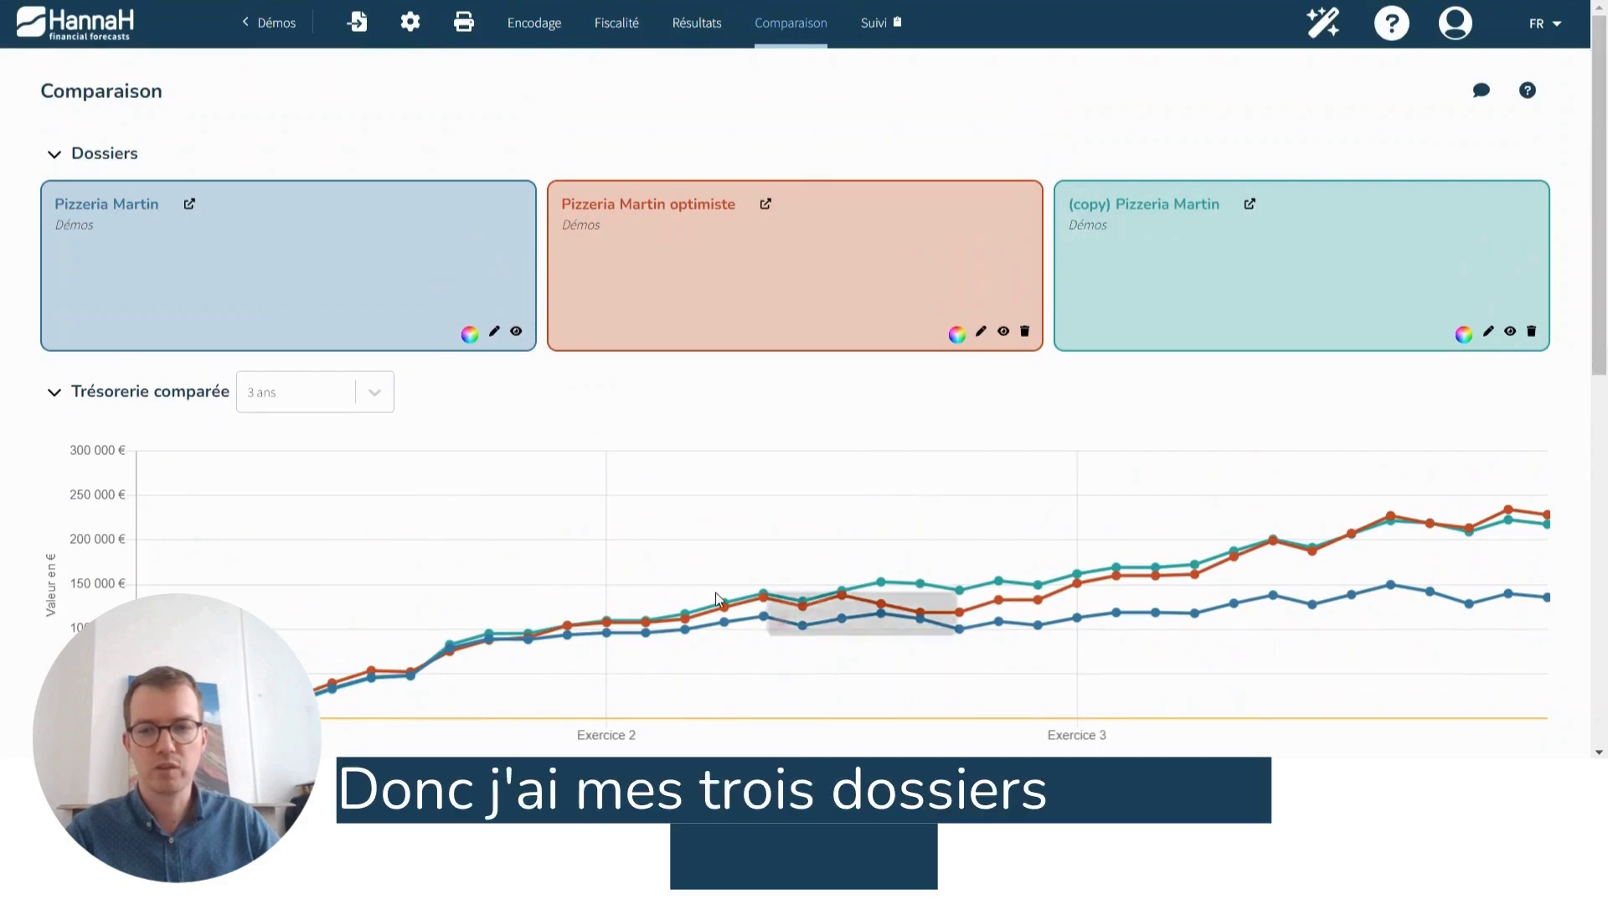
{"action": "scroll", "coordinate": [778, 610], "scroll_direction": "down", "scroll_amount": 8}
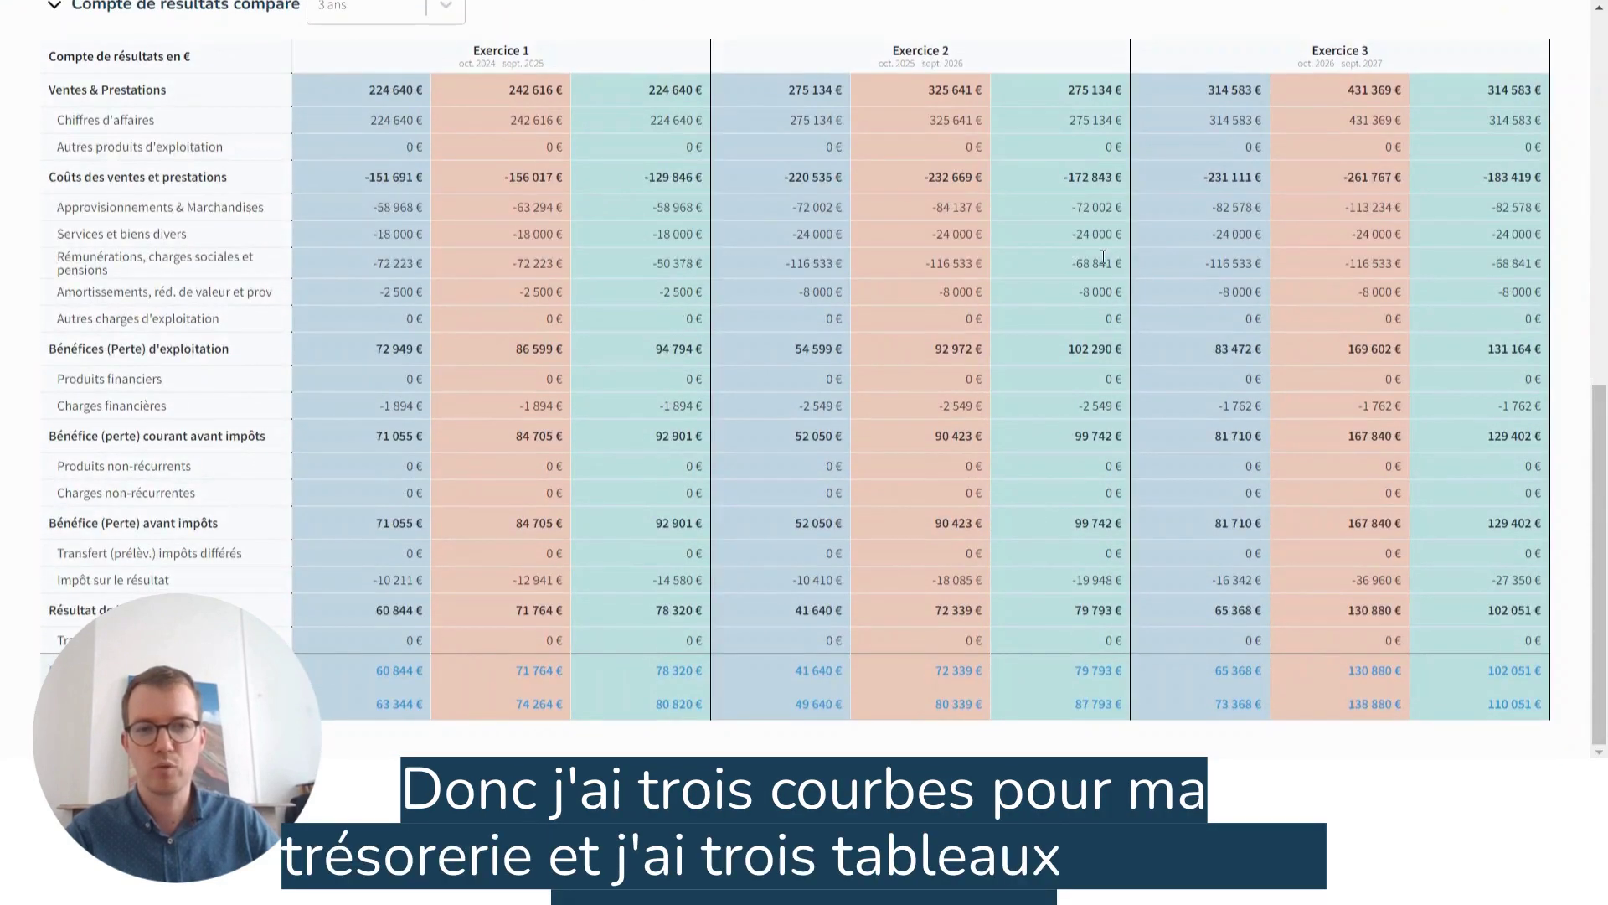
{"action": "scroll", "coordinate": [1349, 252], "scroll_direction": "up", "scroll_amount": 10}
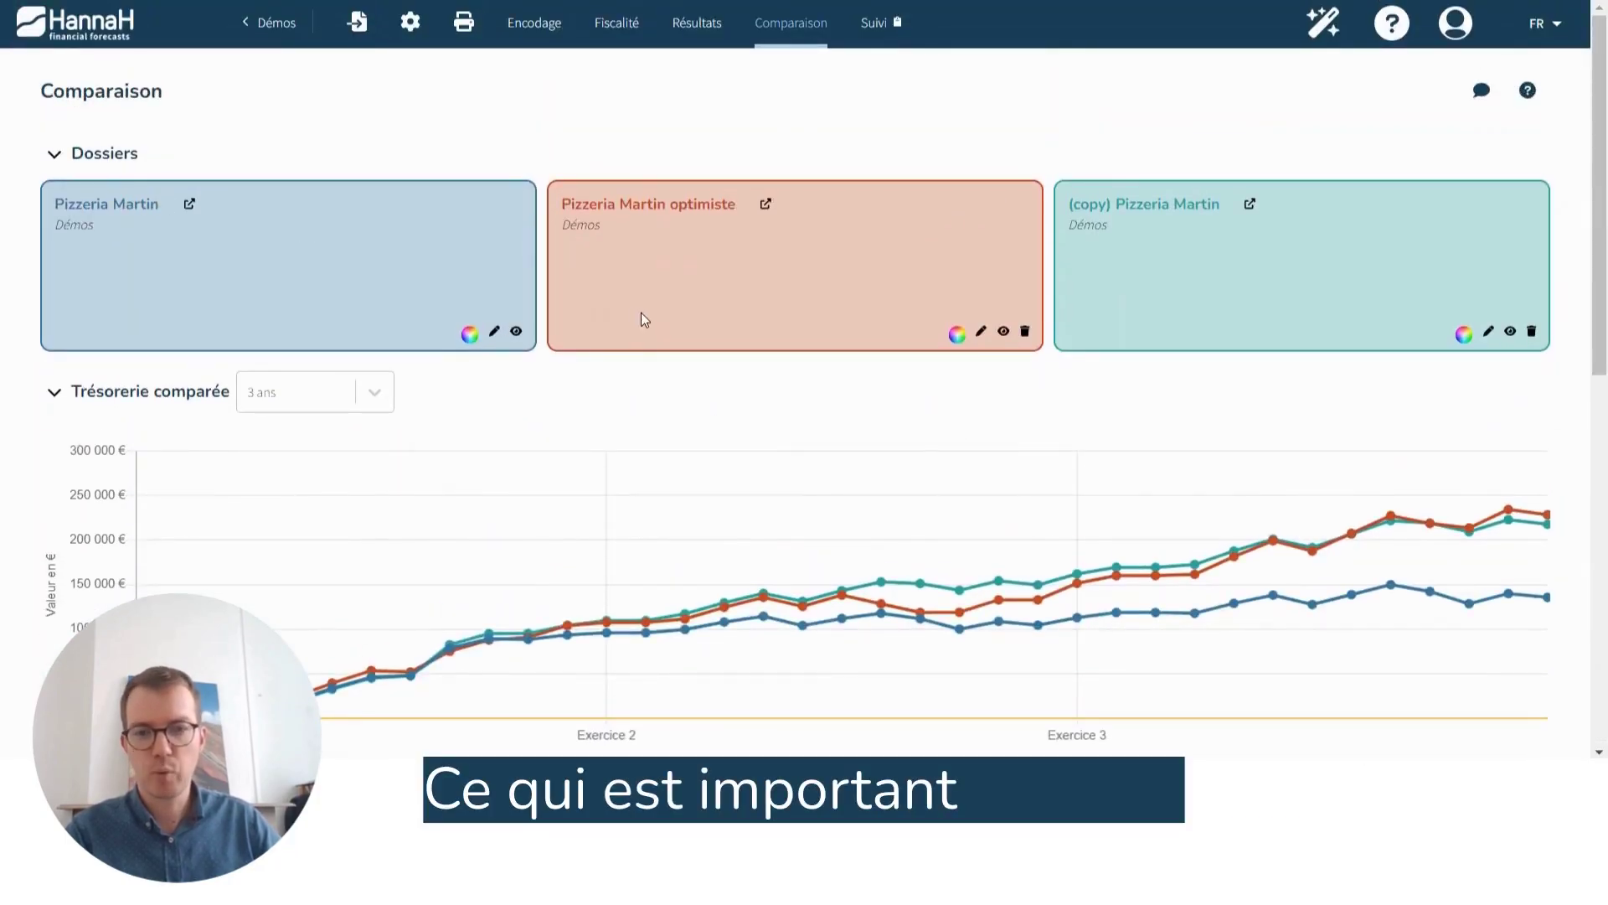
- Recolour the Pizzeria Martin optimiste dossier light orange (F2B44F) and check the colour in the treasury chart and income statement
{"action": "left_click", "coordinate": [958, 335]}
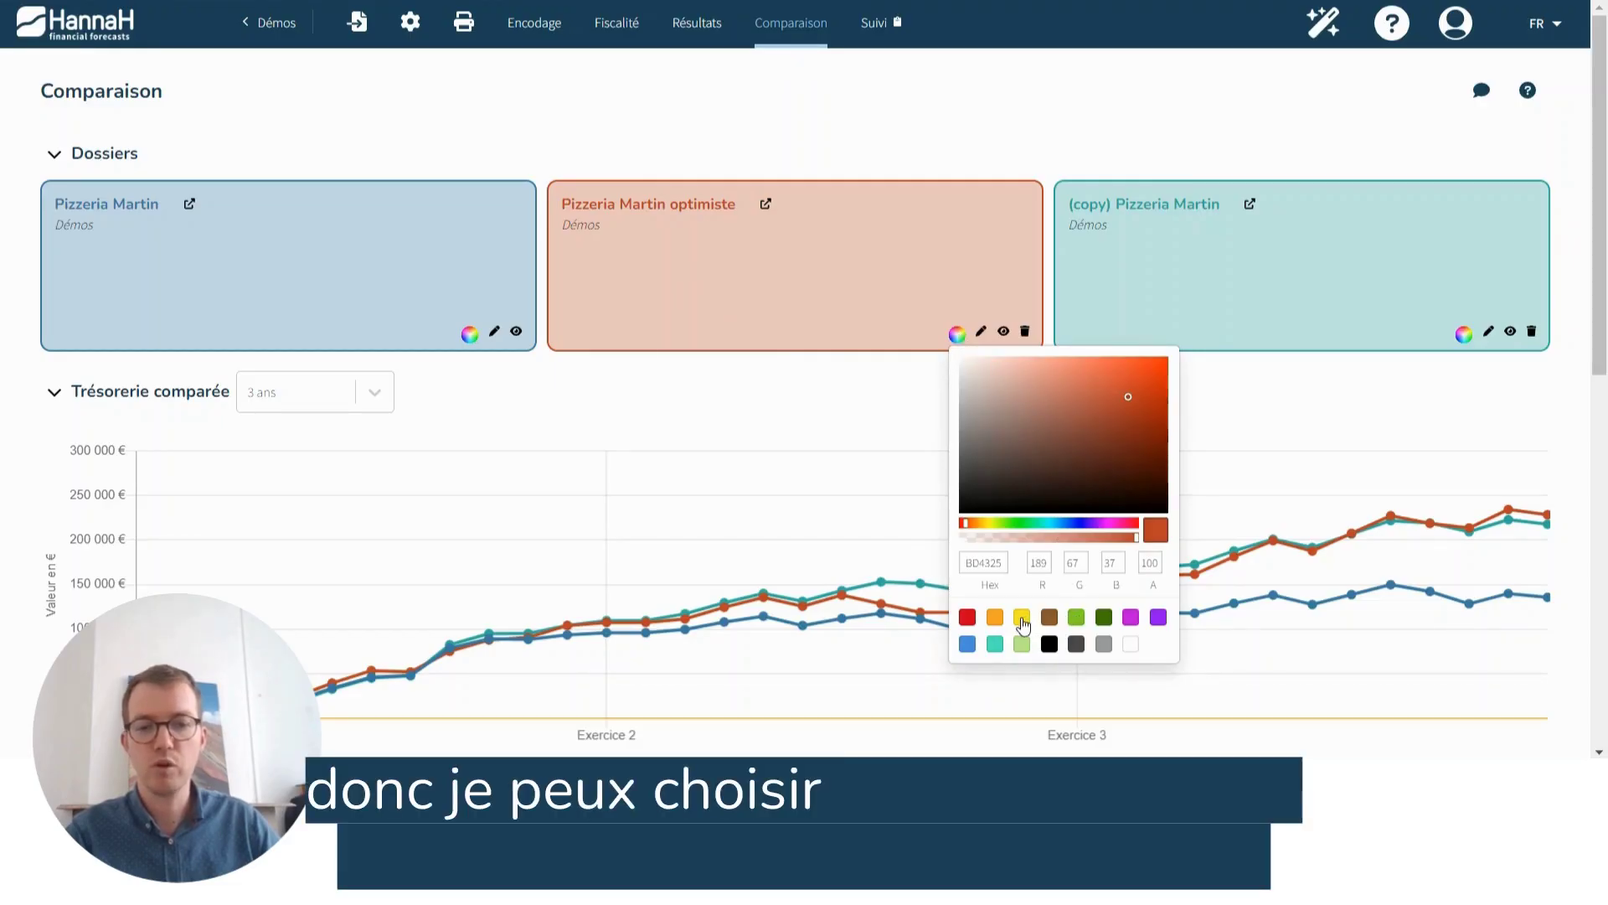
{"action": "left_click", "coordinate": [995, 620]}
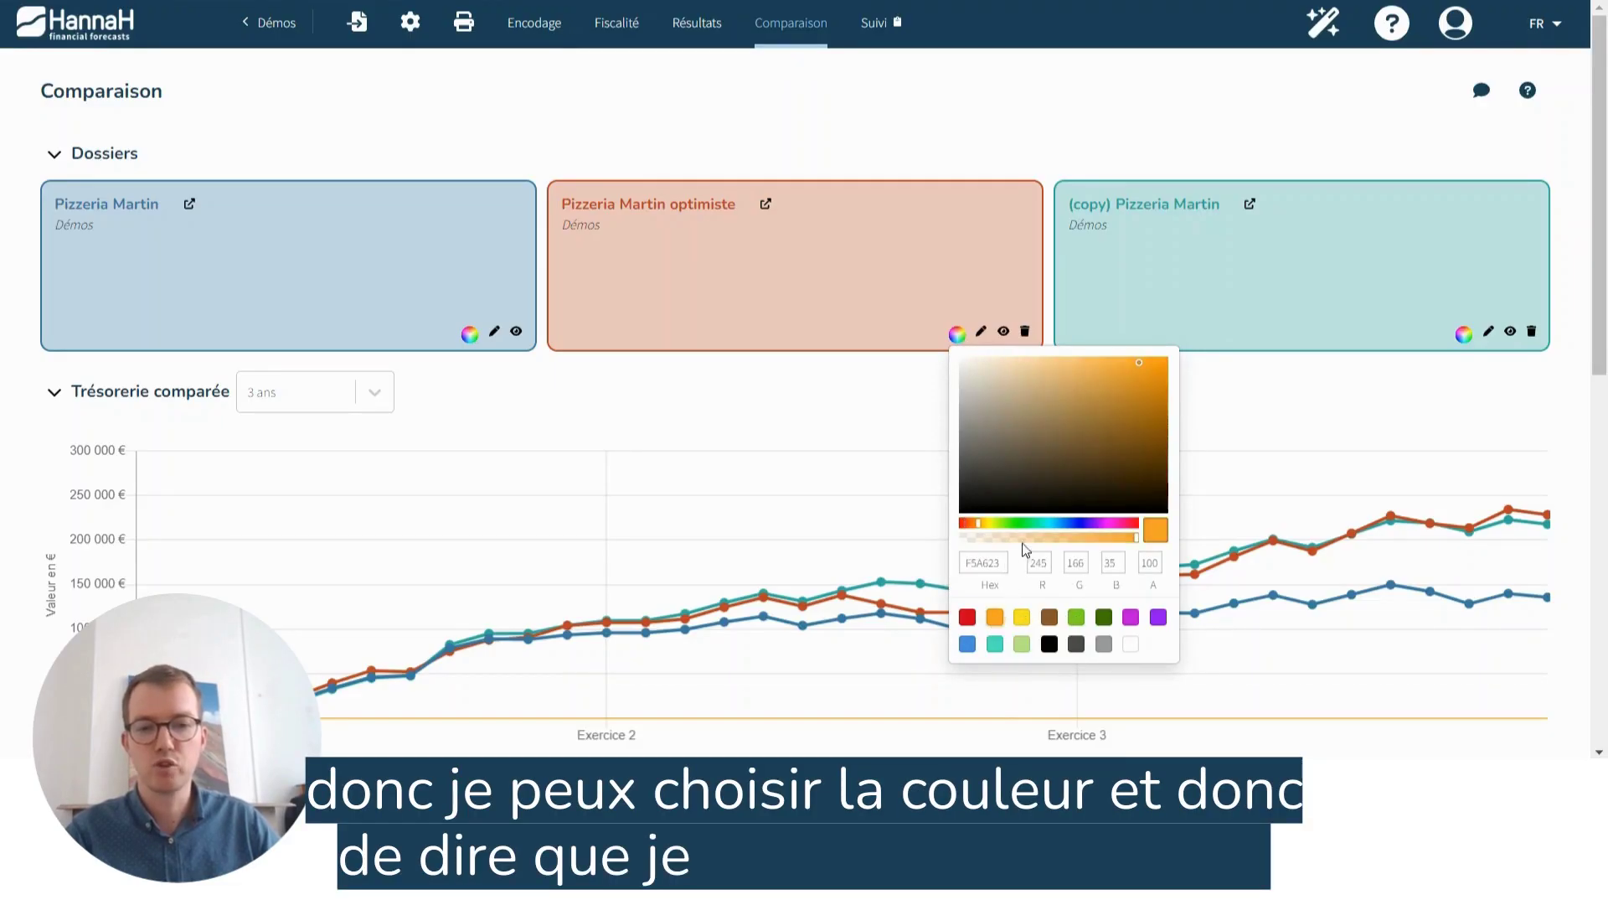
{"action": "left_click", "coordinate": [1080, 377]}
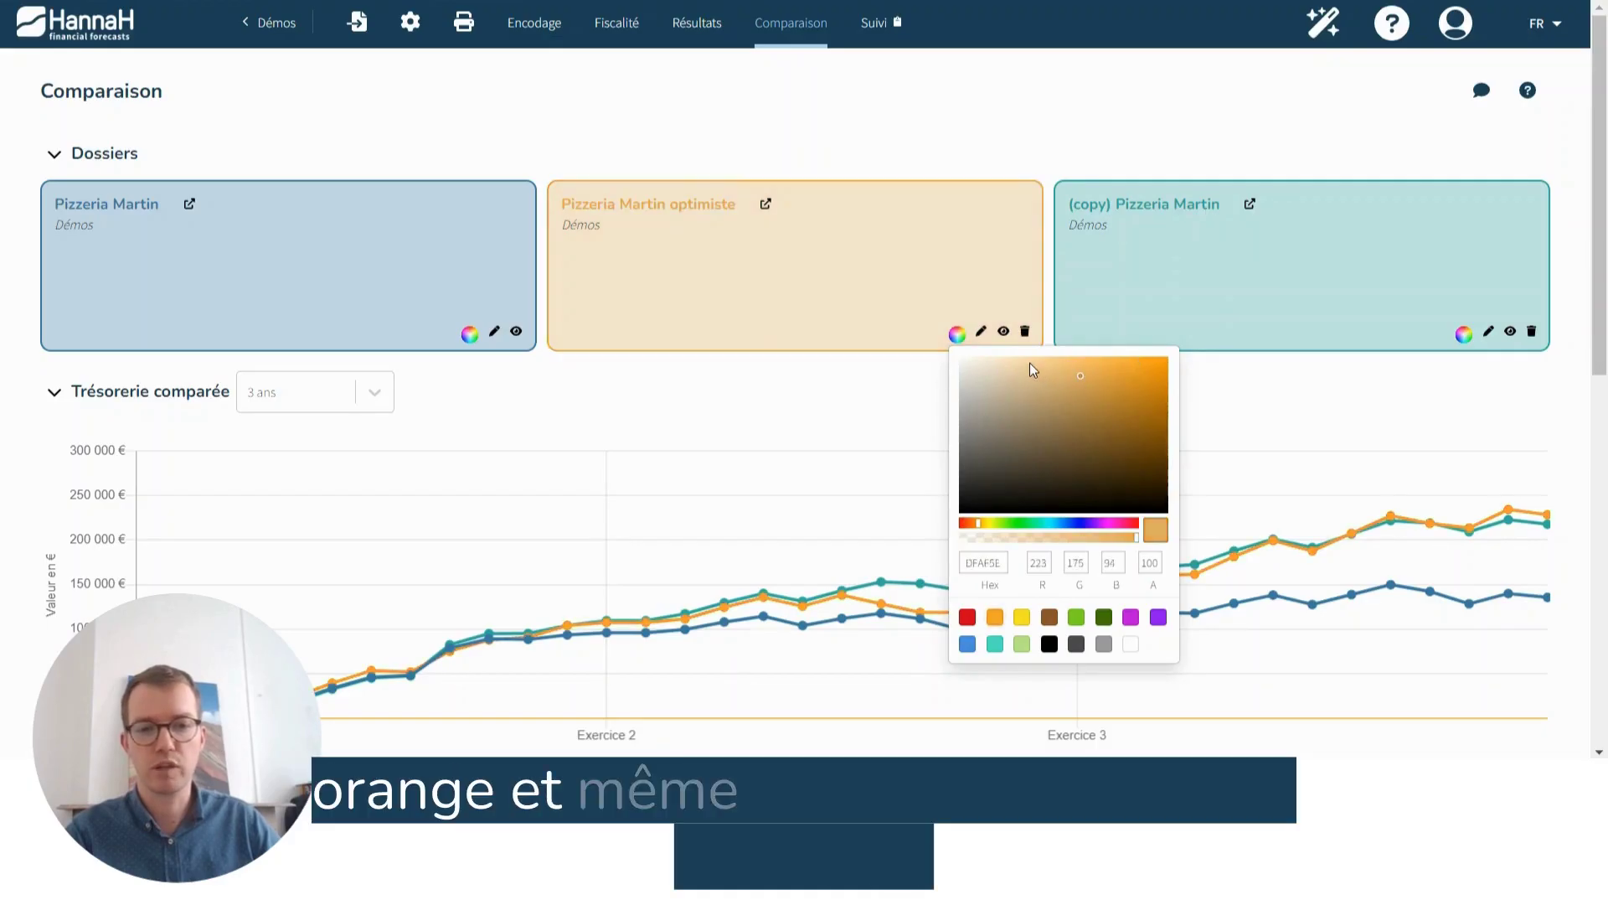
{"action": "left_click", "coordinate": [1029, 367]}
{"action": "left_click", "coordinate": [1113, 405]}
{"action": "left_click", "coordinate": [1101, 366]}
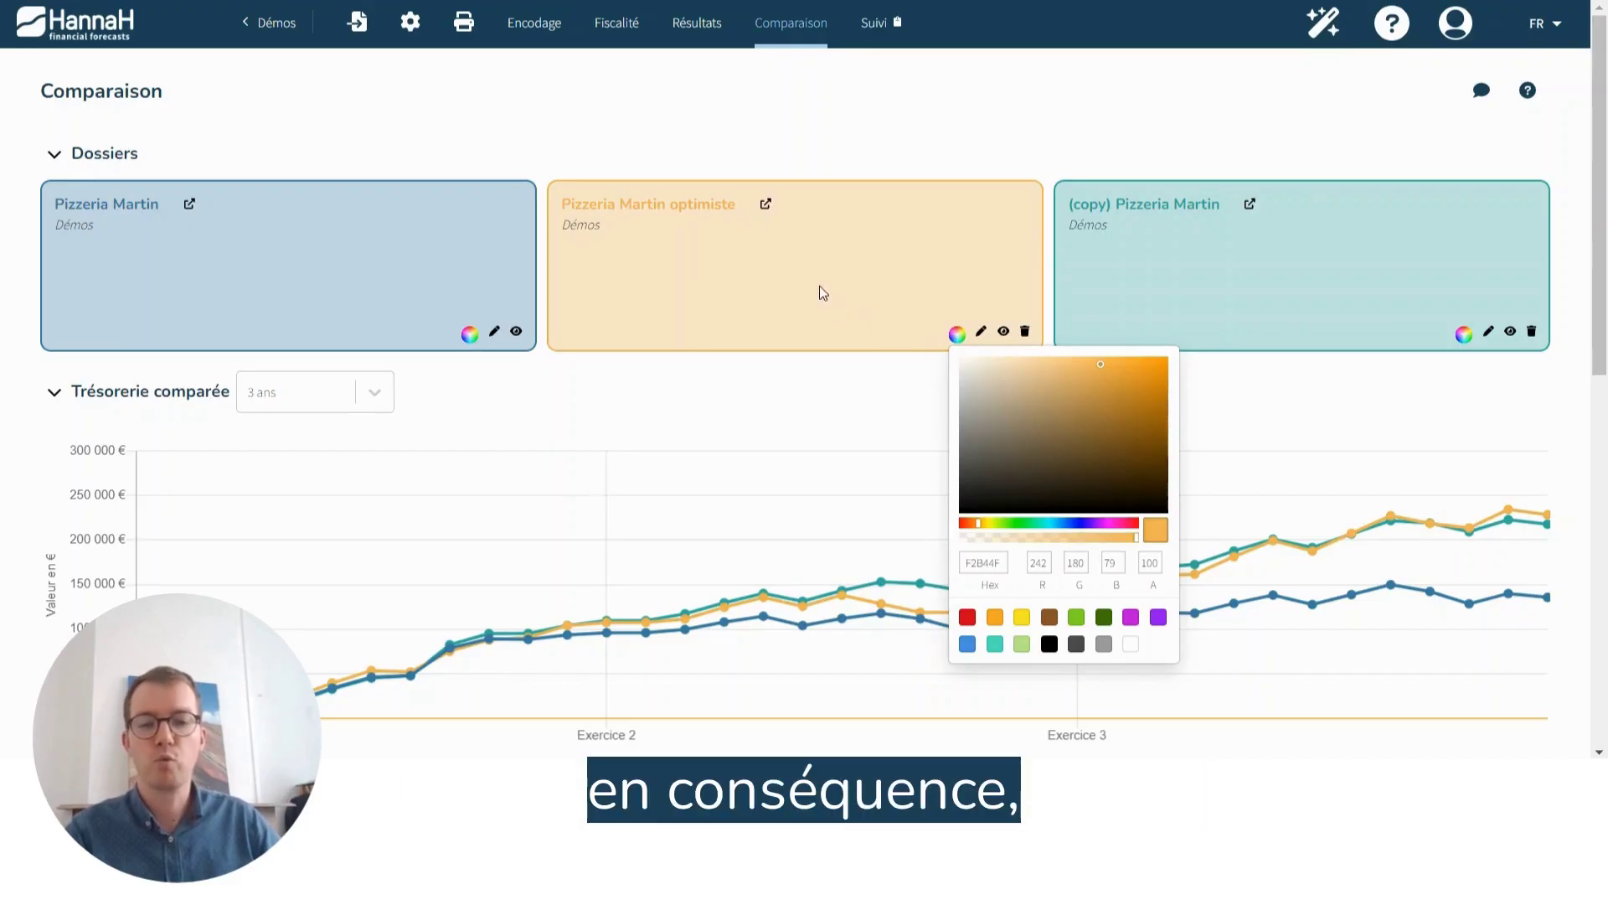
{"action": "left_click", "coordinate": [816, 404]}
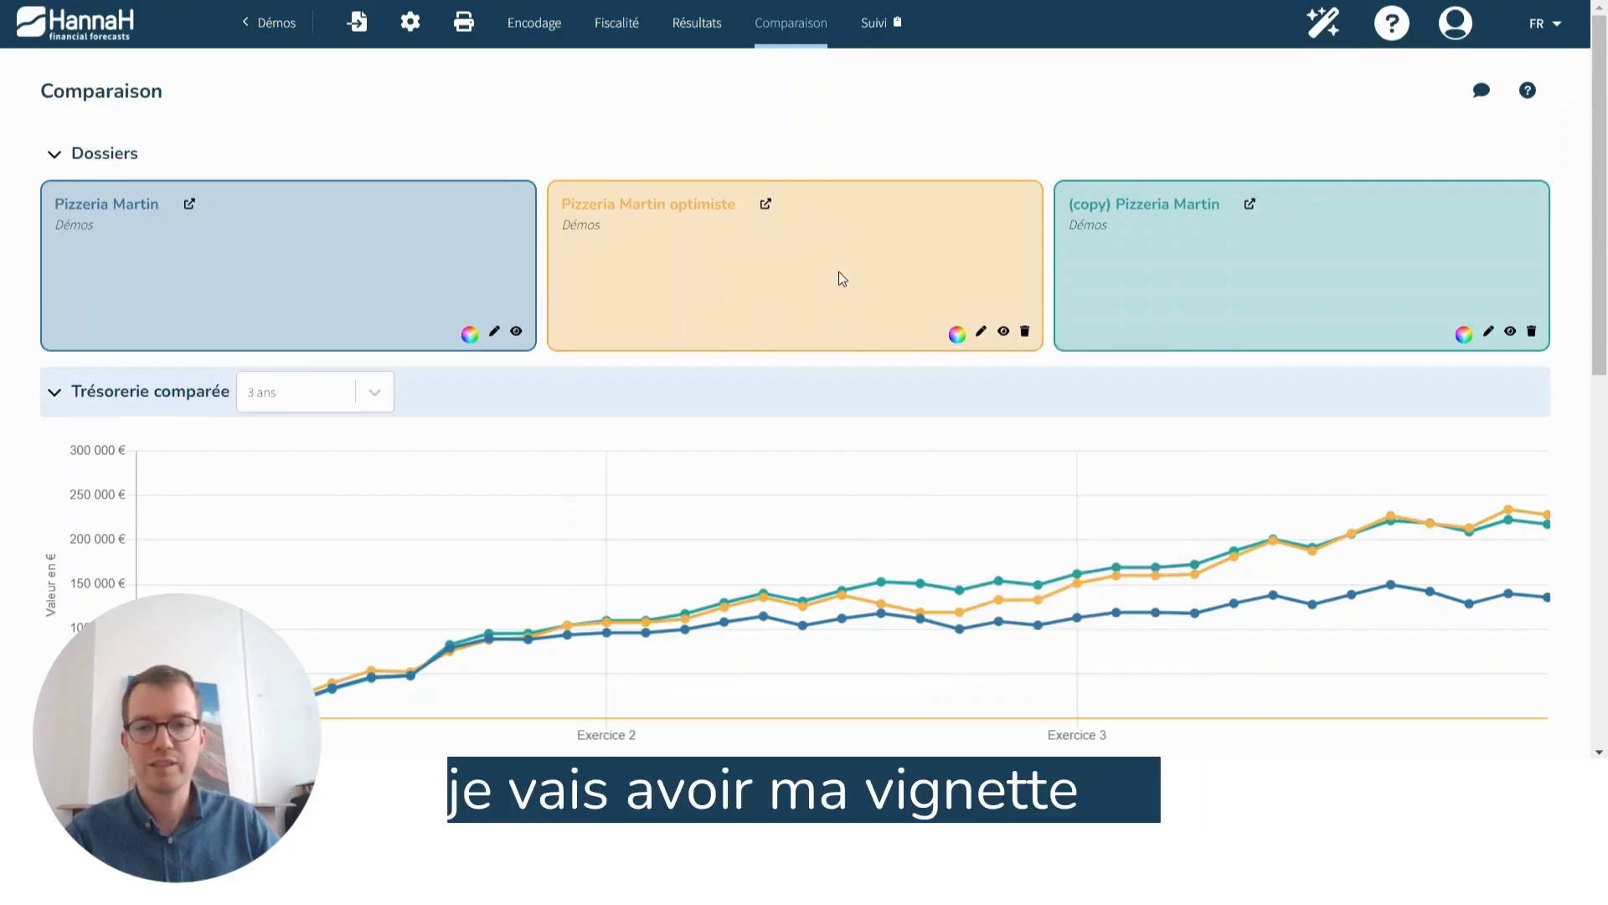
{"action": "scroll", "coordinate": [811, 429], "scroll_direction": "down", "scroll_amount": 2}
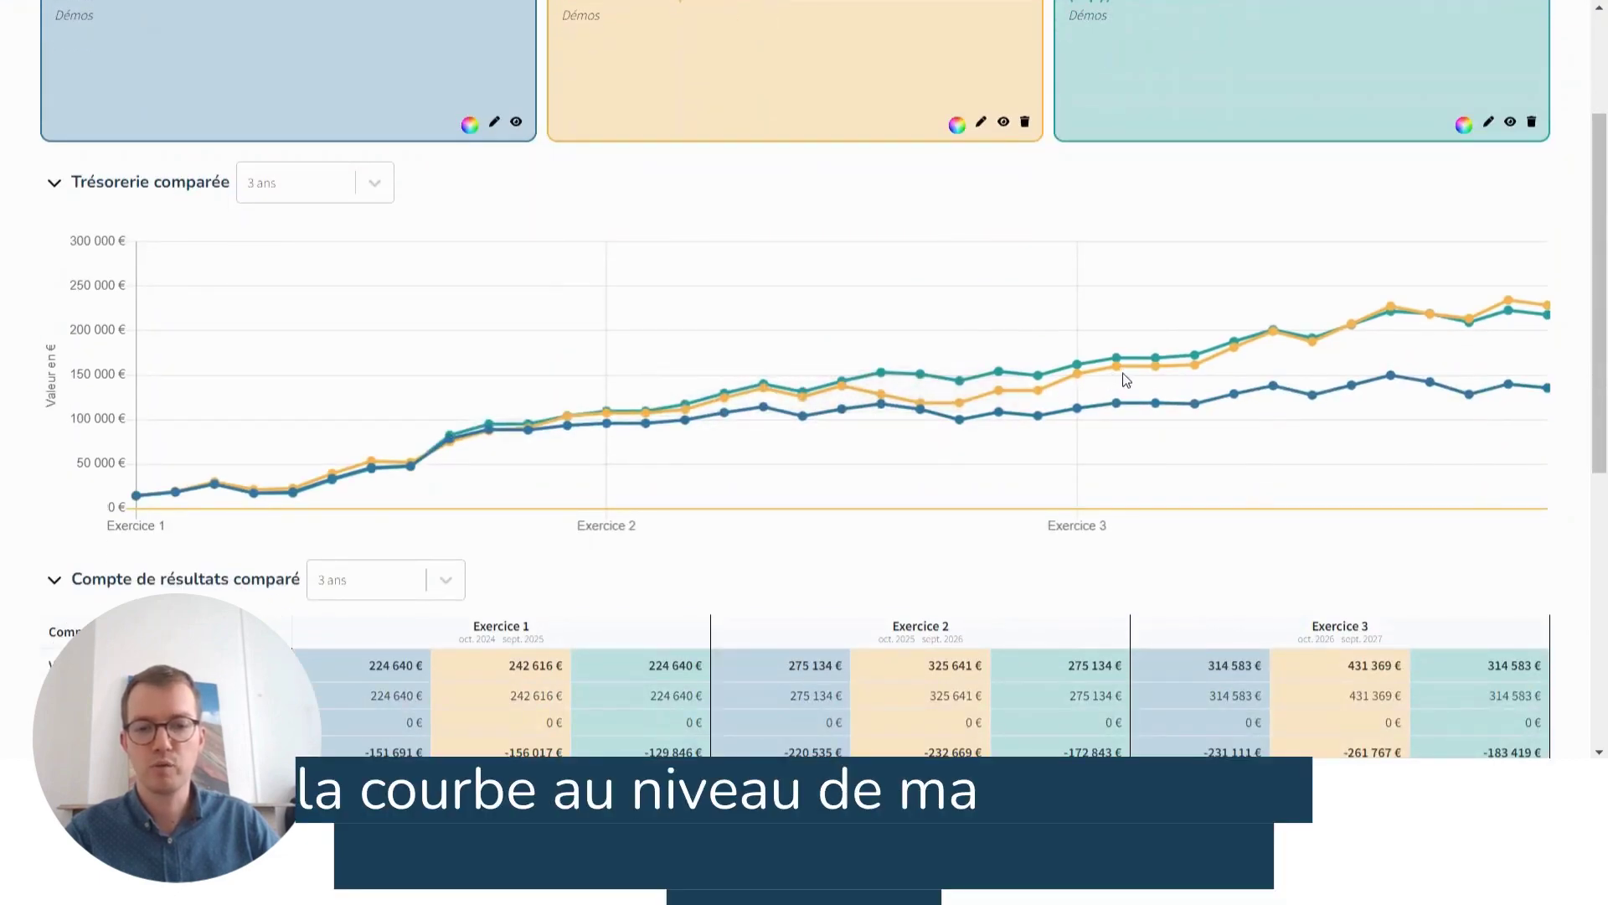
{"action": "scroll", "coordinate": [858, 475], "scroll_direction": "down", "scroll_amount": 5}
{"action": "scroll", "coordinate": [945, 525], "scroll_direction": "up", "scroll_amount": 8}
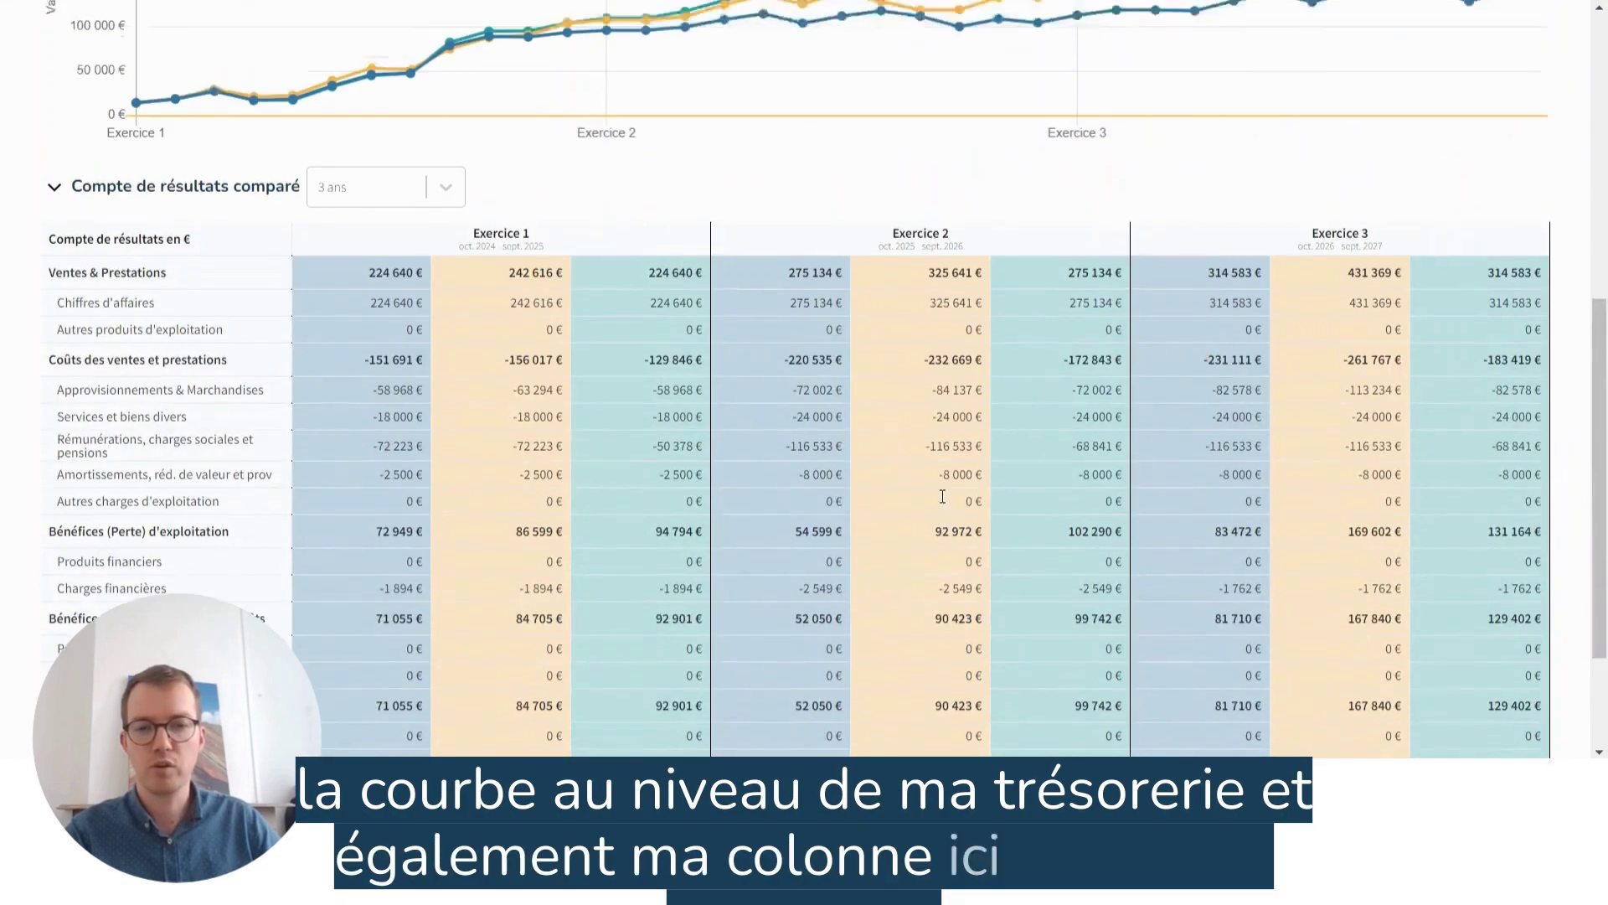
{"action": "scroll", "coordinate": [956, 337], "scroll_direction": "down", "scroll_amount": 8}
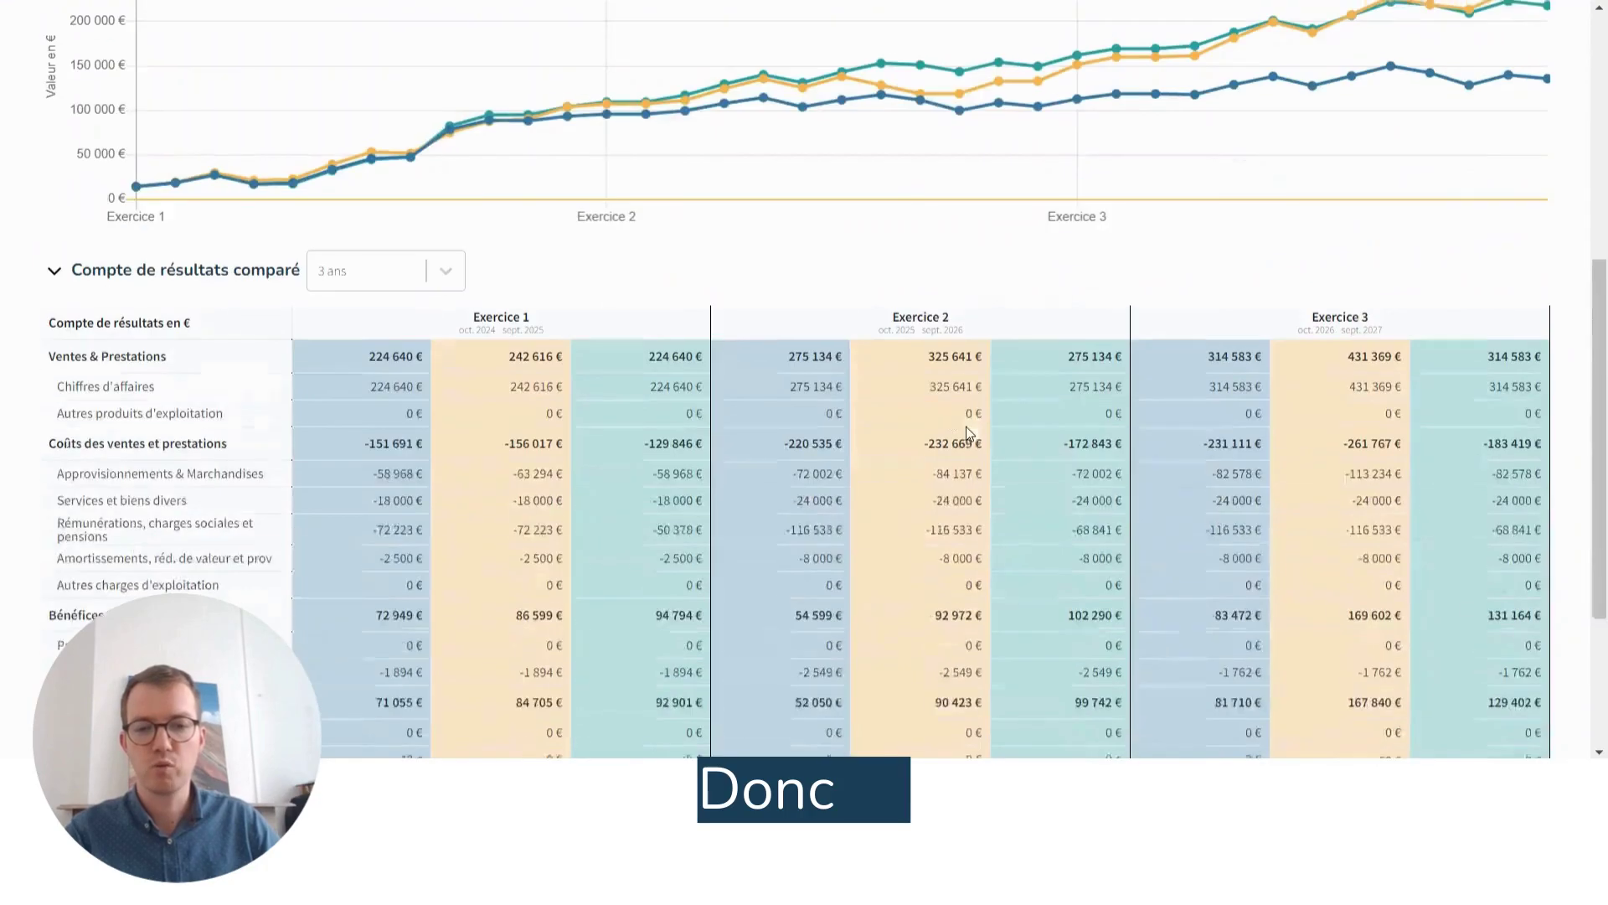
{"action": "scroll", "coordinate": [923, 455], "scroll_direction": "up", "scroll_amount": 8}
- Change the Pizzeria Martin optimiste dossier's colour to light green (B8E986) and check it in the chart and income statement
{"action": "left_click", "coordinate": [956, 335]}
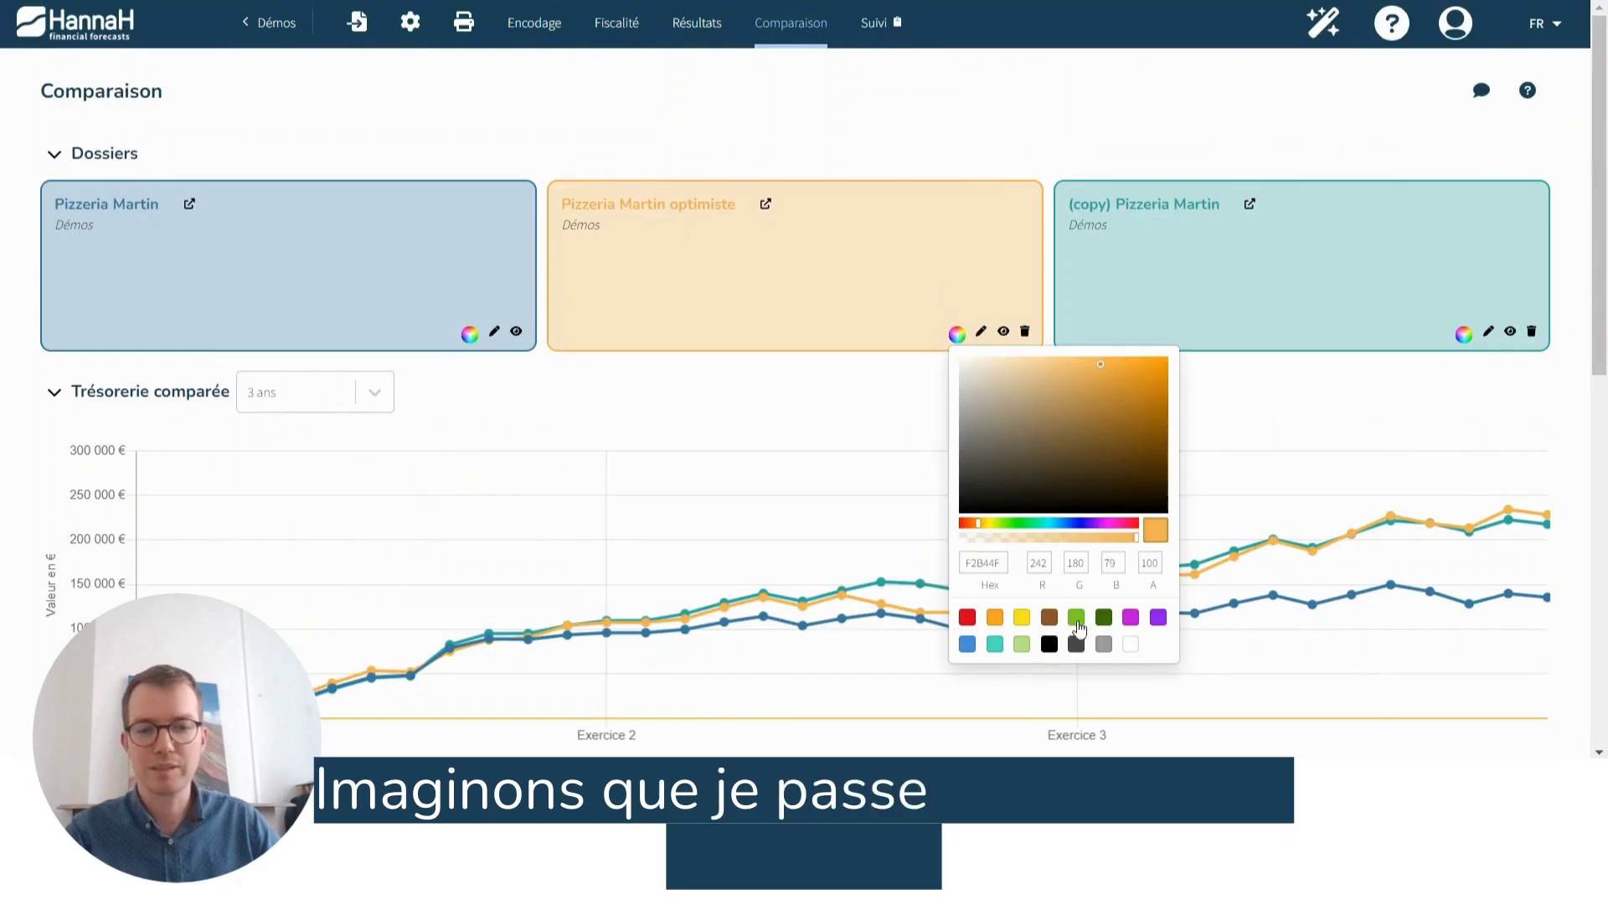
{"action": "left_click", "coordinate": [1020, 644]}
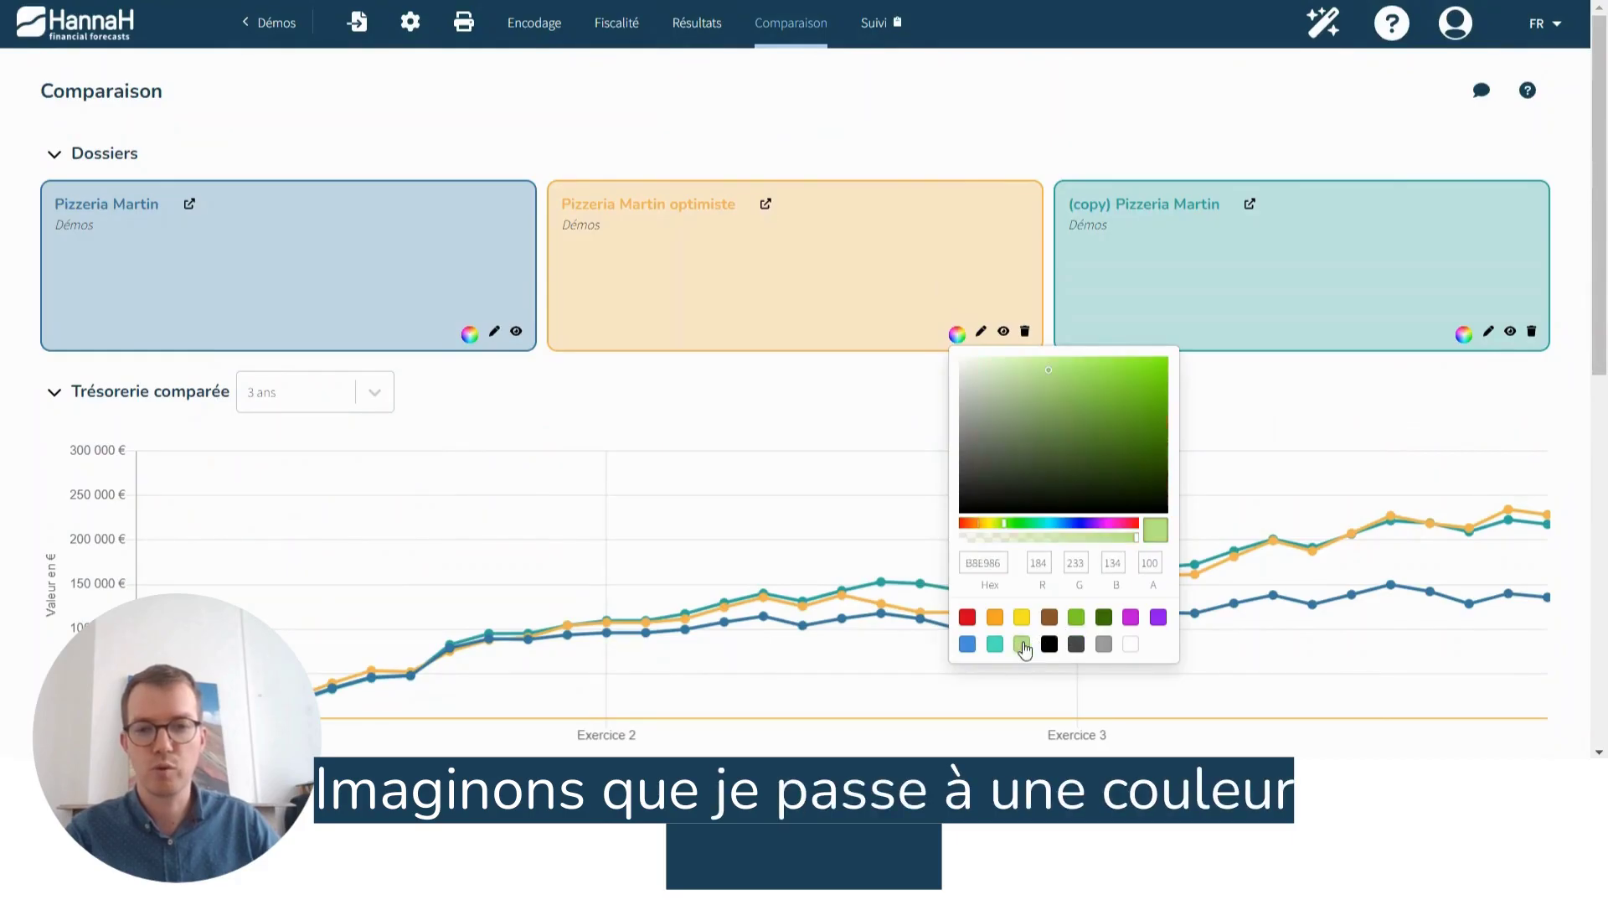
{"action": "left_click", "coordinate": [800, 383]}
{"action": "scroll", "coordinate": [809, 406], "scroll_direction": "down", "scroll_amount": 3}
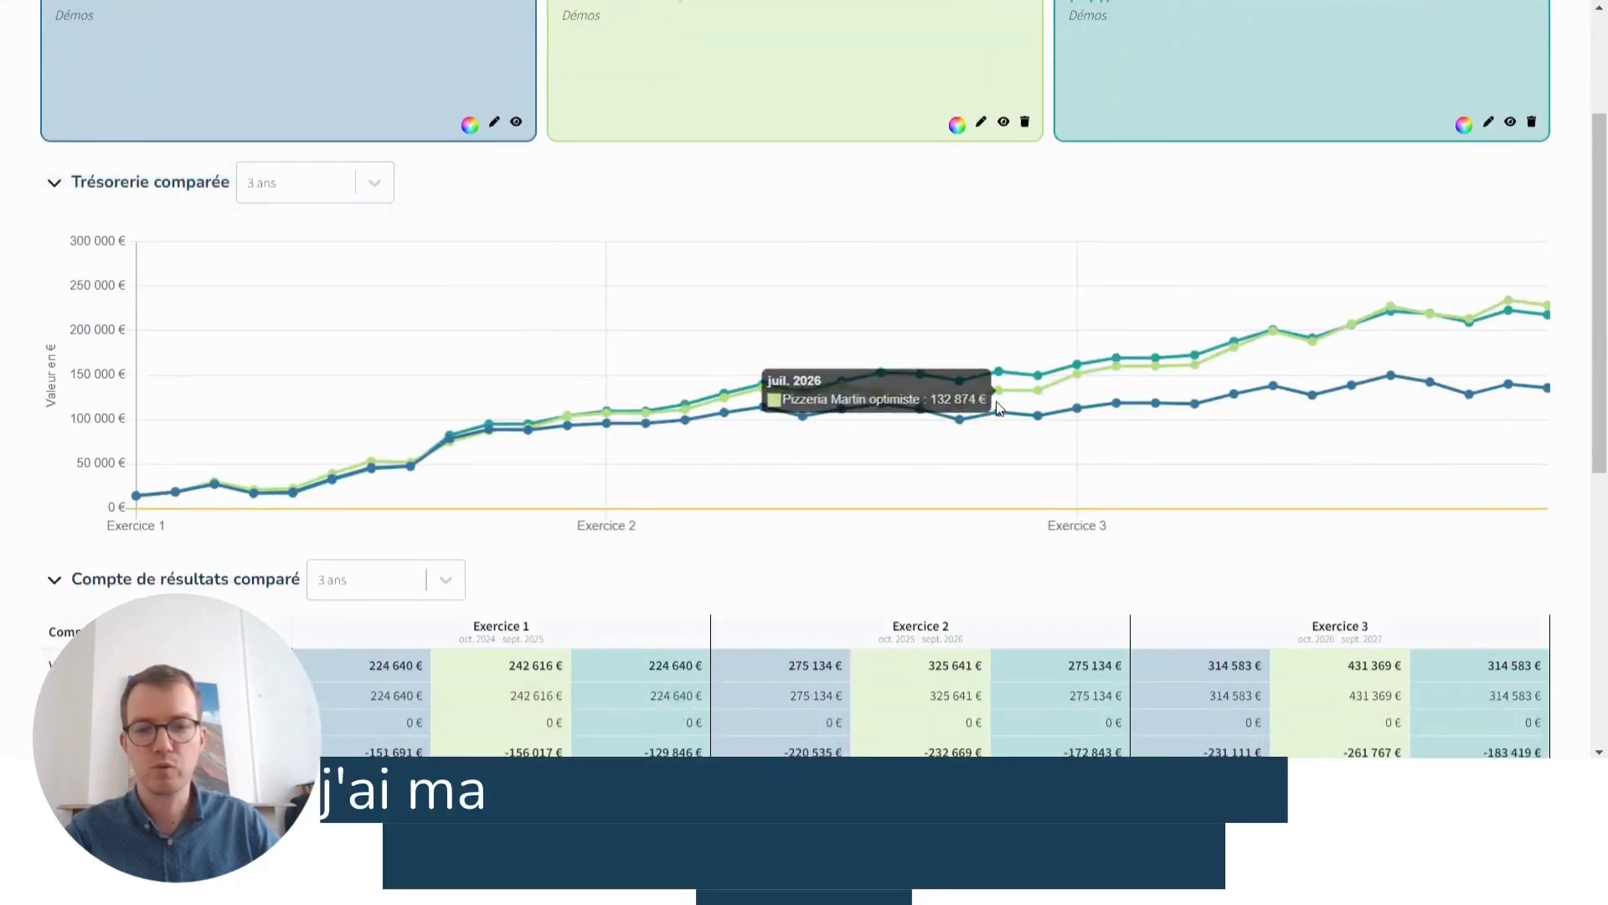
{"action": "scroll", "coordinate": [997, 408], "scroll_direction": "down", "scroll_amount": 4}
{"action": "scroll", "coordinate": [941, 606], "scroll_direction": "up", "scroll_amount": 6}
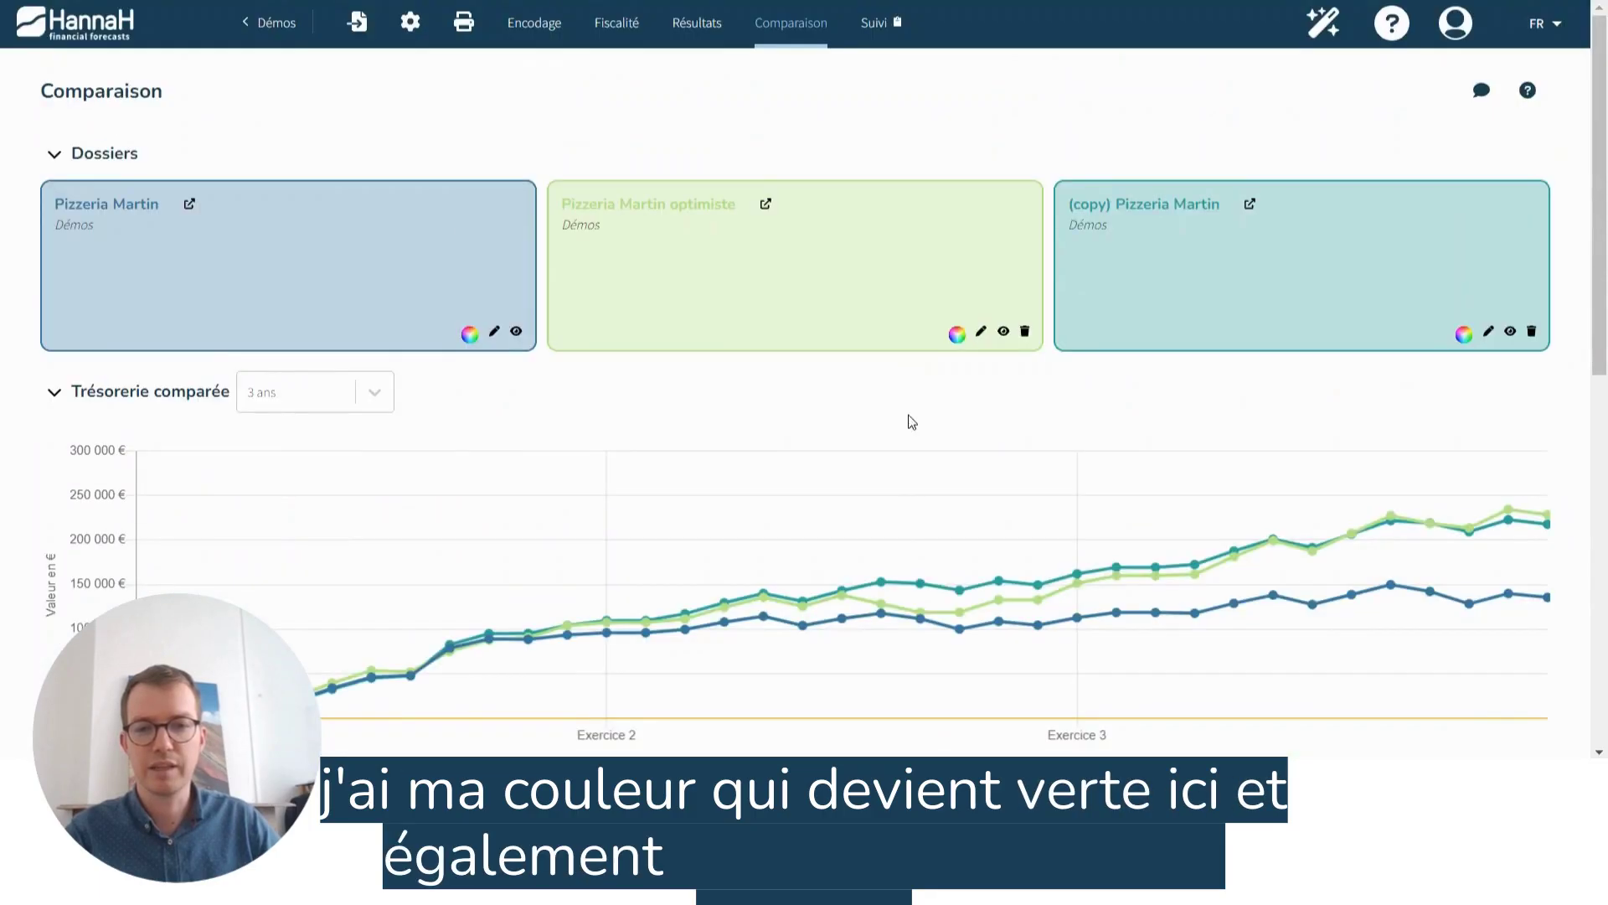
- Set the Pizzeria Martin optimiste dossier's colour to the dark grey preset
{"action": "left_click", "coordinate": [958, 335]}
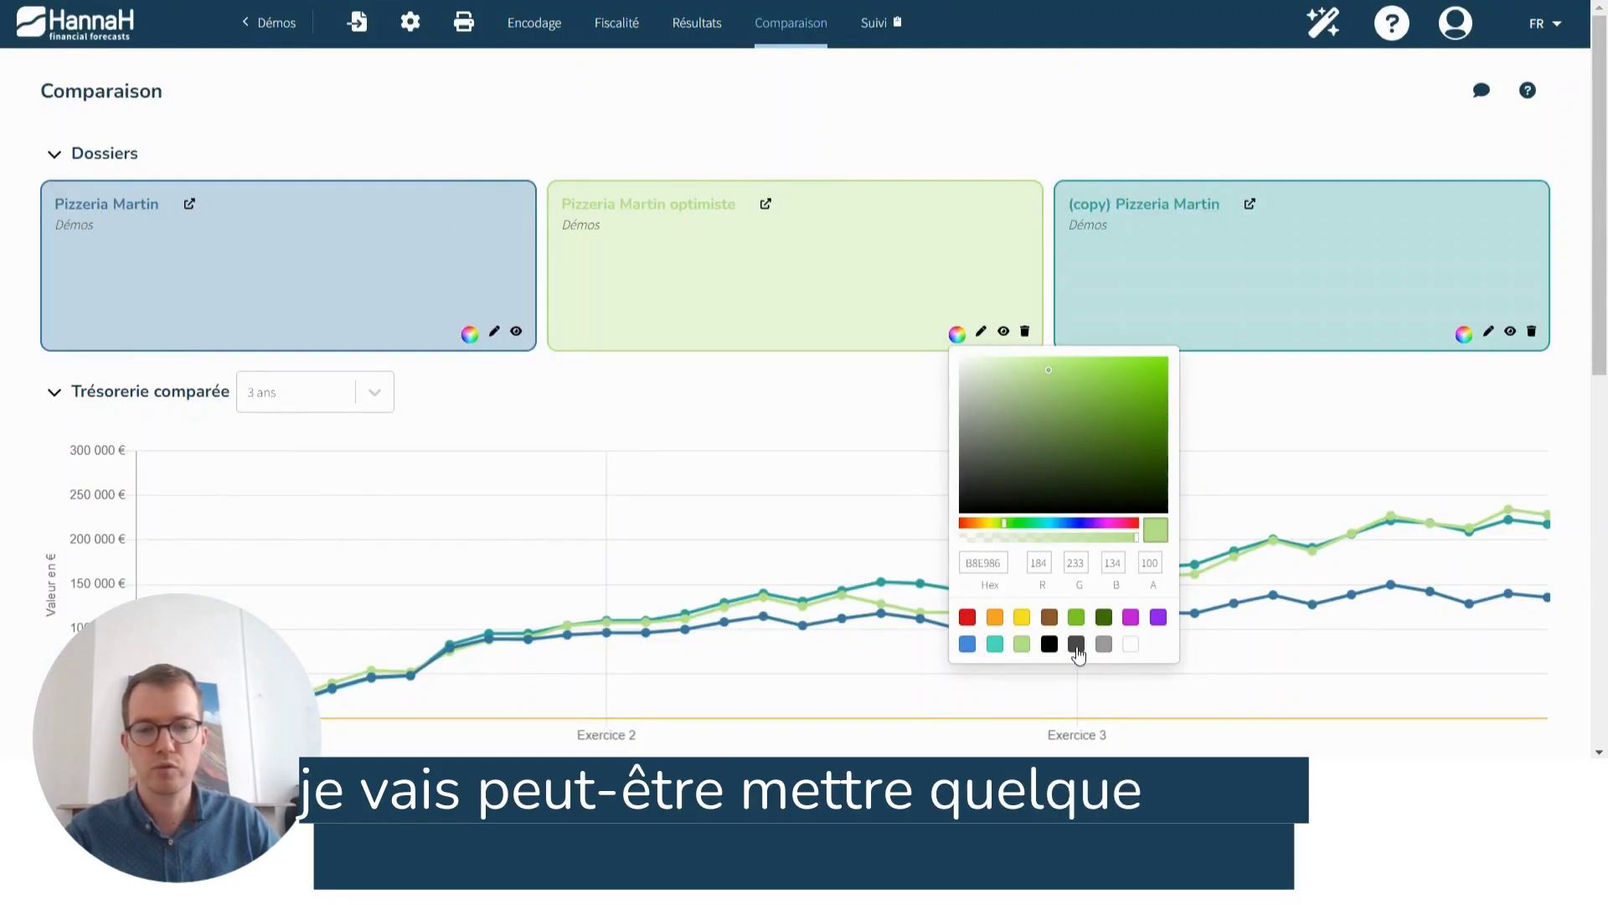
{"action": "left_click", "coordinate": [1050, 648]}
{"action": "left_click", "coordinate": [806, 408]}
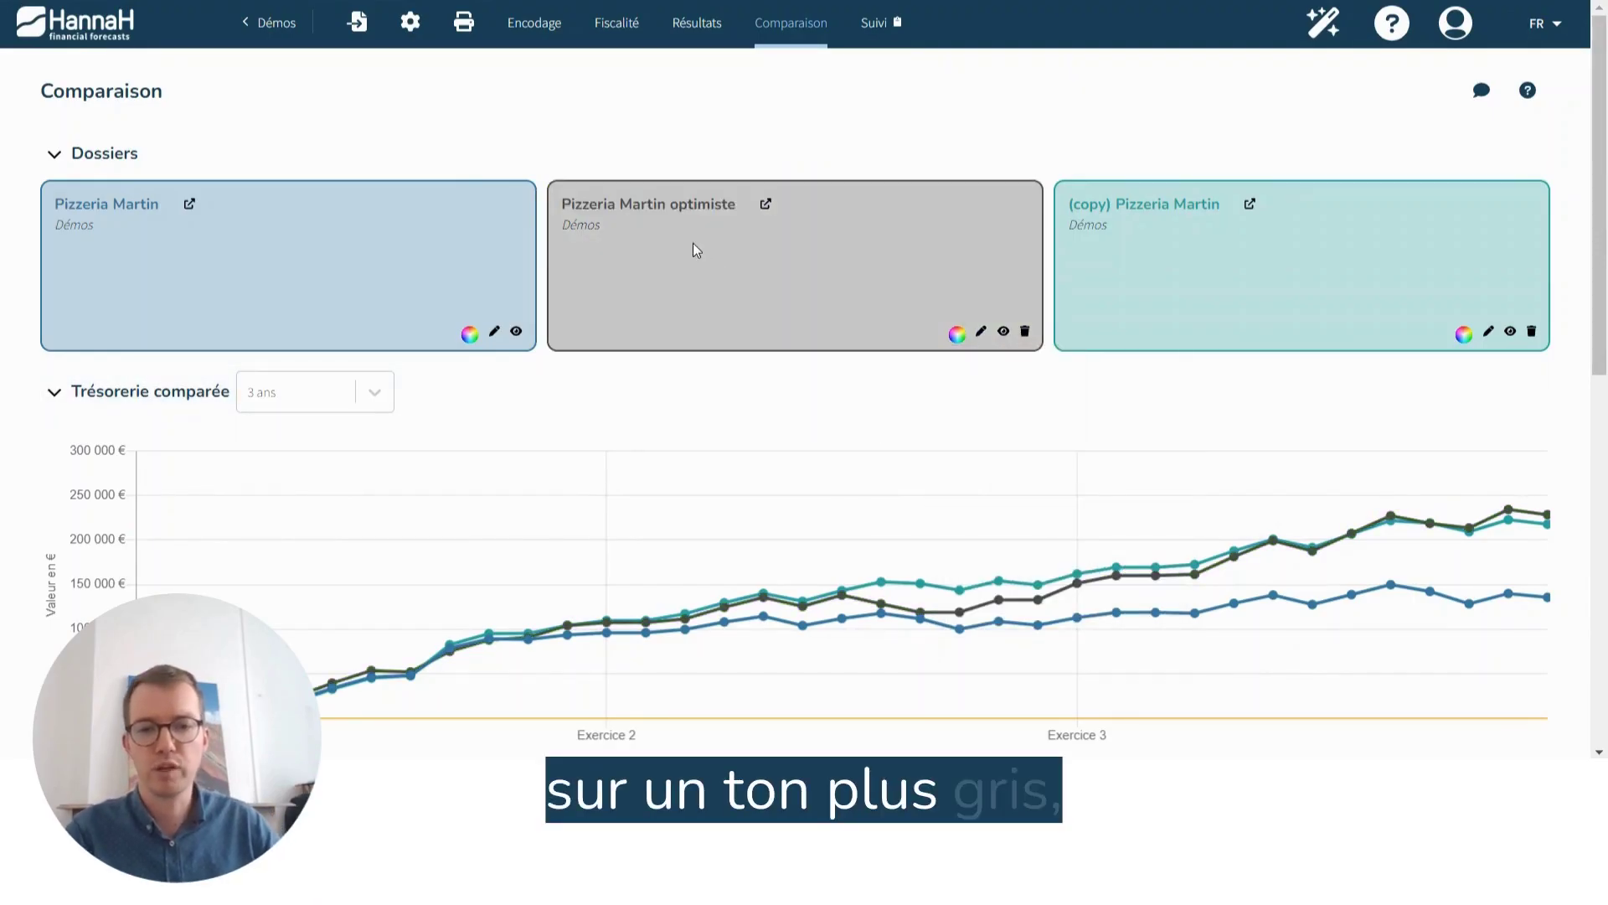
- Describe the Pizzeria Martin optimiste dossier with two lines: "Baisse des salaires de 10%" and "Revenus en augmentation de 20% en année 2 et 25% en année 3"
{"action": "left_click", "coordinate": [981, 333]}
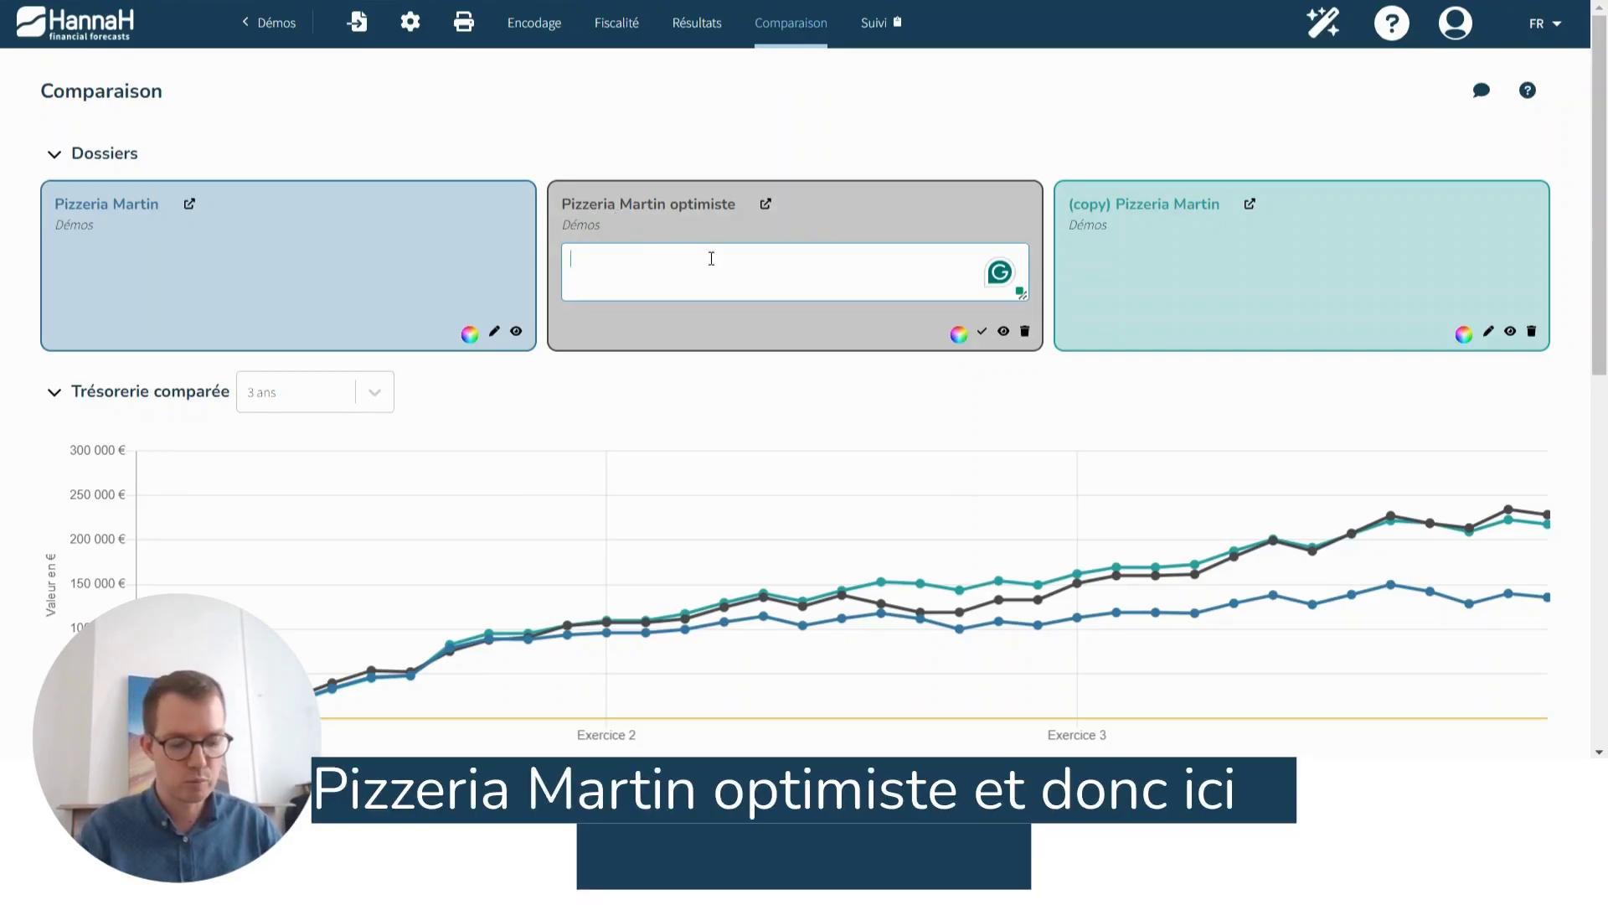
{"action": "type", "text": "Ba"}
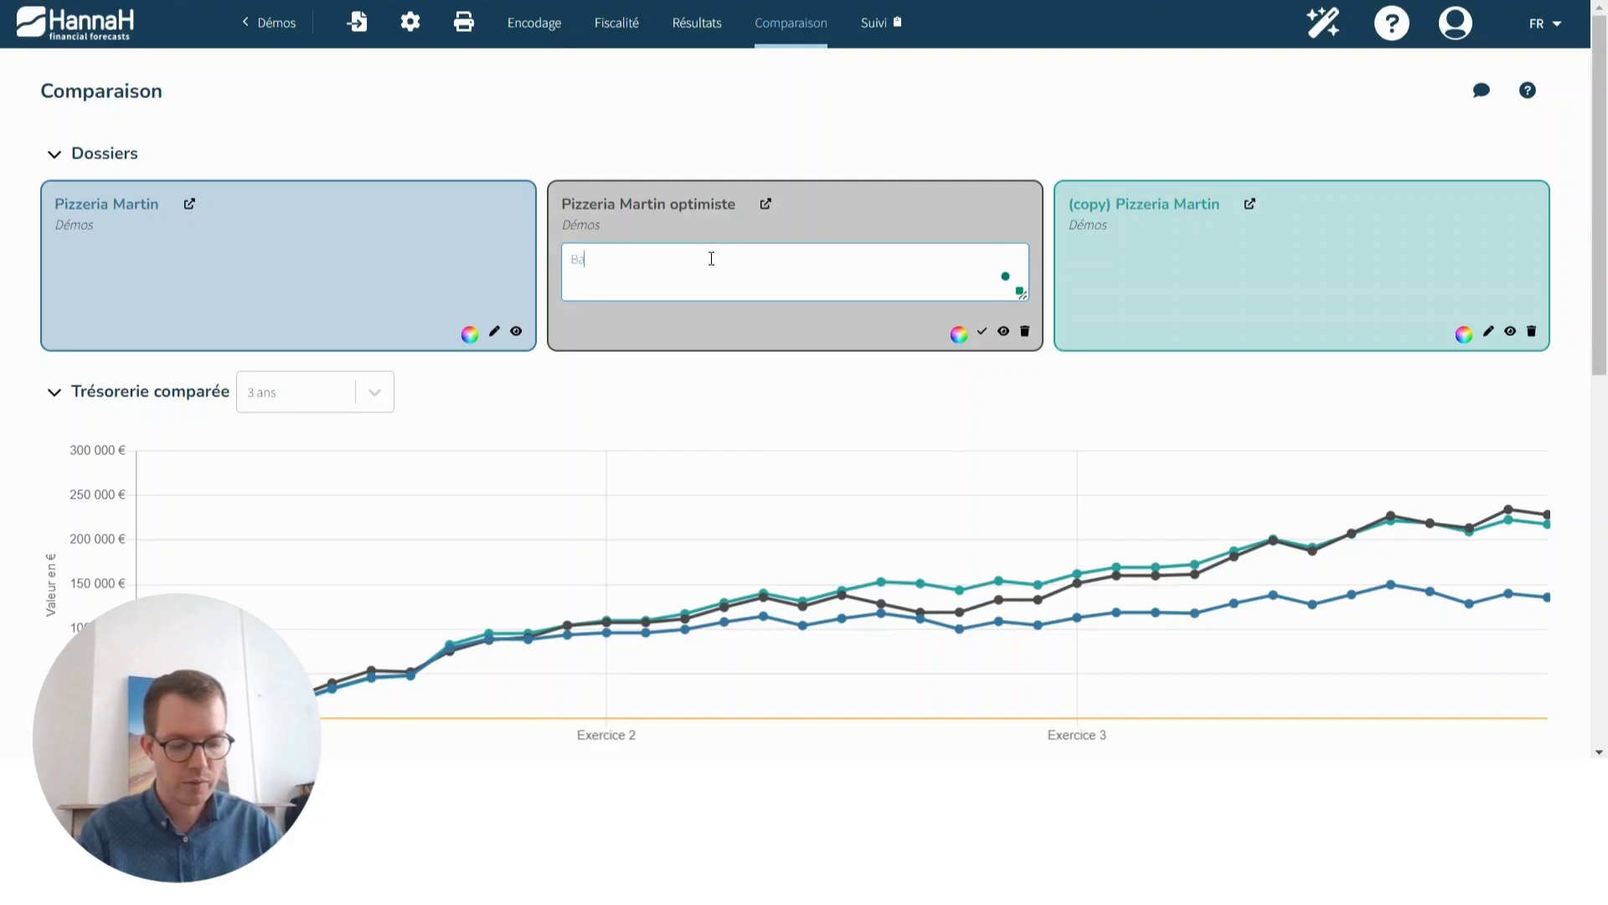
{"action": "type", "text": "isse des salaires de 10"}
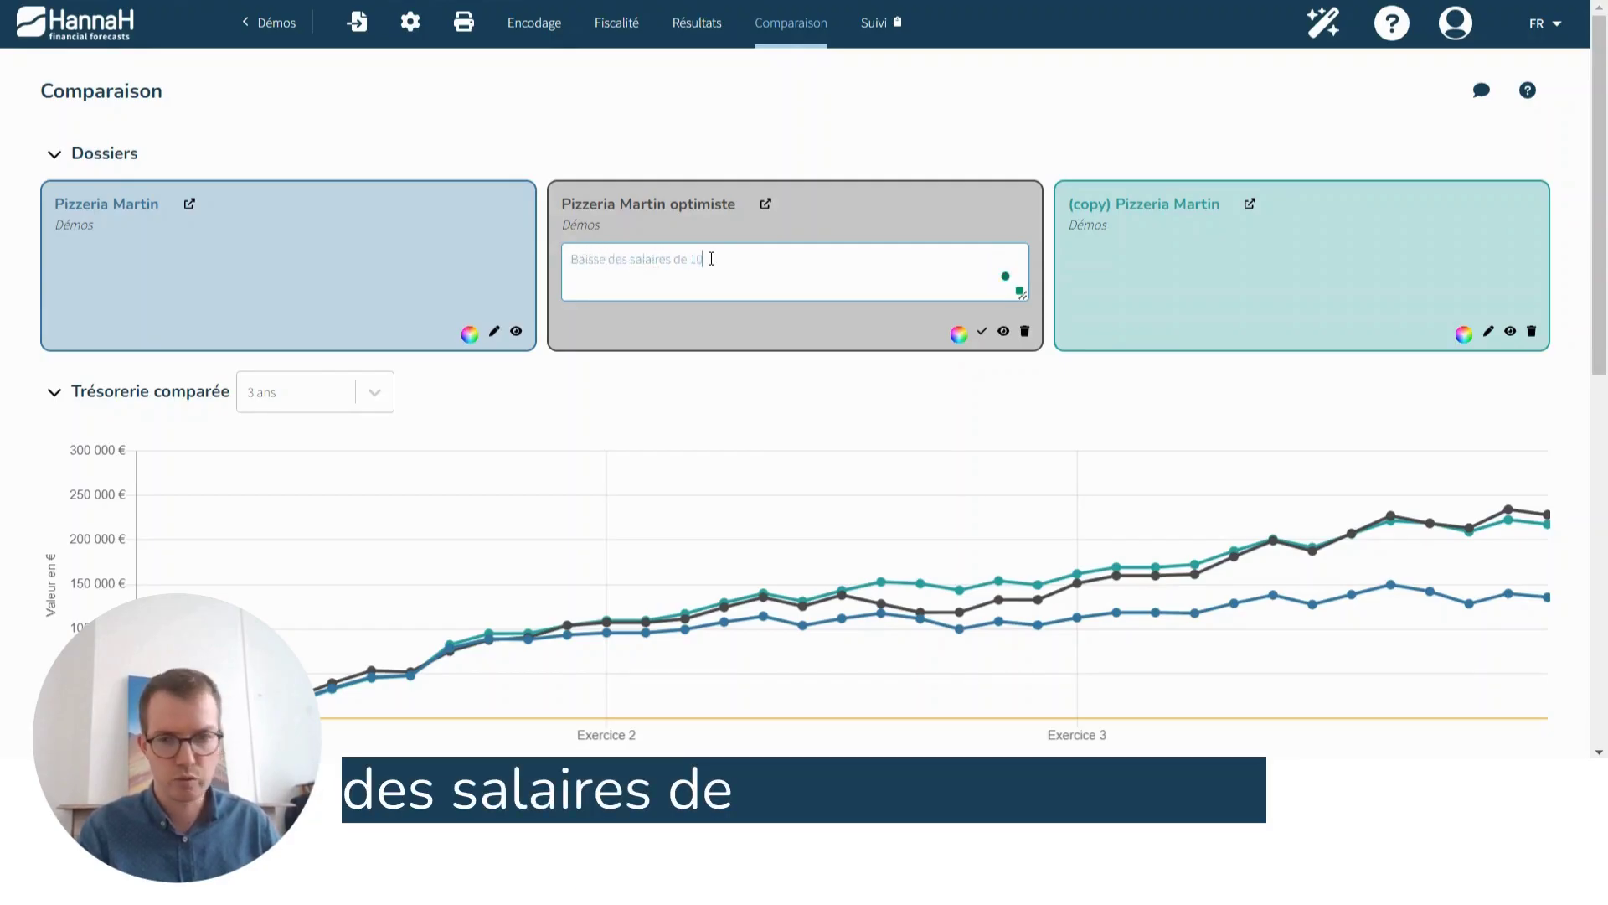
{"action": "type", "text": "% R"}
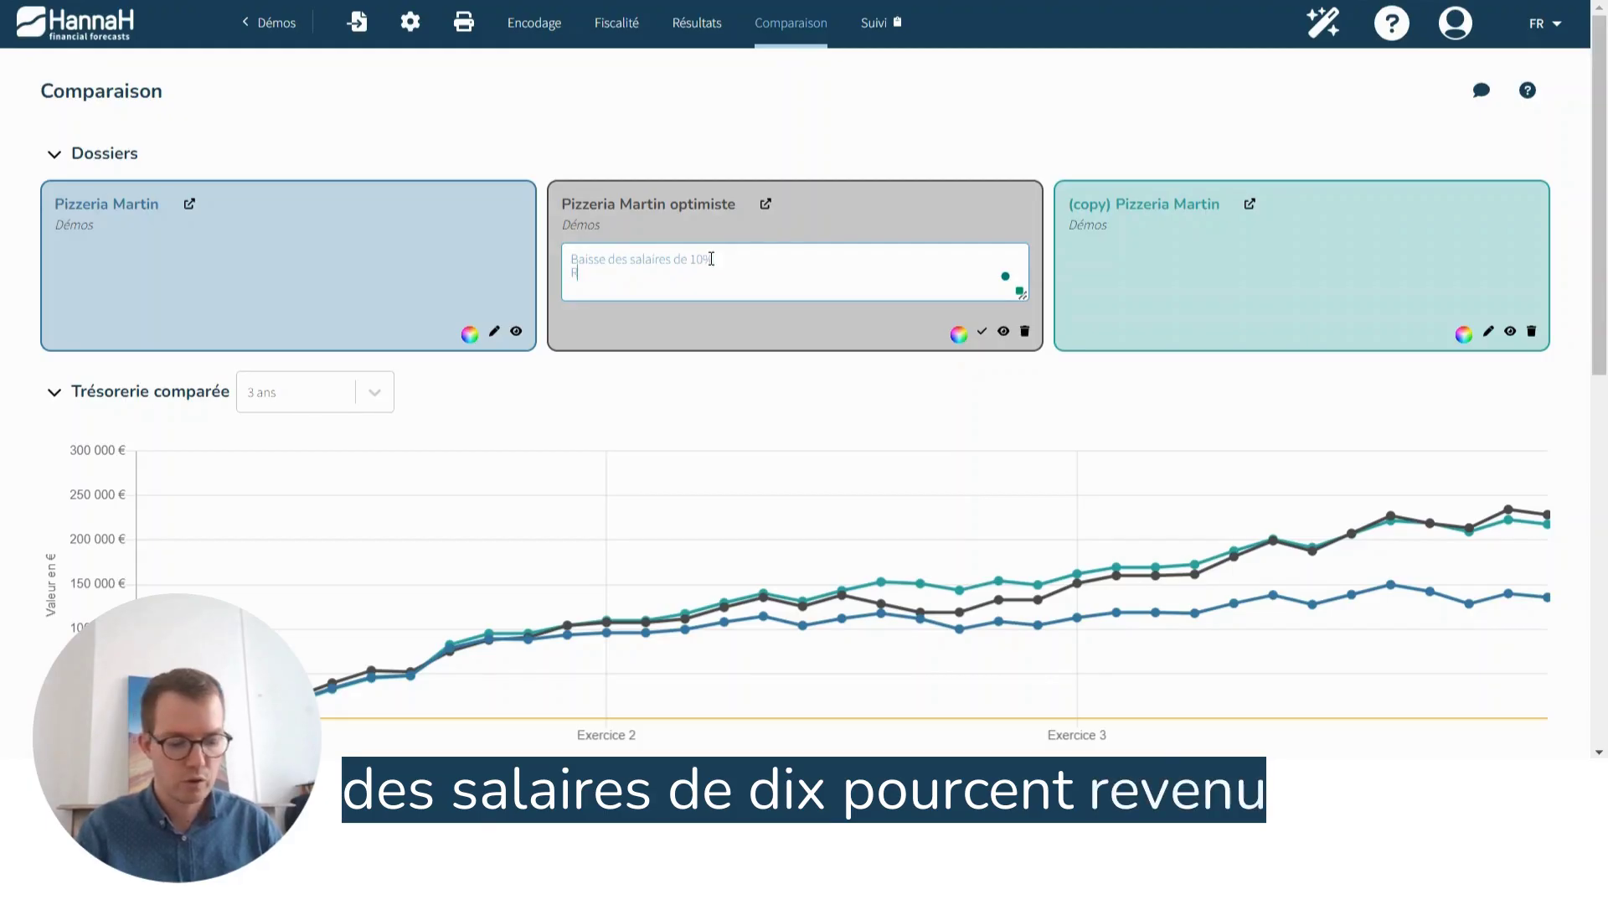
{"action": "type", "text": "evenus"}
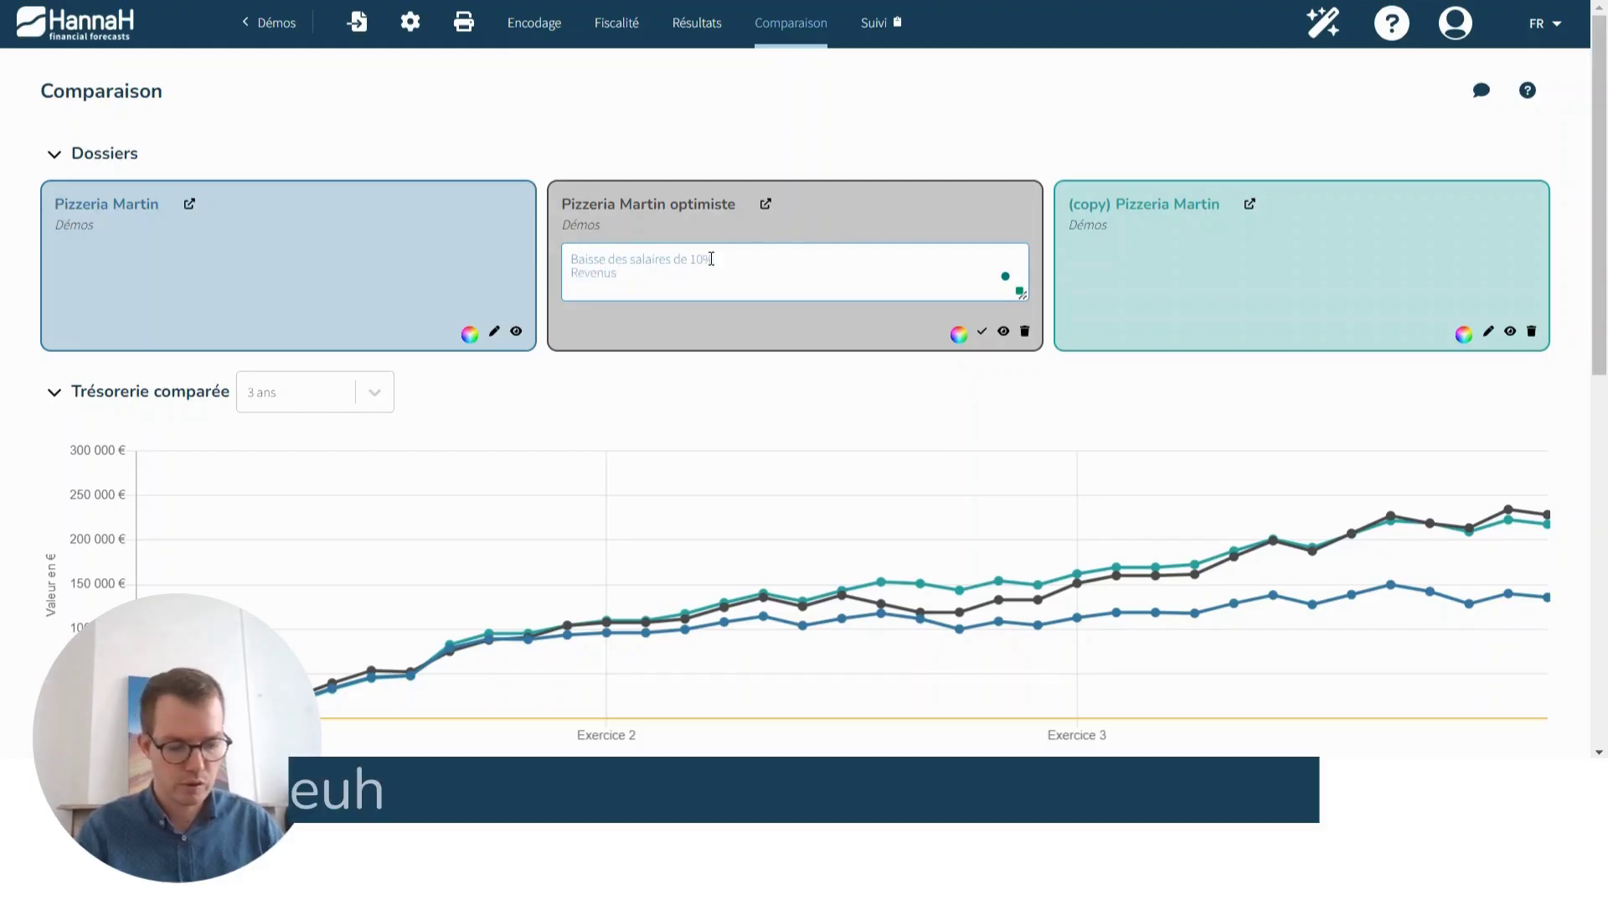
{"action": "type", "text": " en augmenta"}
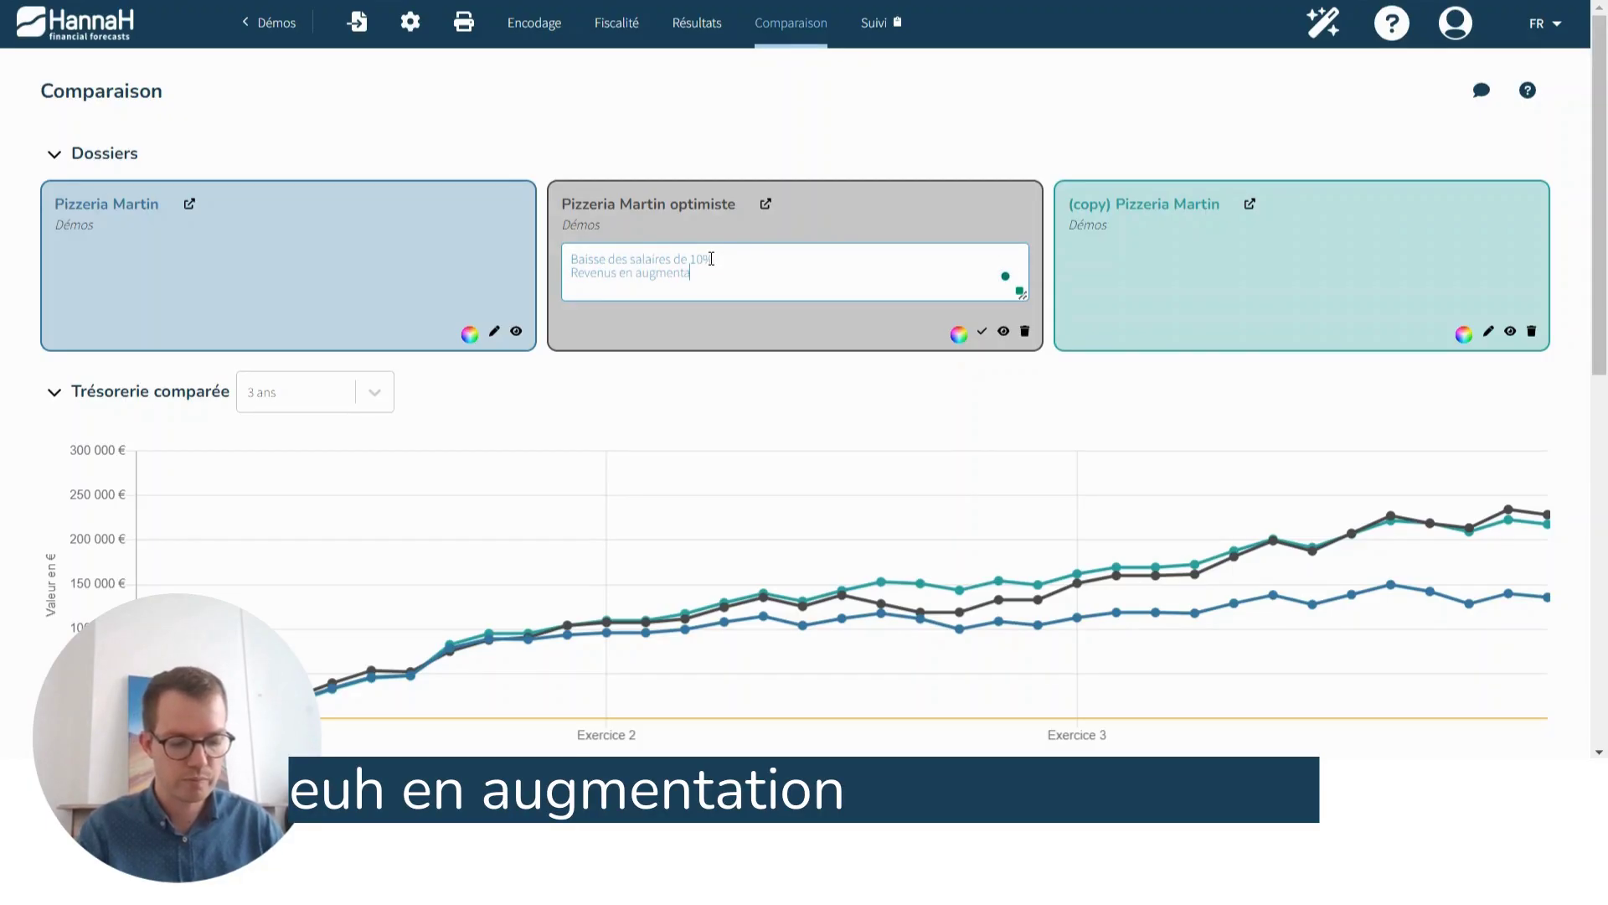
{"action": "type", "text": "tion de 20%"}
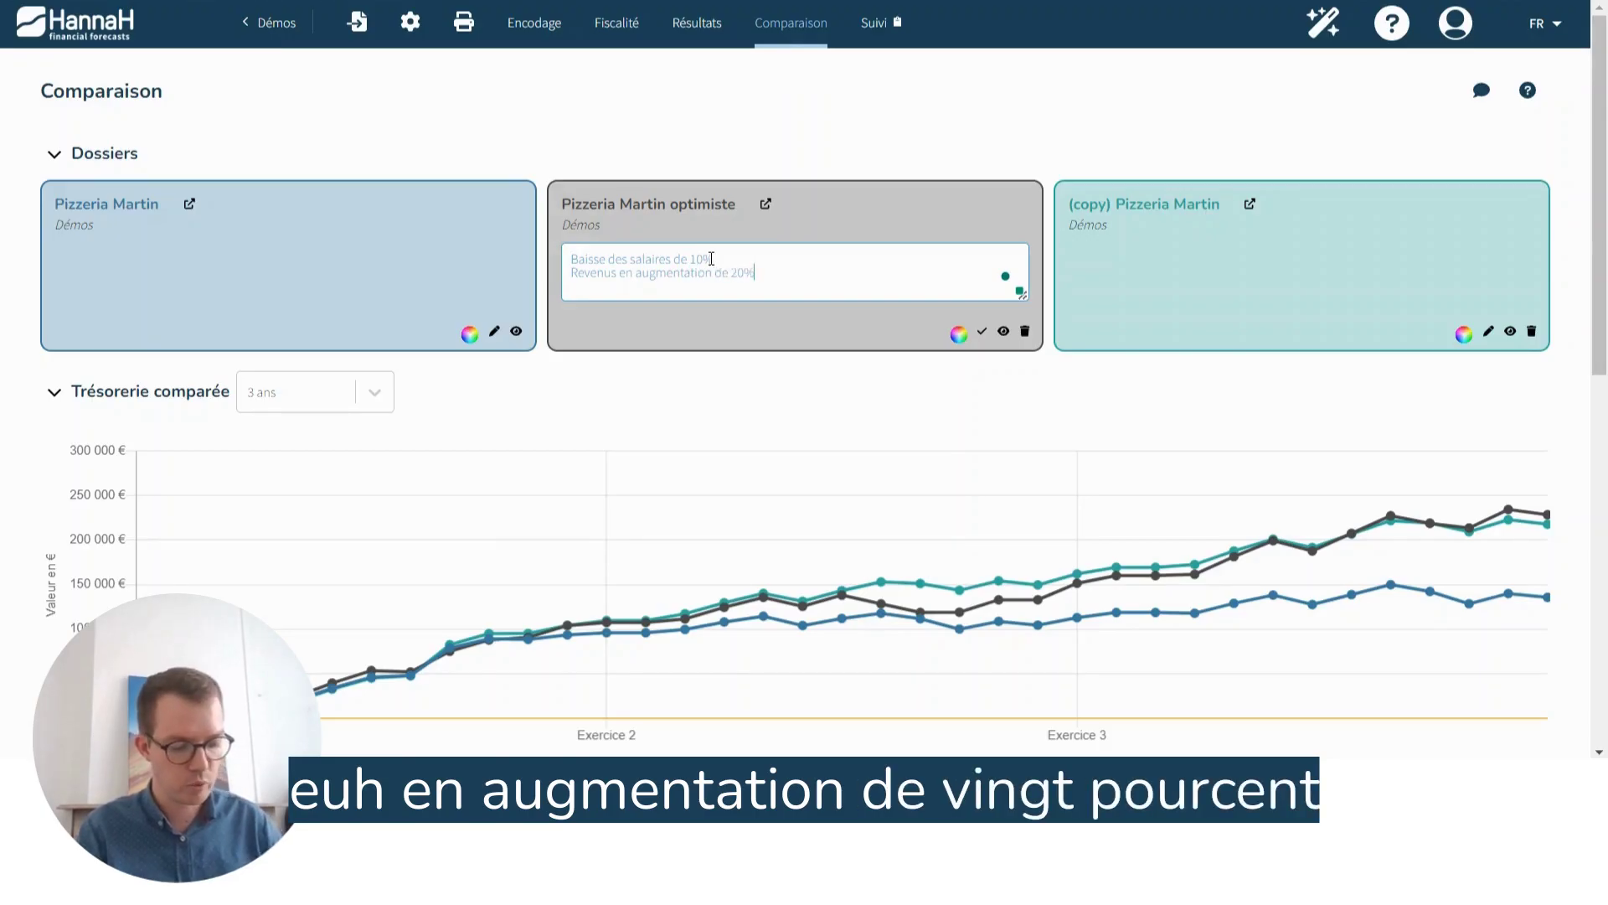
{"action": "type", "text": " en année"}
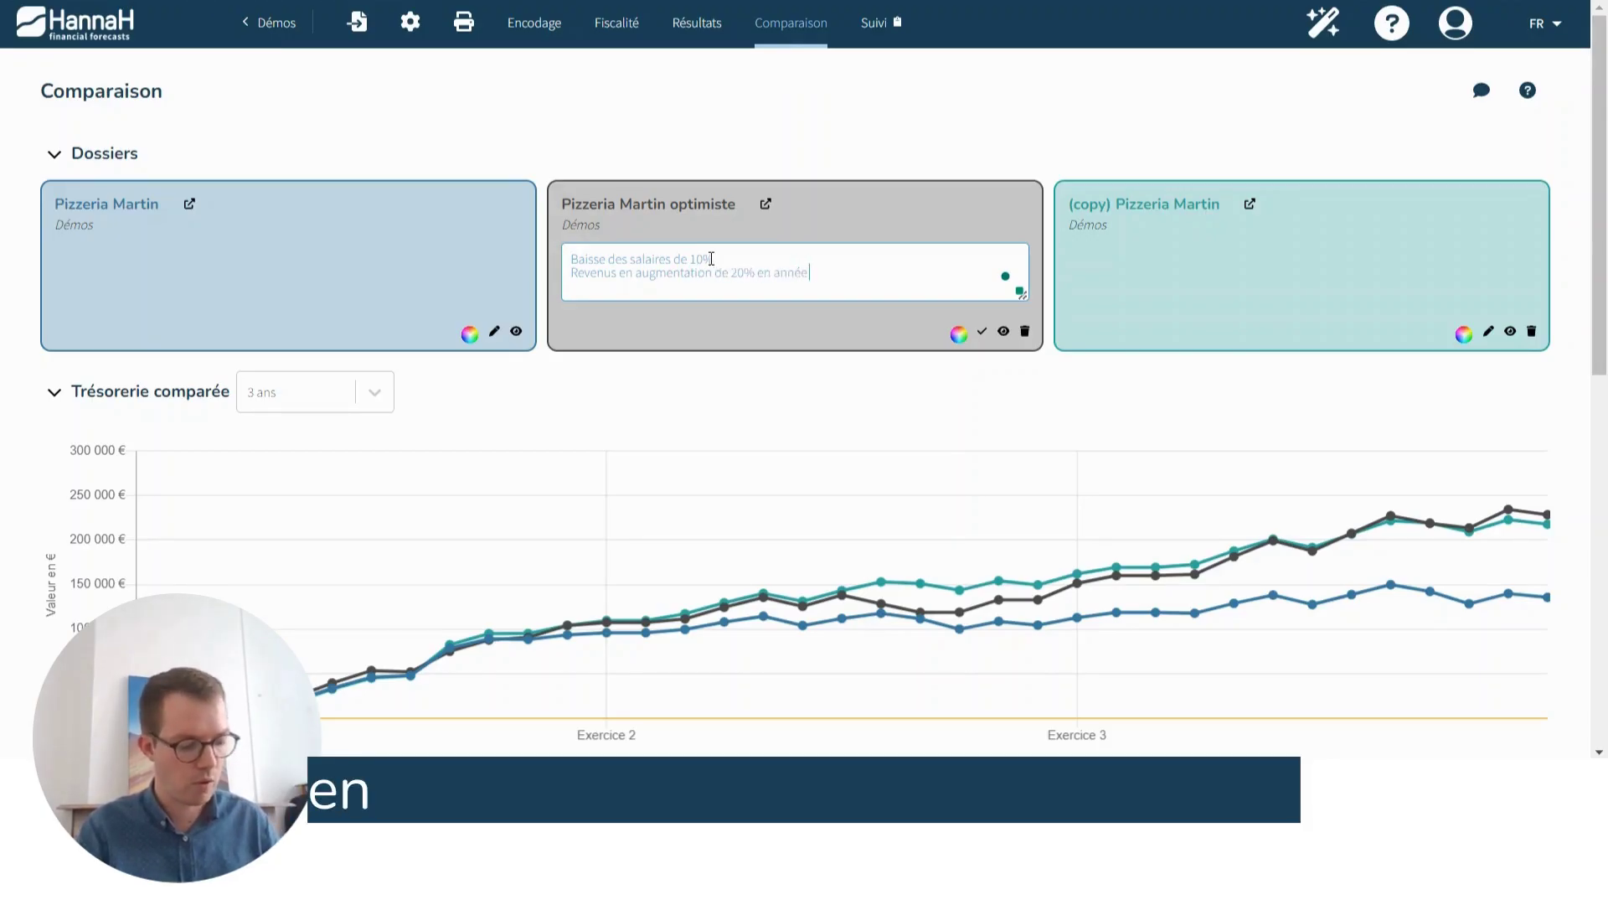
{"action": "type", "text": " 2 et 2"}
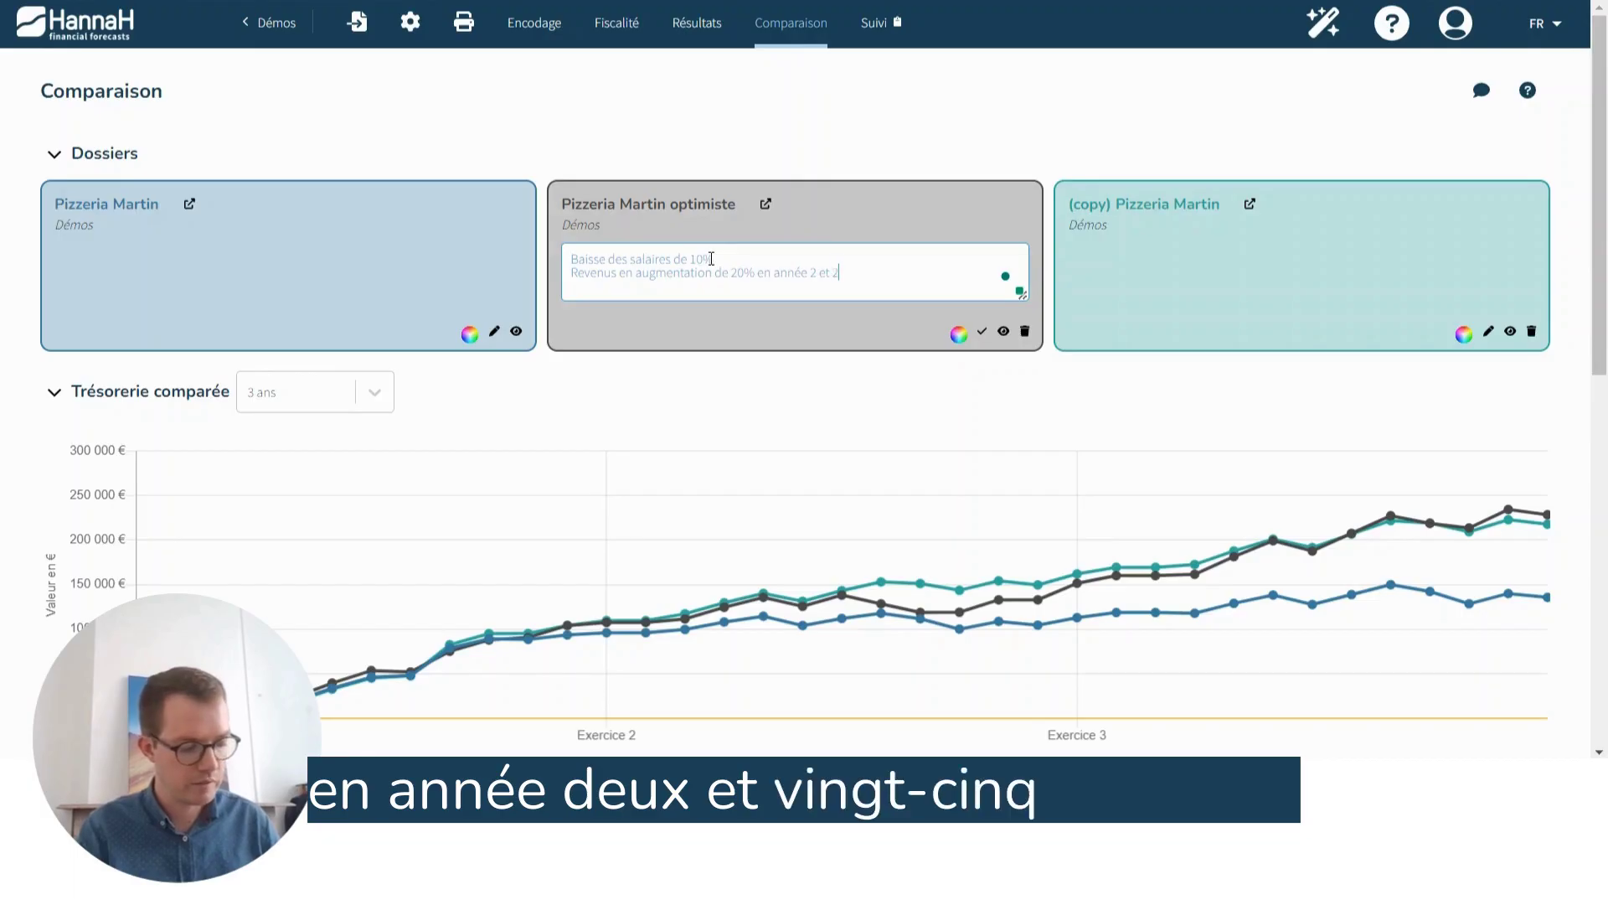
{"action": "type", "text": "5% en an"}
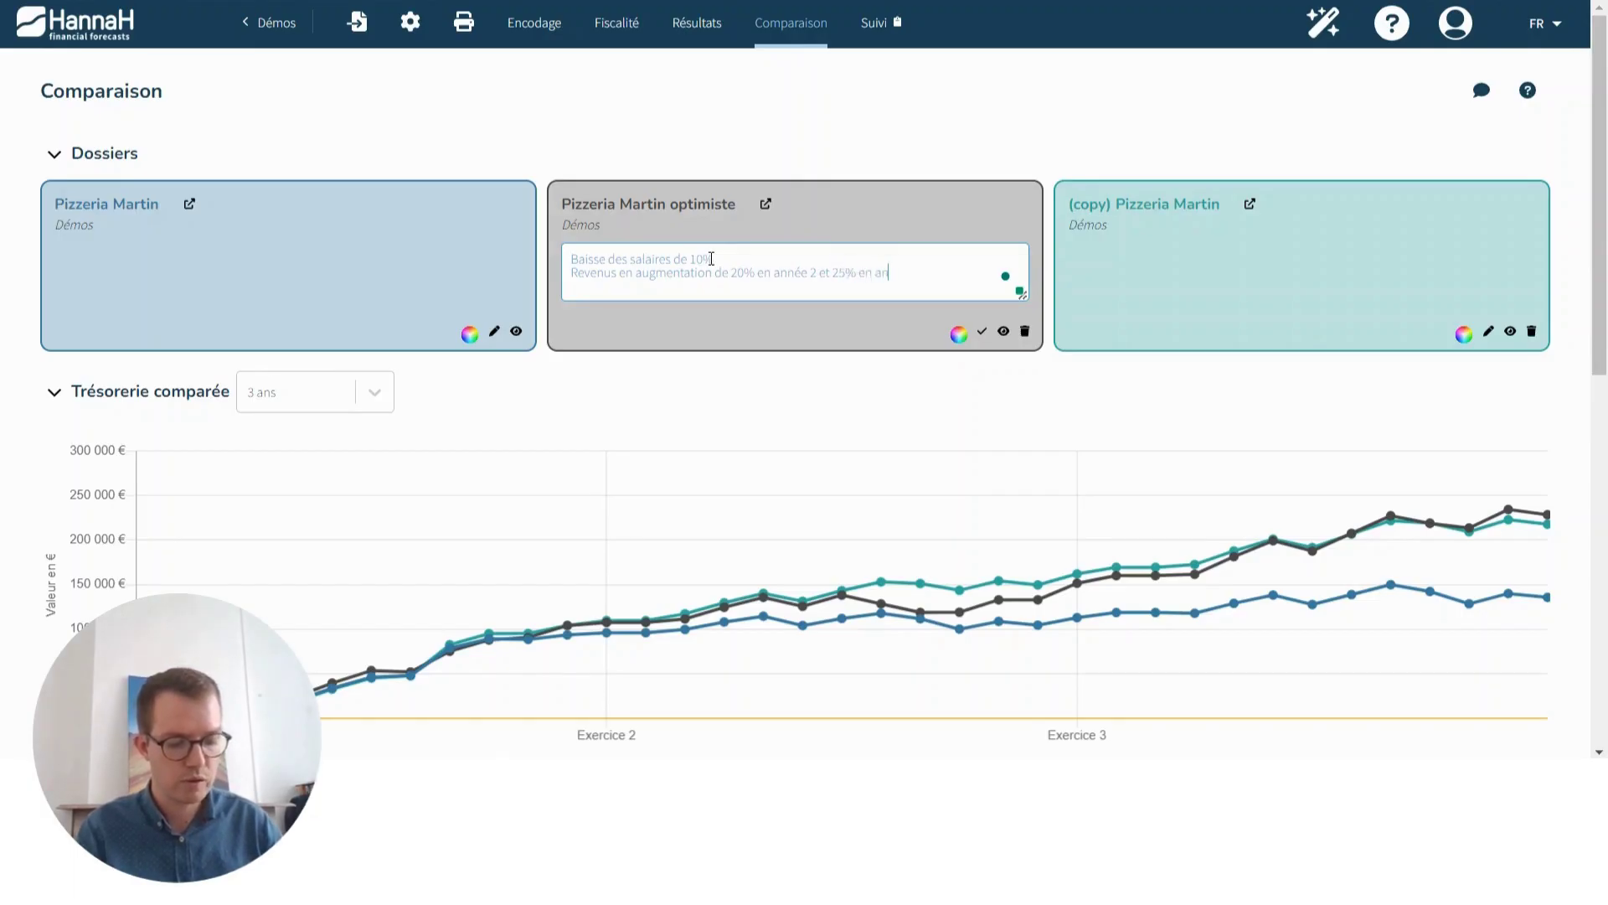
{"action": "type", "text": "née 3"}
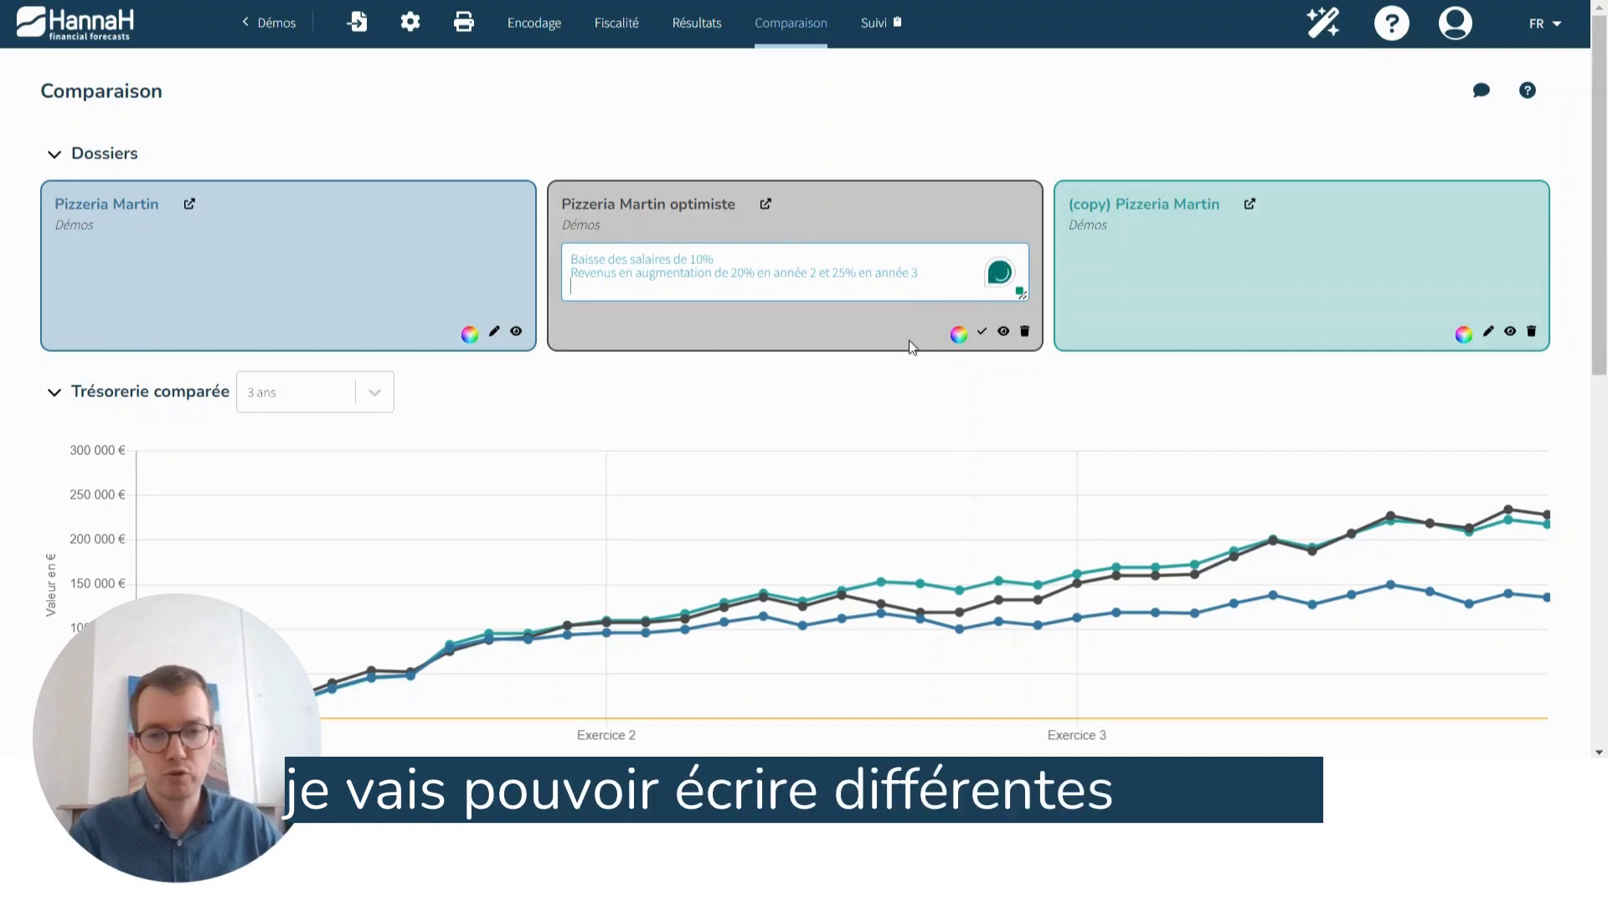
{"action": "left_click", "coordinate": [983, 334]}
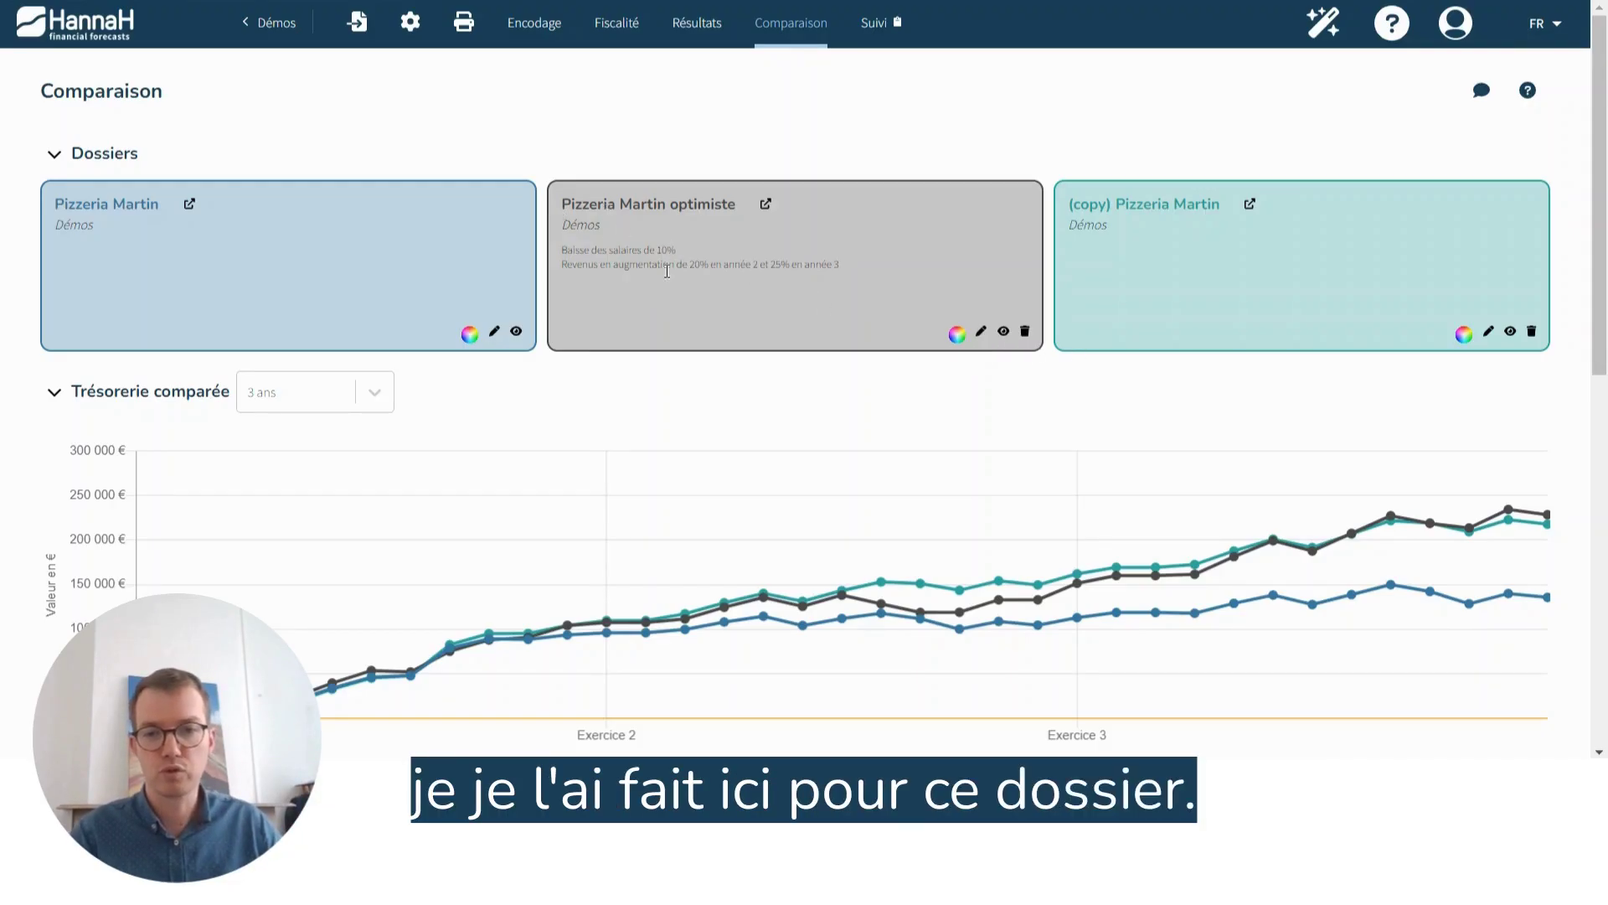
- Add the placeholder description "sdgsdgsdgsdg" to the (copy) Pizzeria Martin dossier and save it
{"action": "left_click", "coordinate": [1488, 334]}
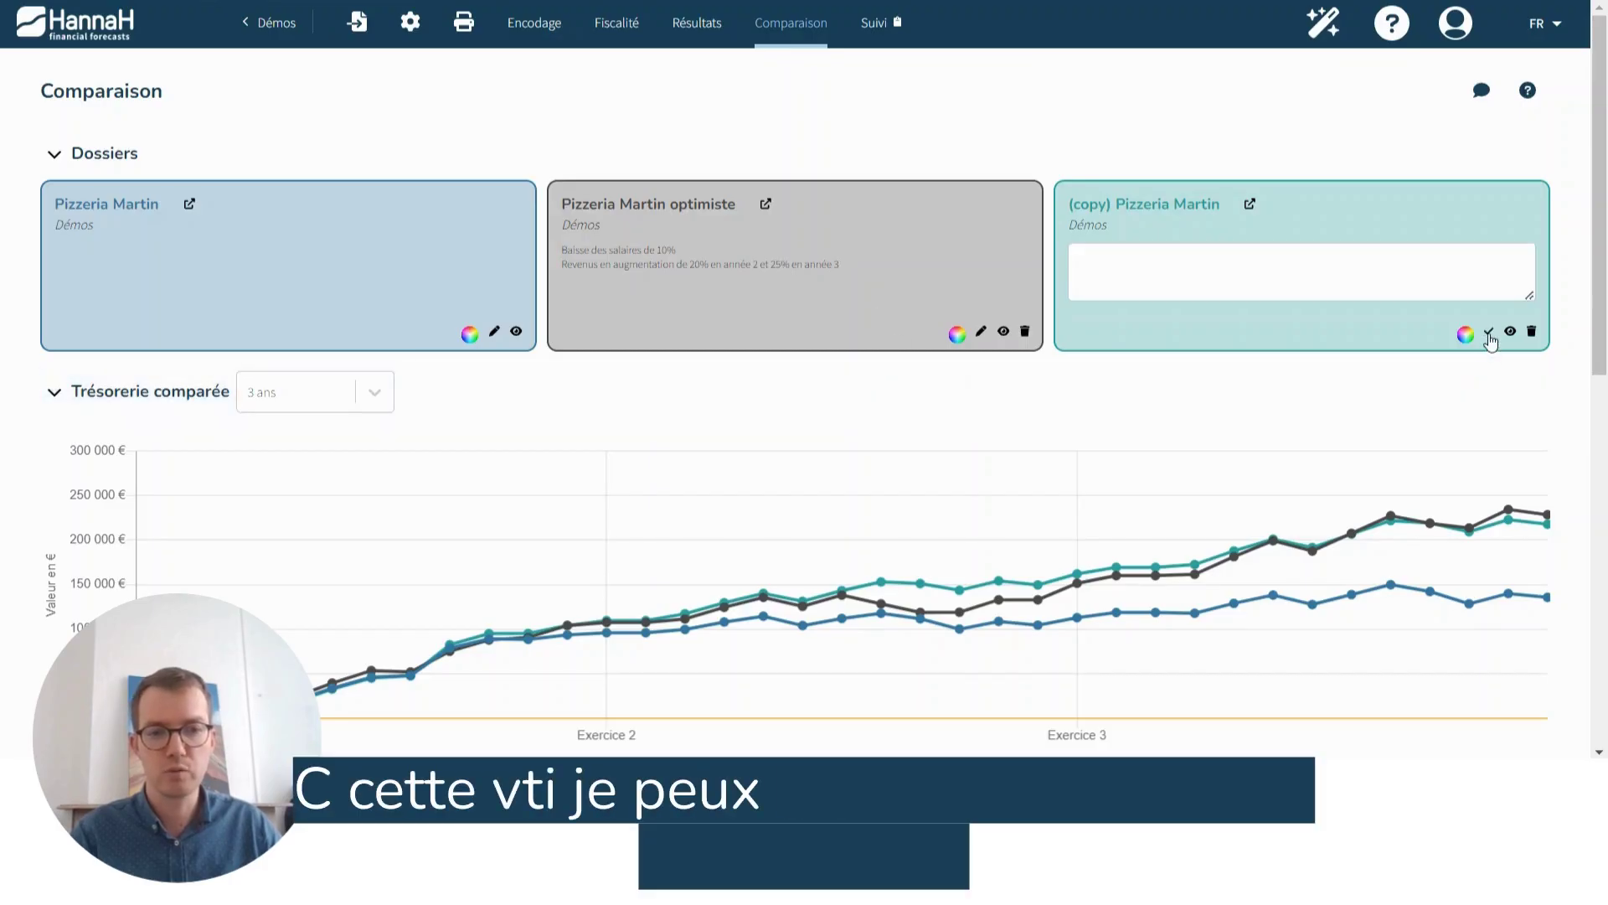
{"action": "left_click", "coordinate": [1092, 260]}
{"action": "type", "text": "sdgsdgsdgsdg"}
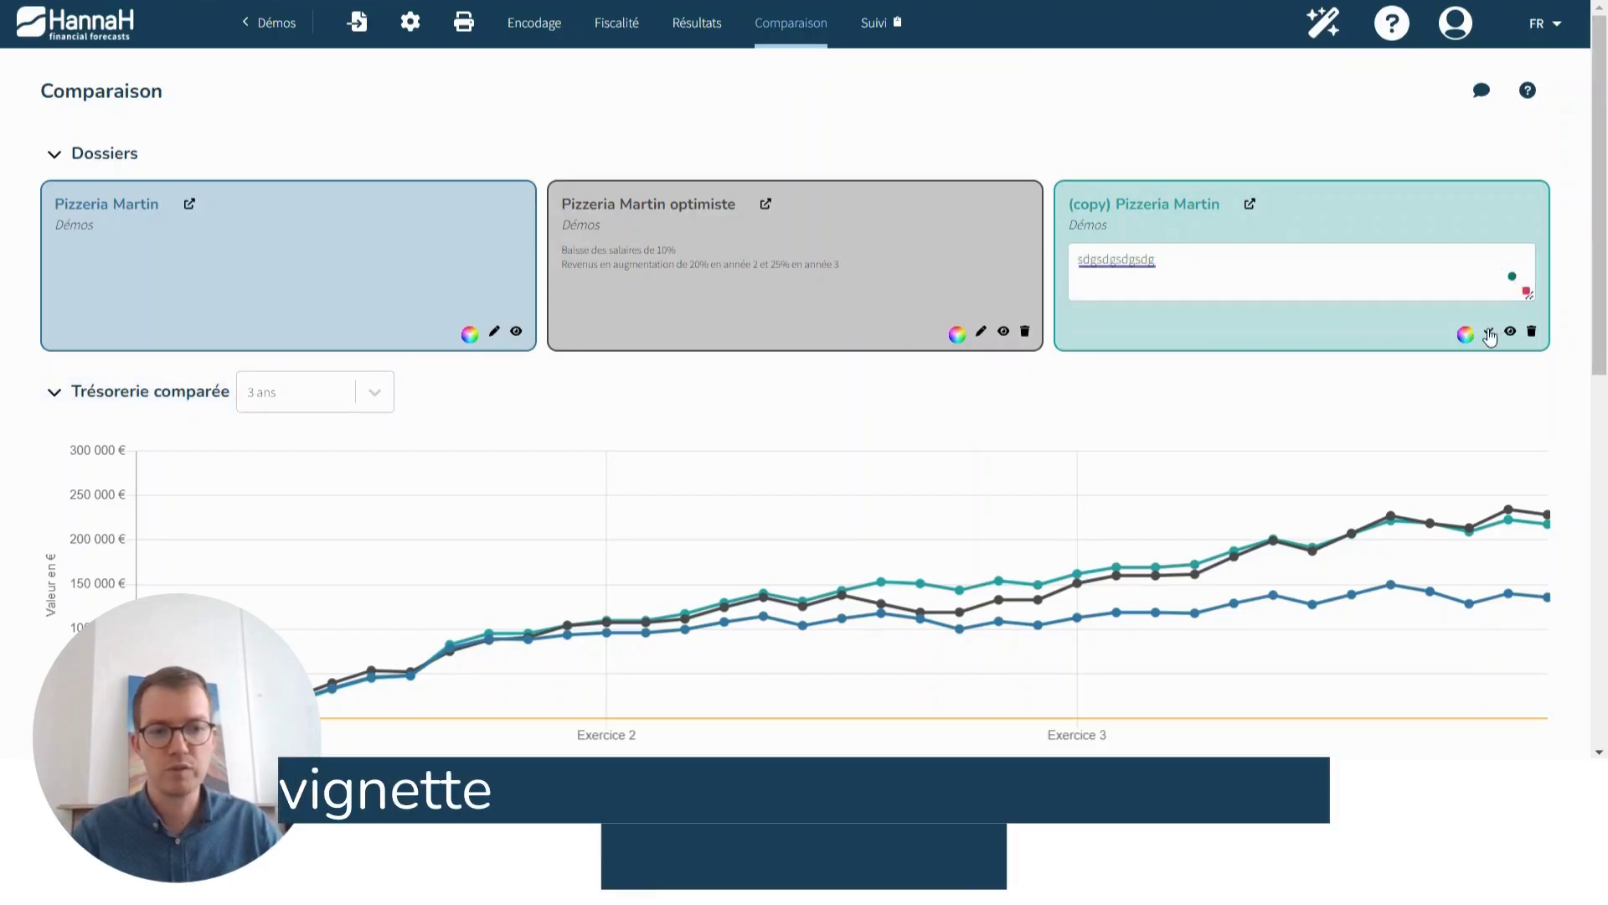
{"action": "left_click", "coordinate": [1491, 333]}
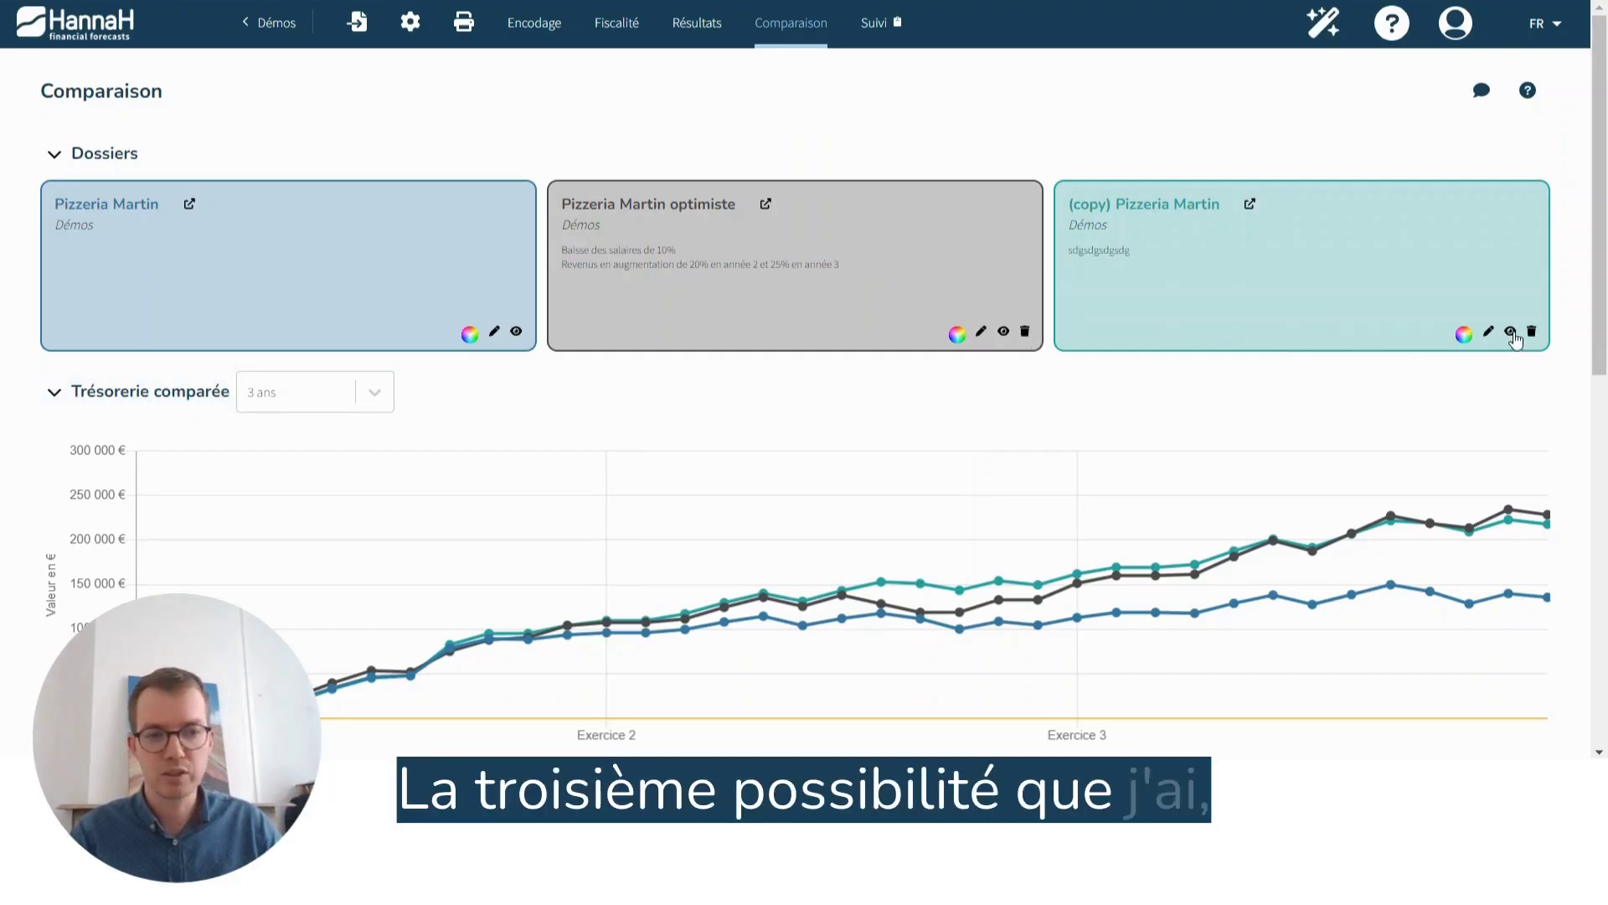
- Hide the (copy) Pizzeria Martin dossier from the comparison and check the treasury chart and income statement without it
{"action": "left_click", "coordinate": [1509, 333]}
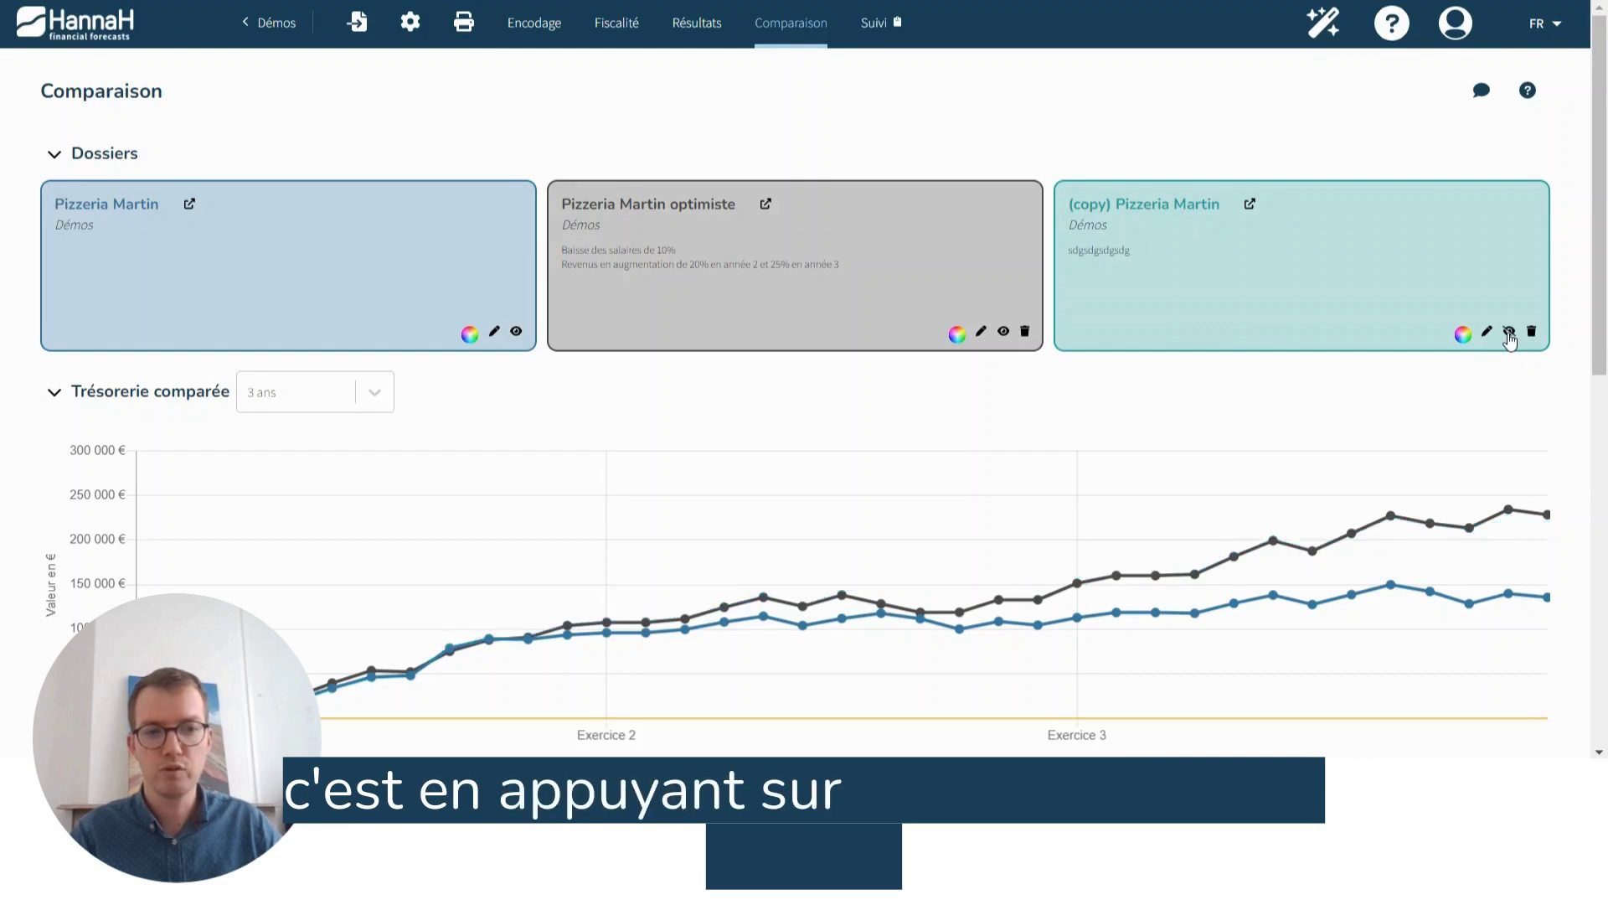
{"action": "left_click", "coordinate": [1509, 333]}
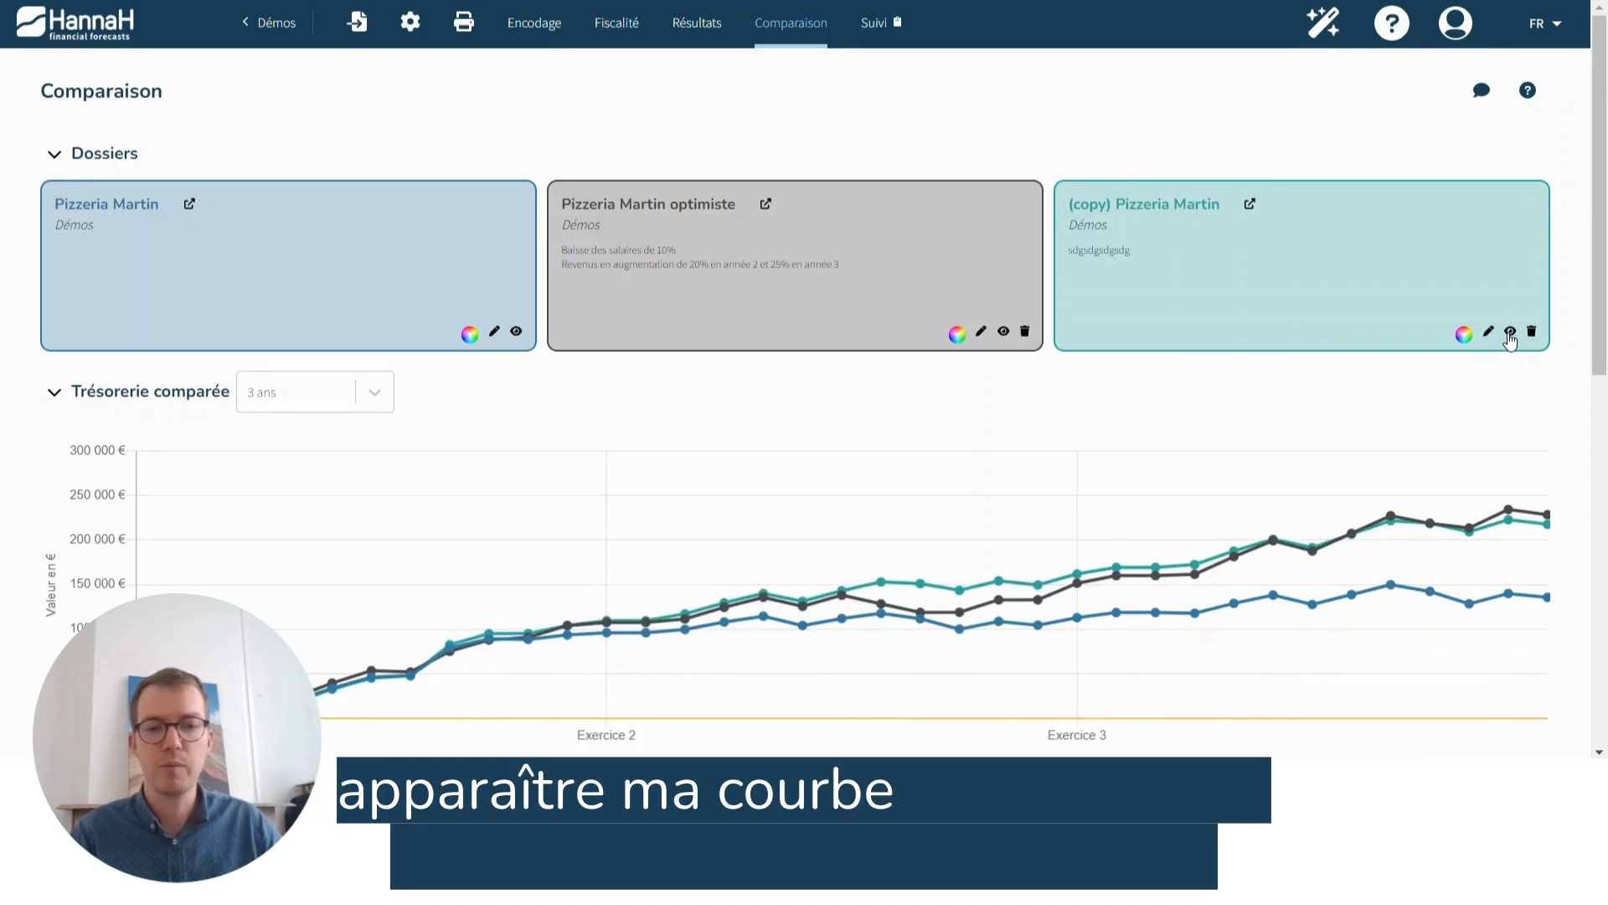
{"action": "left_click", "coordinate": [1510, 332]}
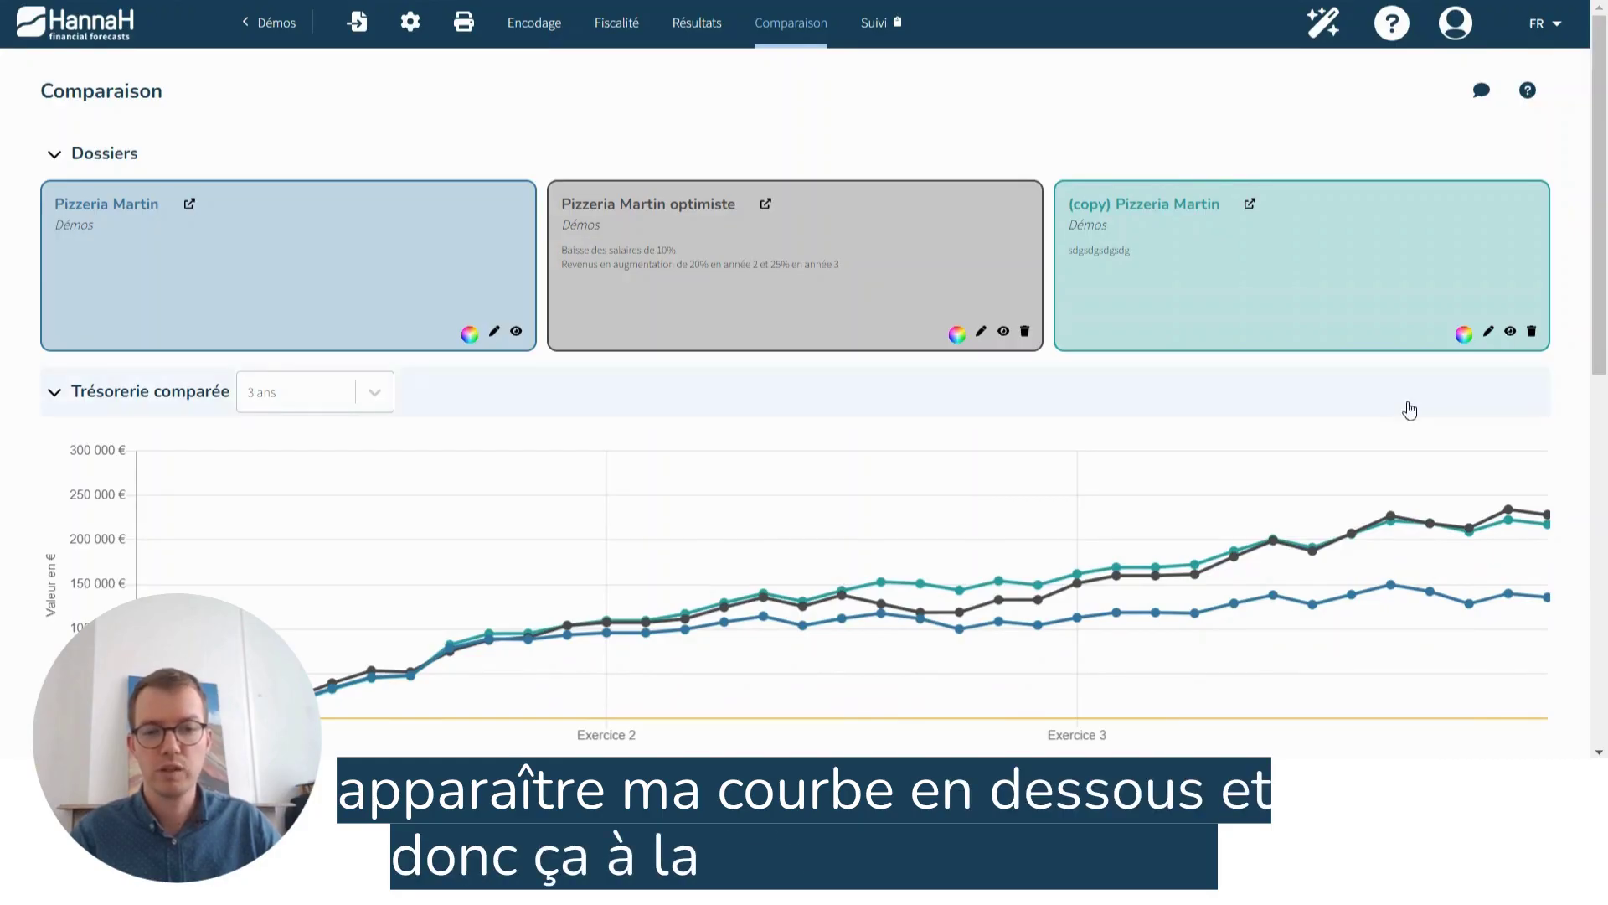
{"action": "scroll", "coordinate": [982, 613], "scroll_direction": "down", "scroll_amount": 2}
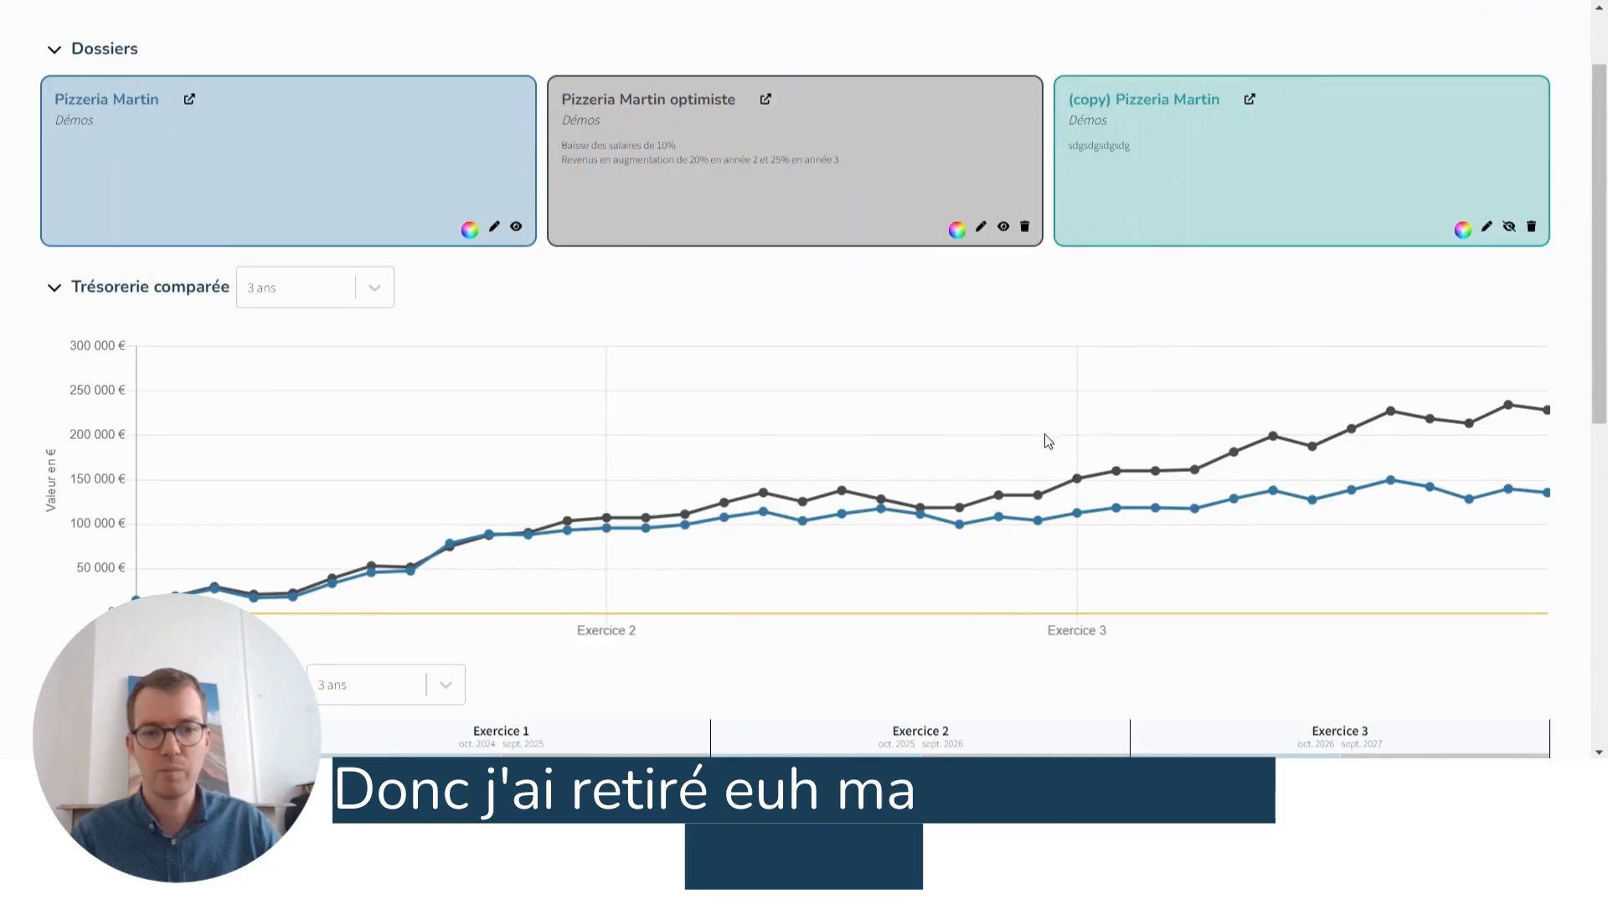
{"action": "scroll", "coordinate": [1048, 440], "scroll_direction": "down", "scroll_amount": 6}
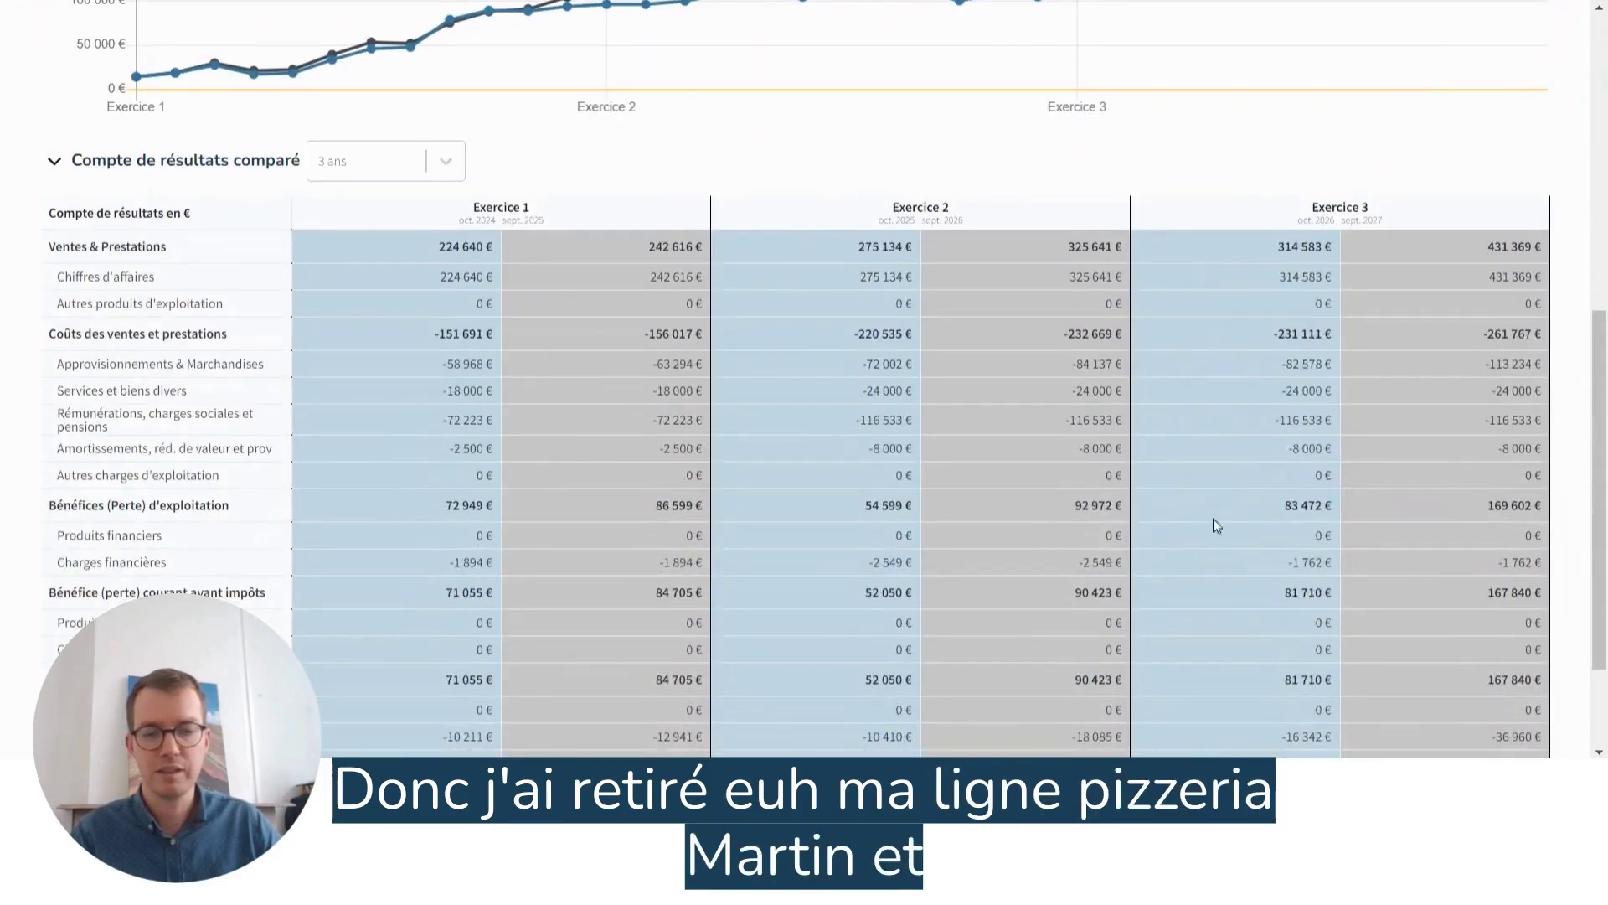
{"action": "scroll", "coordinate": [1189, 469], "scroll_direction": "up", "scroll_amount": 7}
{"action": "scroll", "coordinate": [1207, 502], "scroll_direction": "down", "scroll_amount": 6}
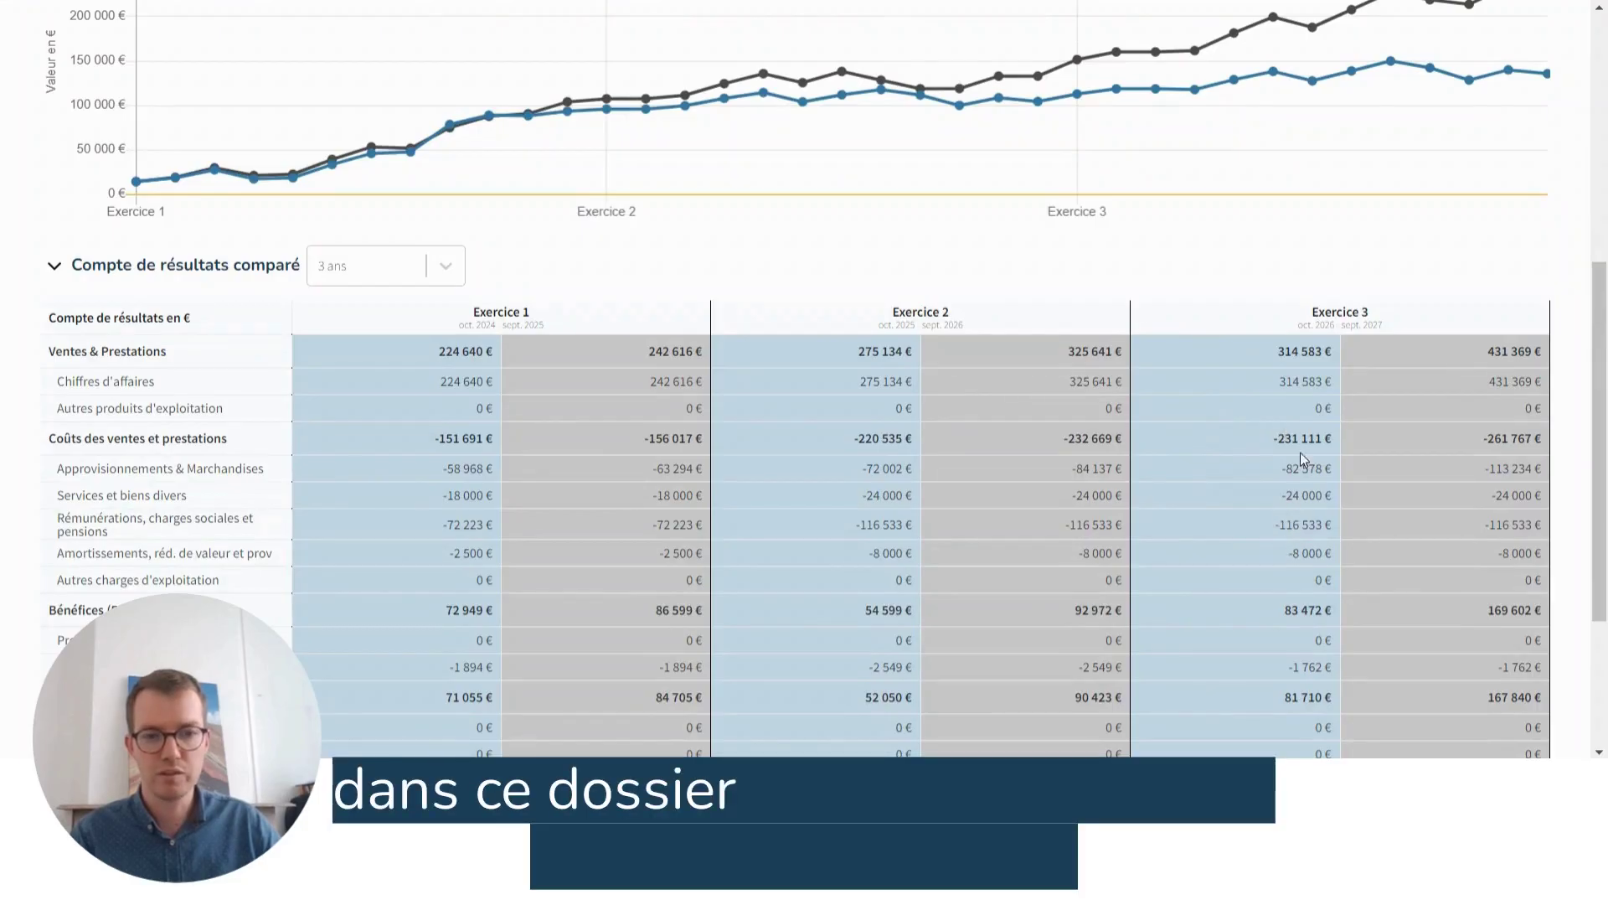
{"action": "scroll", "coordinate": [1256, 502], "scroll_direction": "up", "scroll_amount": 6}
- Show the (copy) Pizzeria Martin dossier again and check its curve and income statement columns
{"action": "left_click", "coordinate": [1509, 332]}
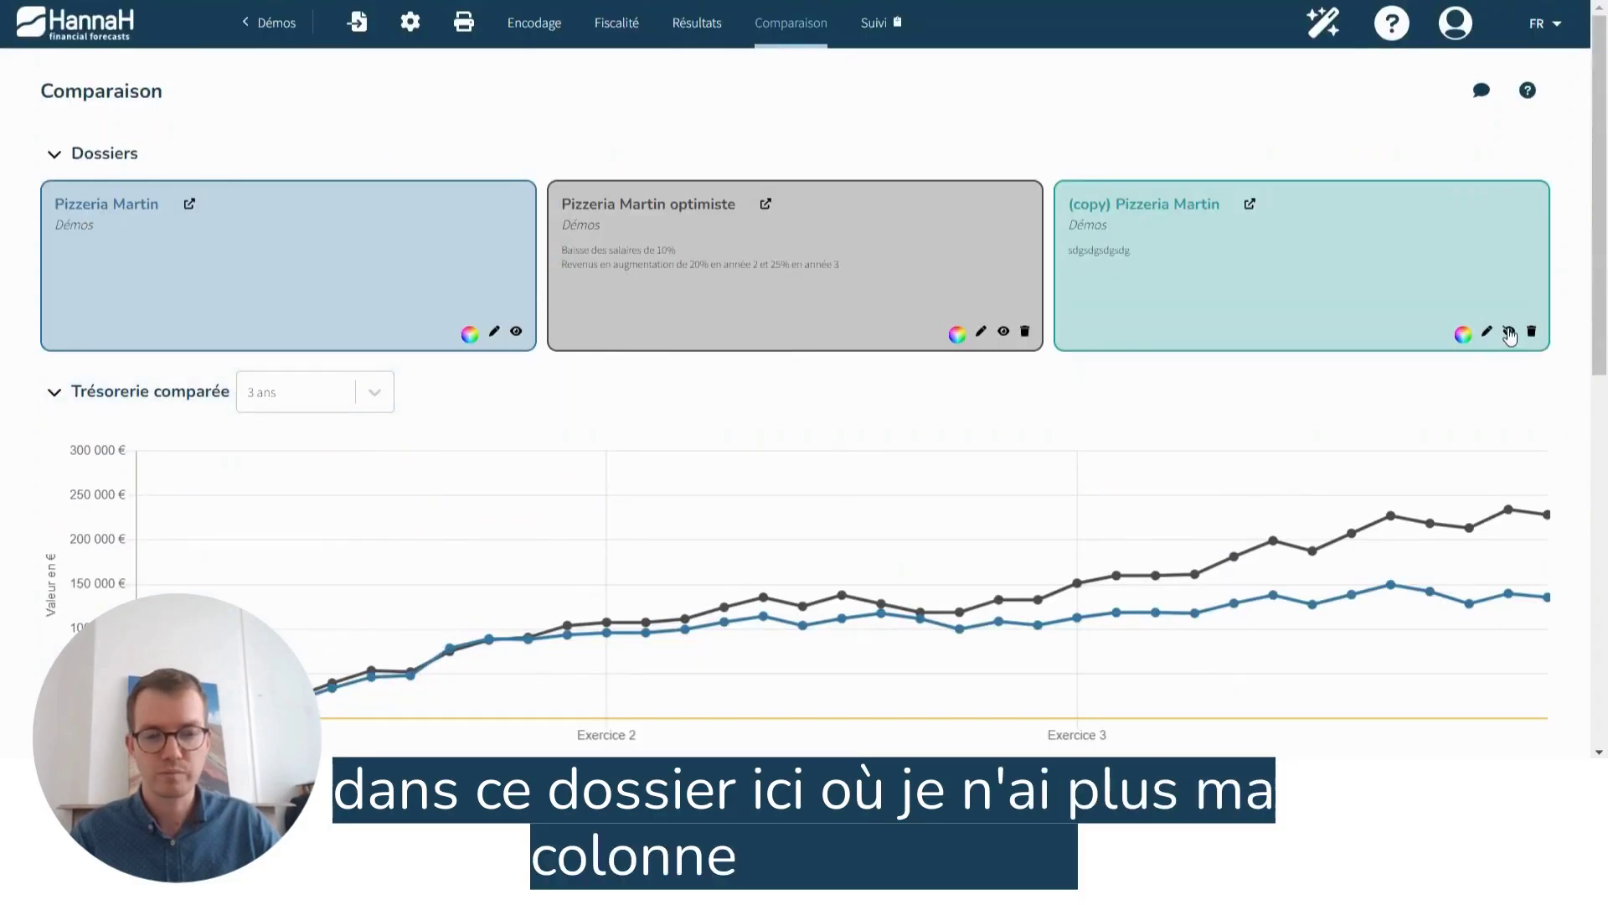
{"action": "scroll", "coordinate": [1192, 477], "scroll_direction": "down", "scroll_amount": 5}
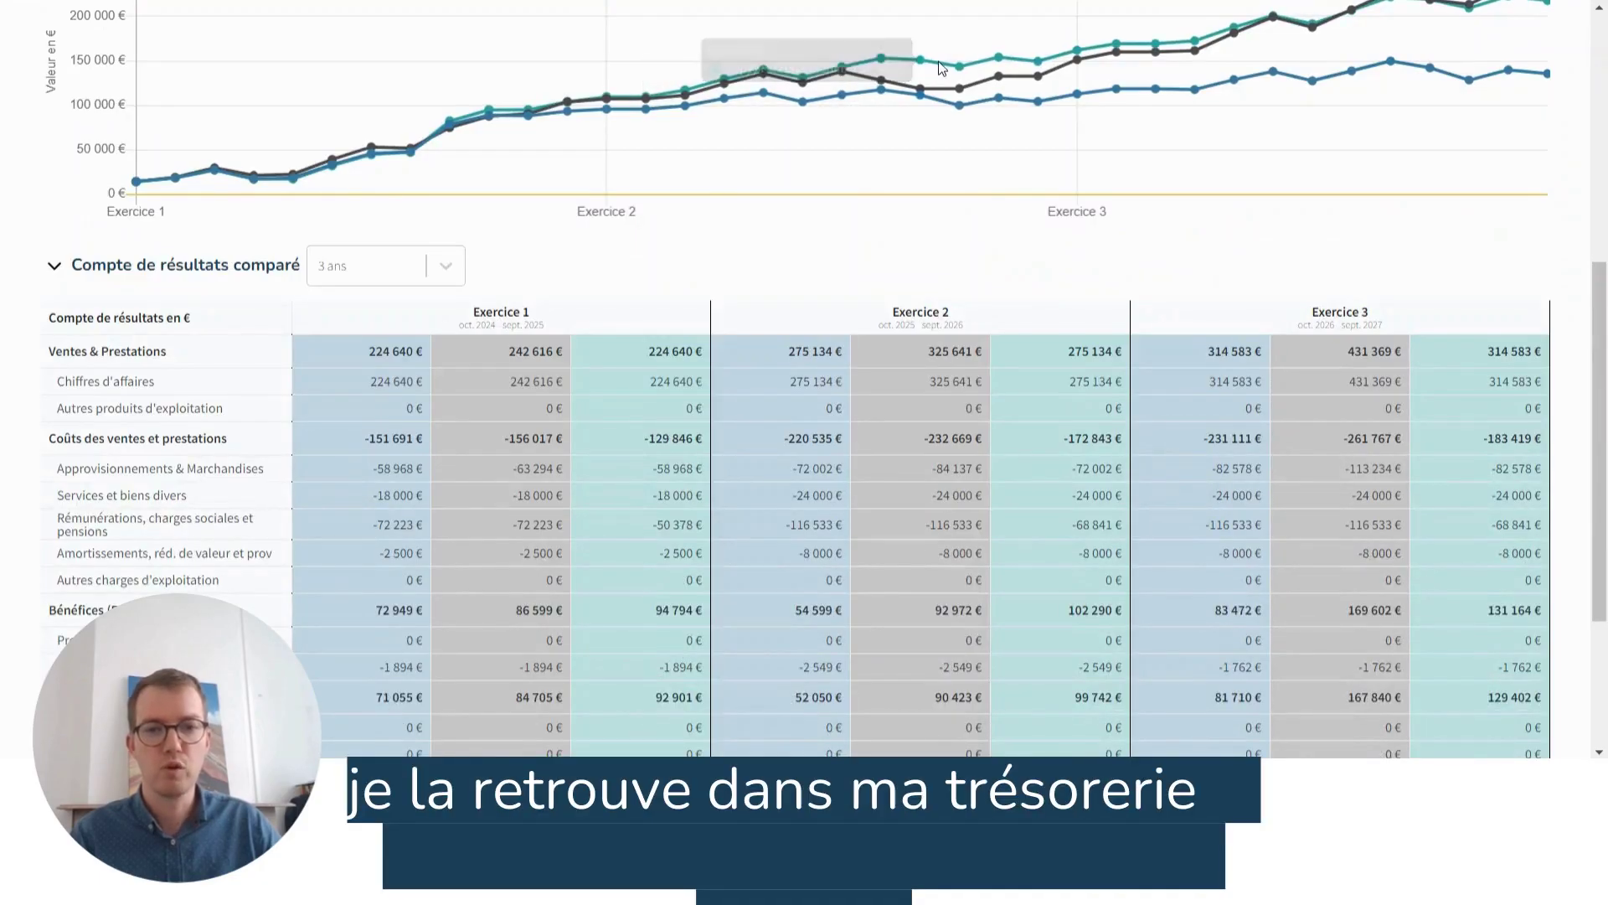
{"action": "scroll", "coordinate": [1108, 518], "scroll_direction": "up", "scroll_amount": 5}
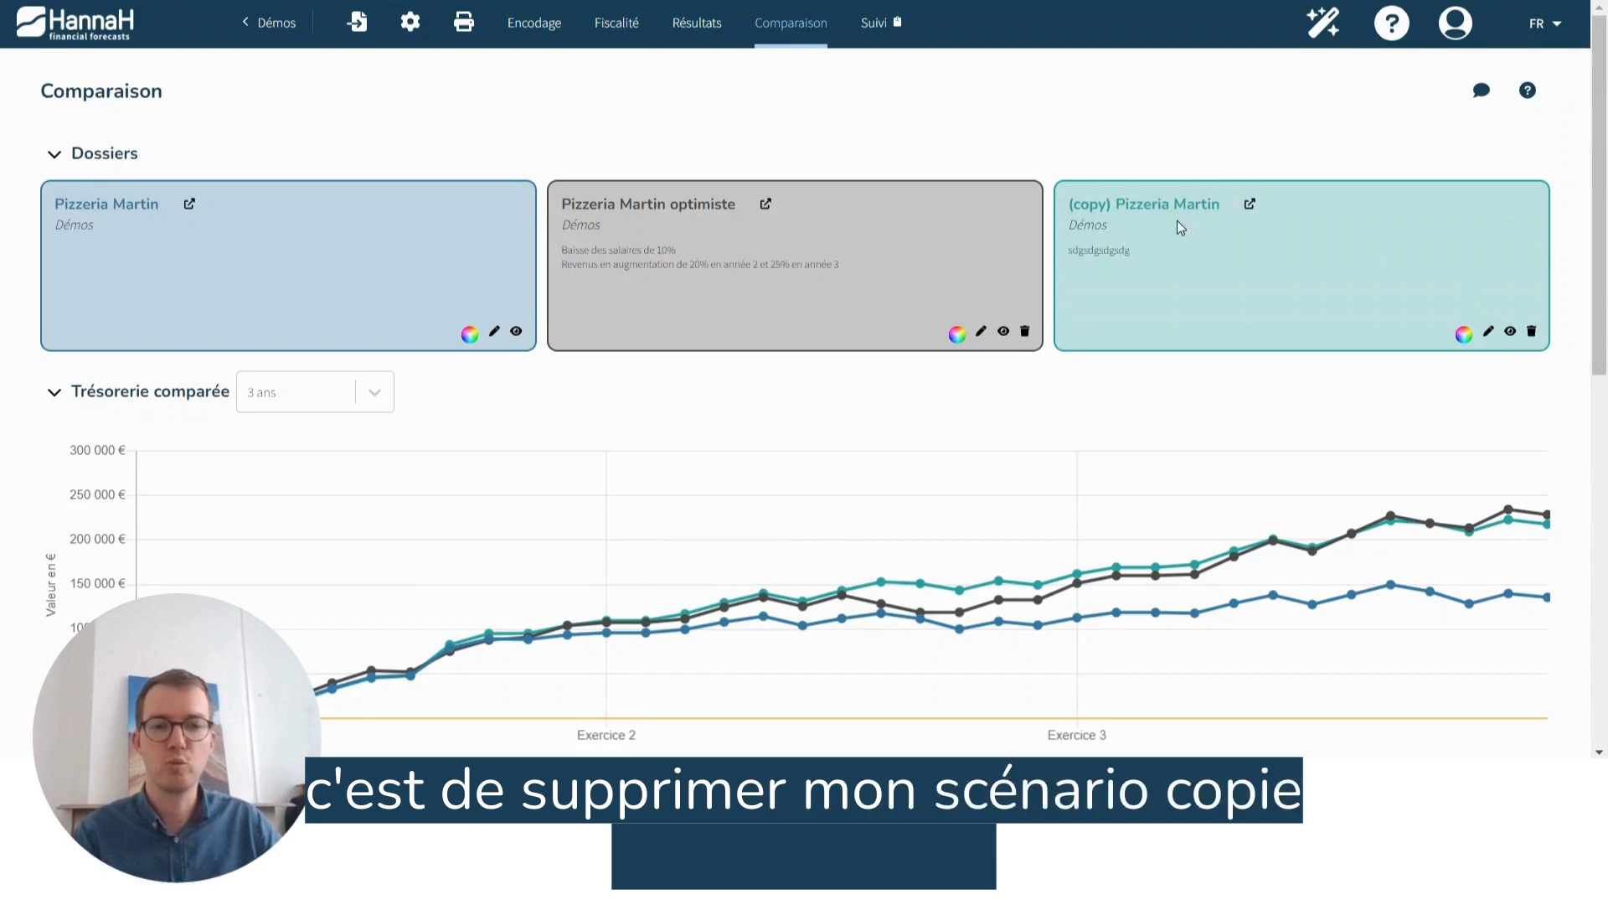
- Remove the (copy) Pizzeria Martin dossier from the comparison and review the treasury chart and income statement for the remaining dossiers
{"action": "left_click", "coordinate": [1532, 334]}
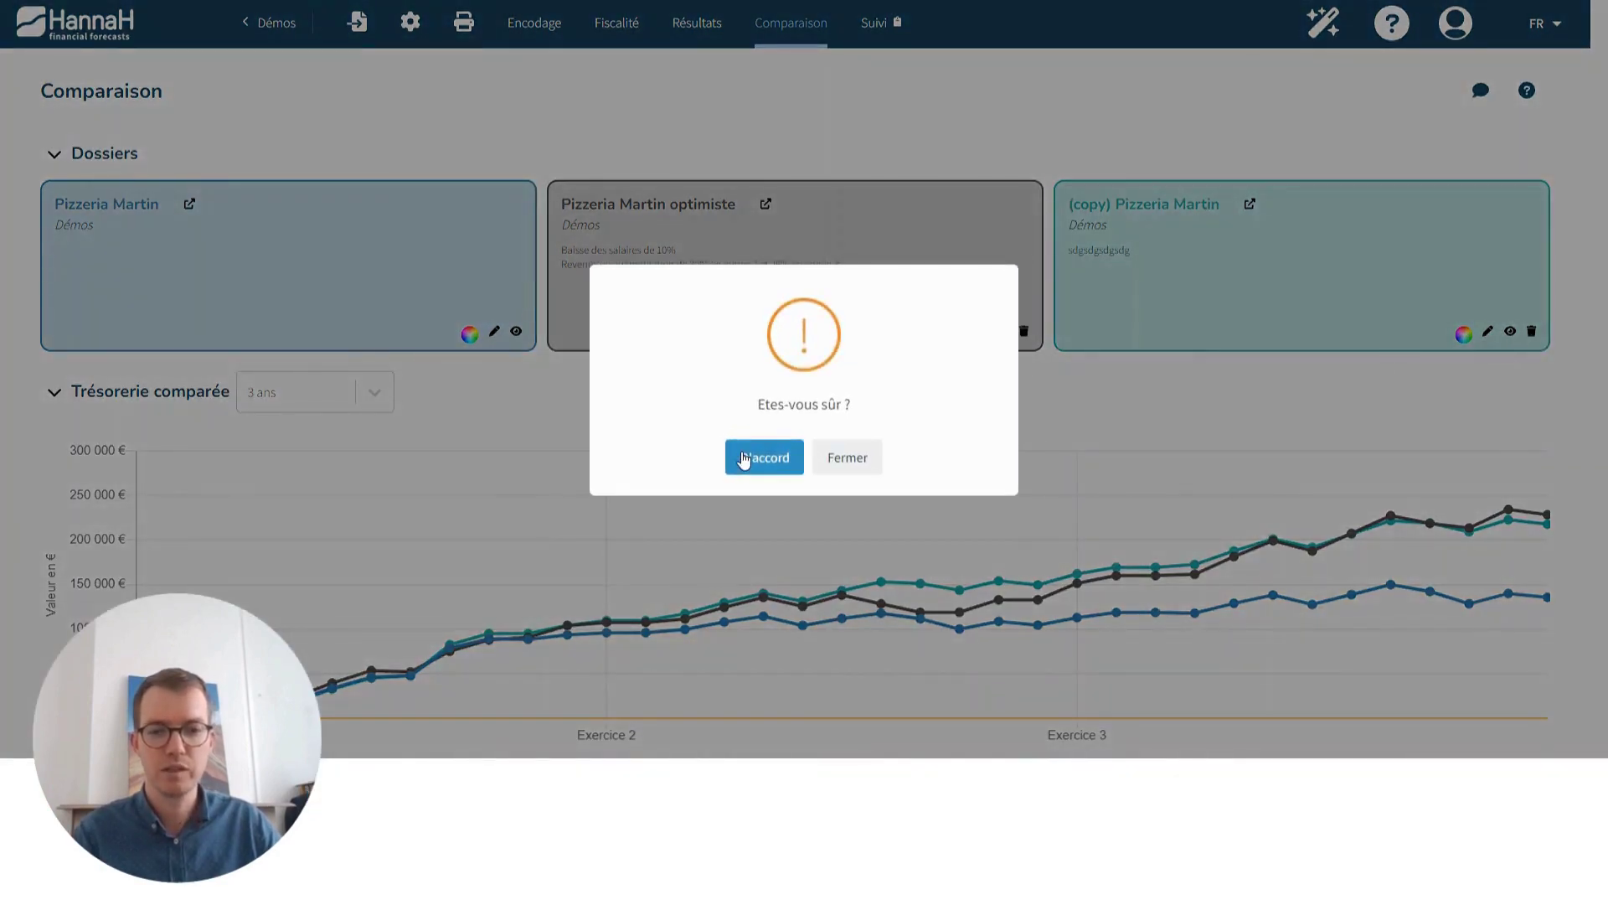
{"action": "left_click", "coordinate": [743, 461]}
{"action": "scroll", "coordinate": [1106, 377], "scroll_direction": "down", "scroll_amount": 3}
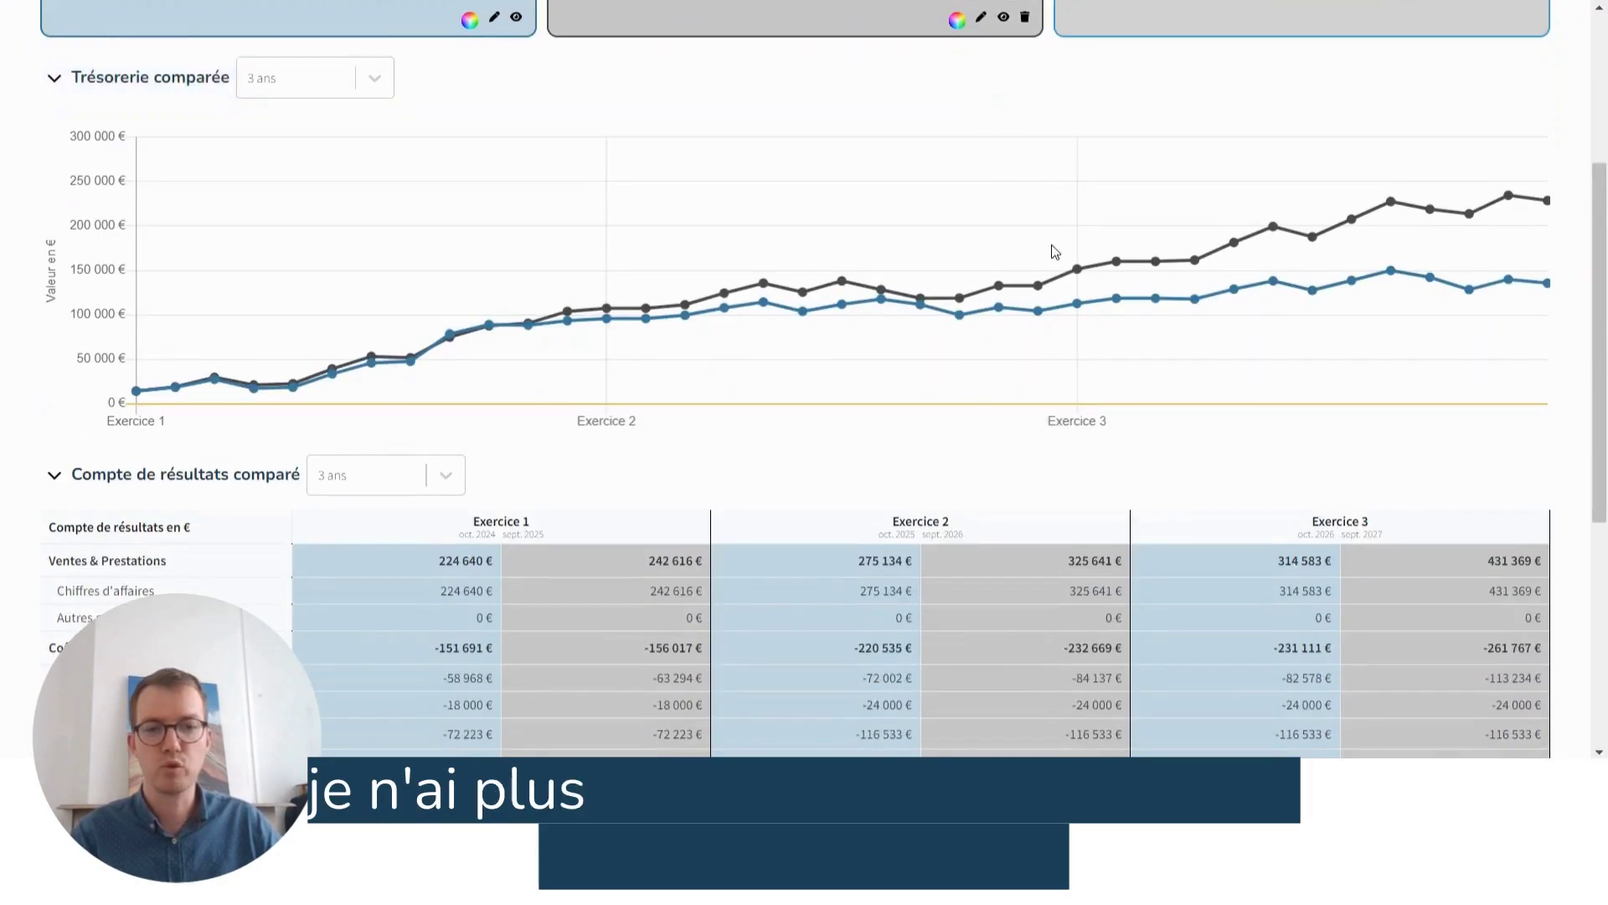
{"action": "scroll", "coordinate": [988, 335], "scroll_direction": "up", "scroll_amount": 3}
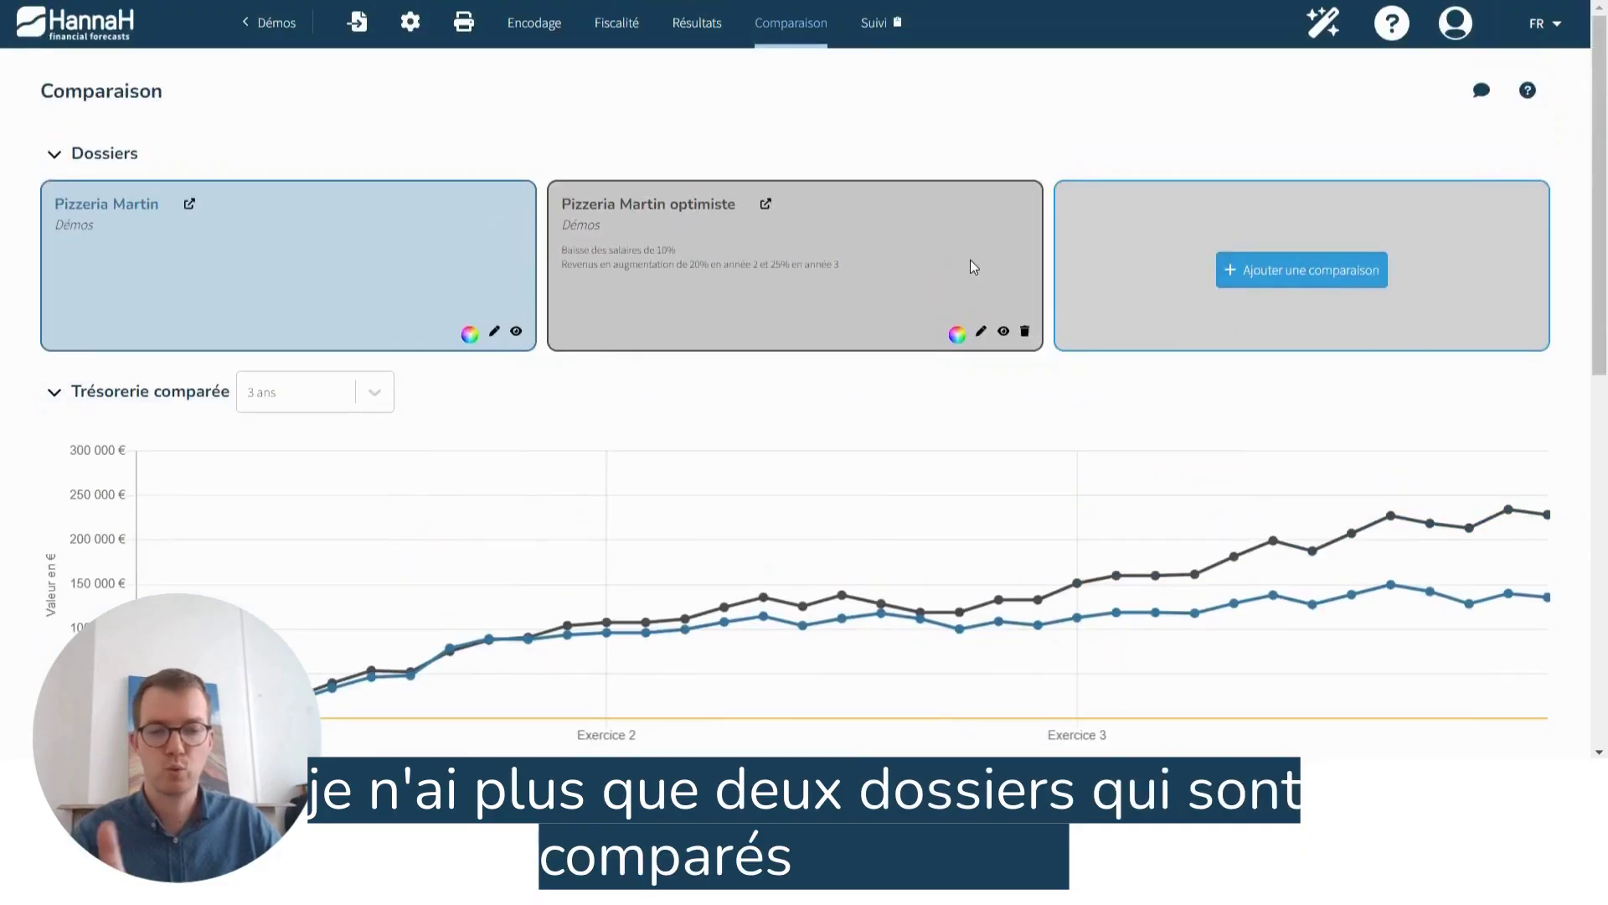
{"action": "scroll", "coordinate": [963, 303], "scroll_direction": "down", "scroll_amount": 5}
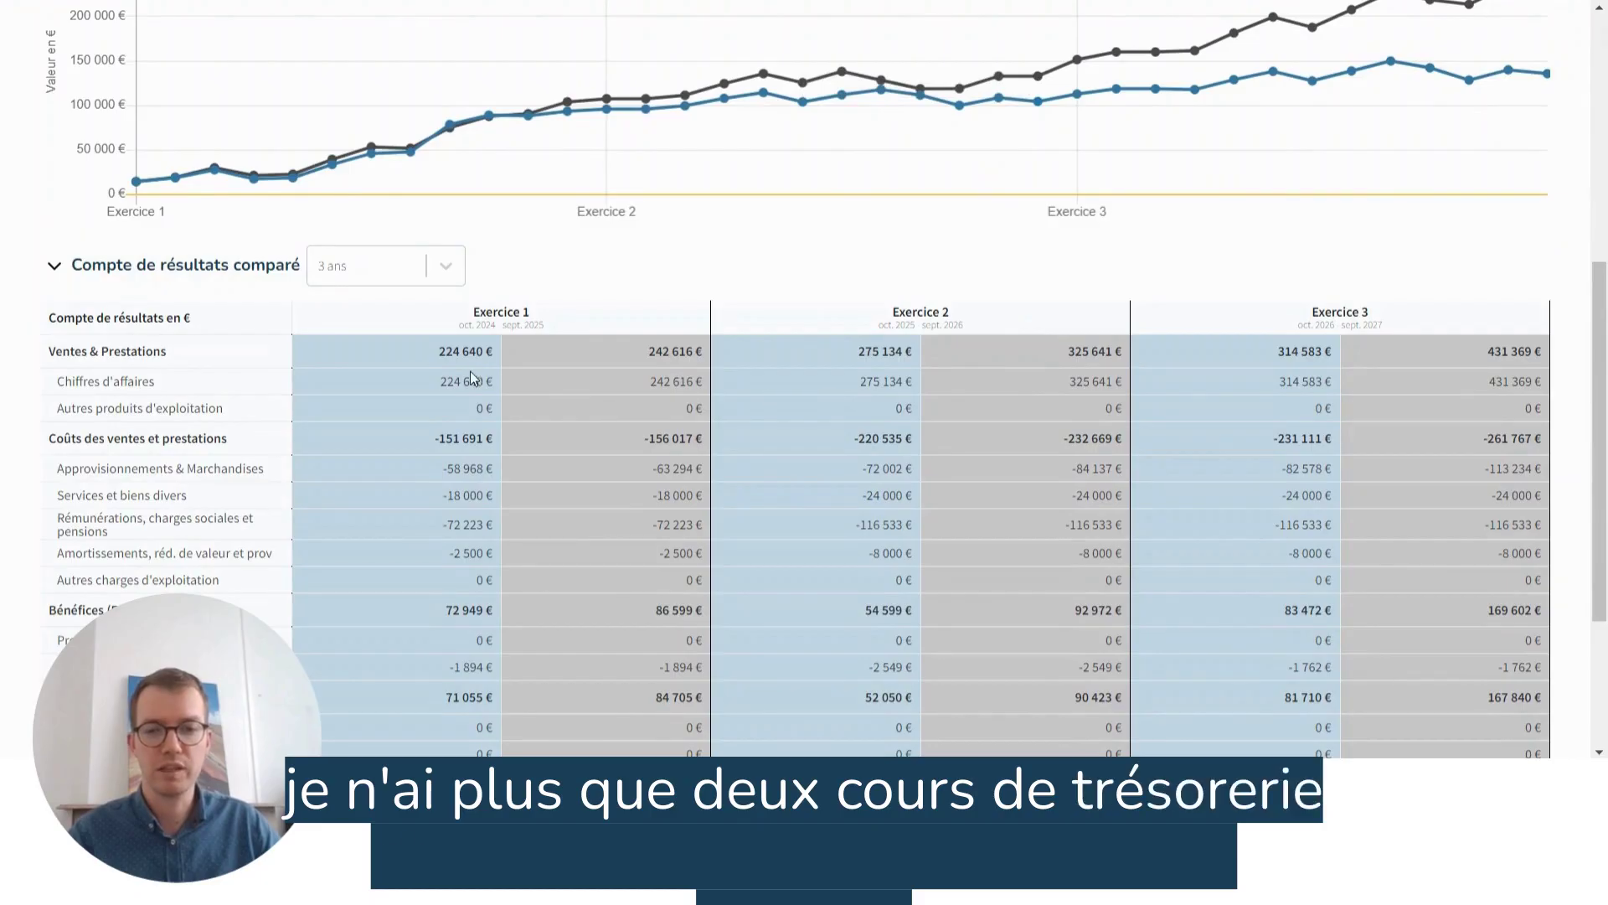
{"action": "scroll", "coordinate": [995, 437], "scroll_direction": "up", "scroll_amount": 6}
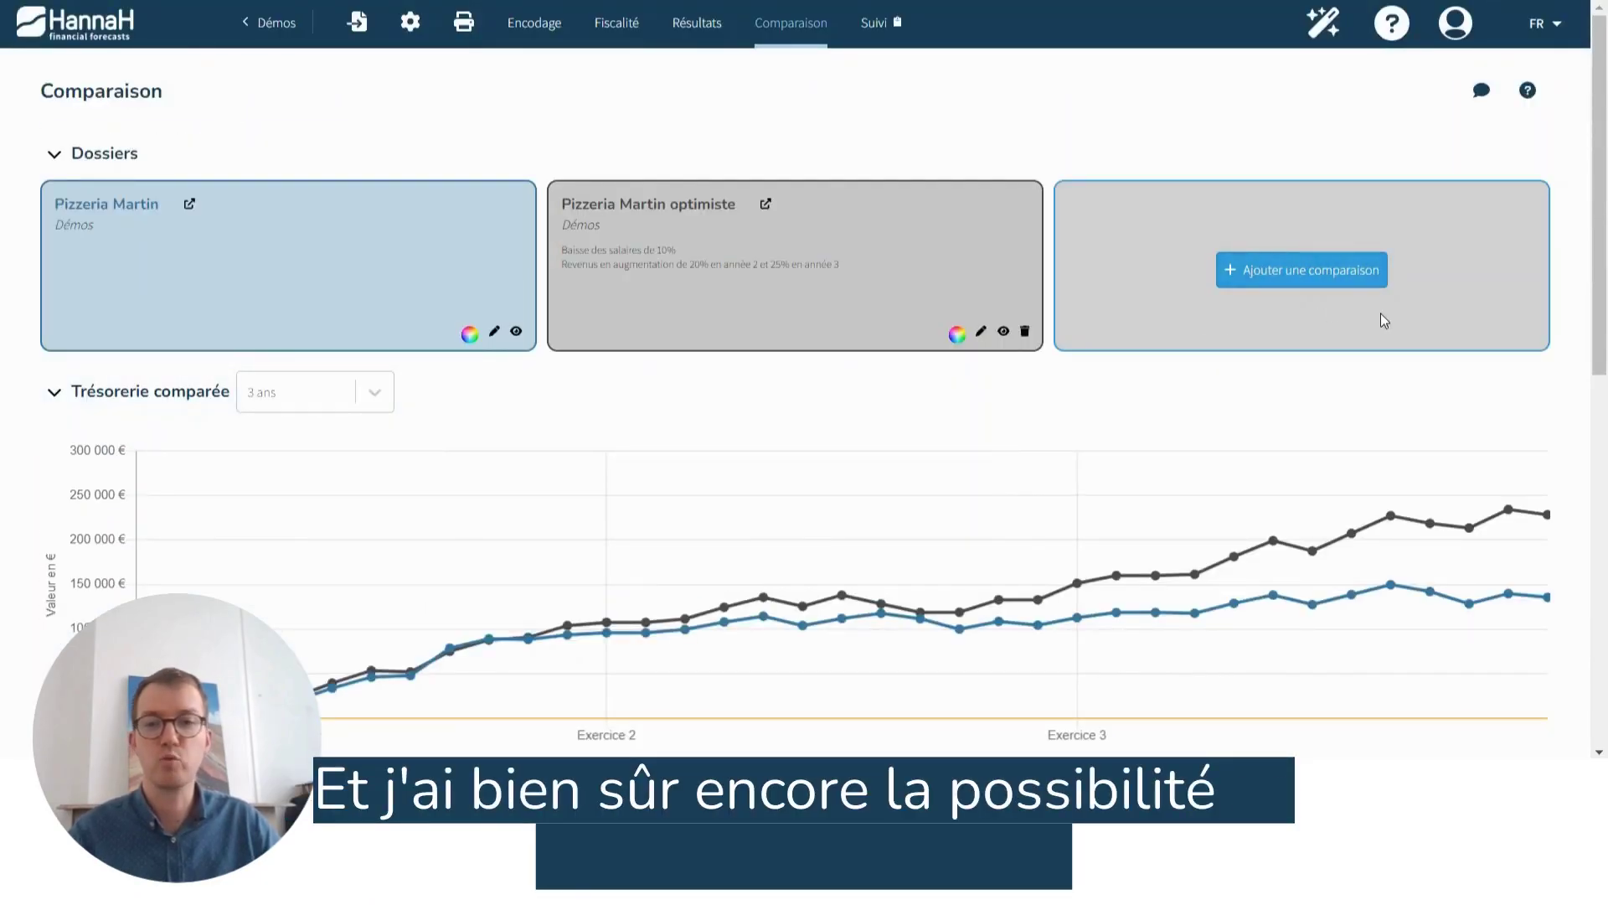
- View the options for adding a comparison by duplicating the base dossier or choosing an existing one, and close them without adding anything
{"action": "left_click", "coordinate": [1335, 267]}
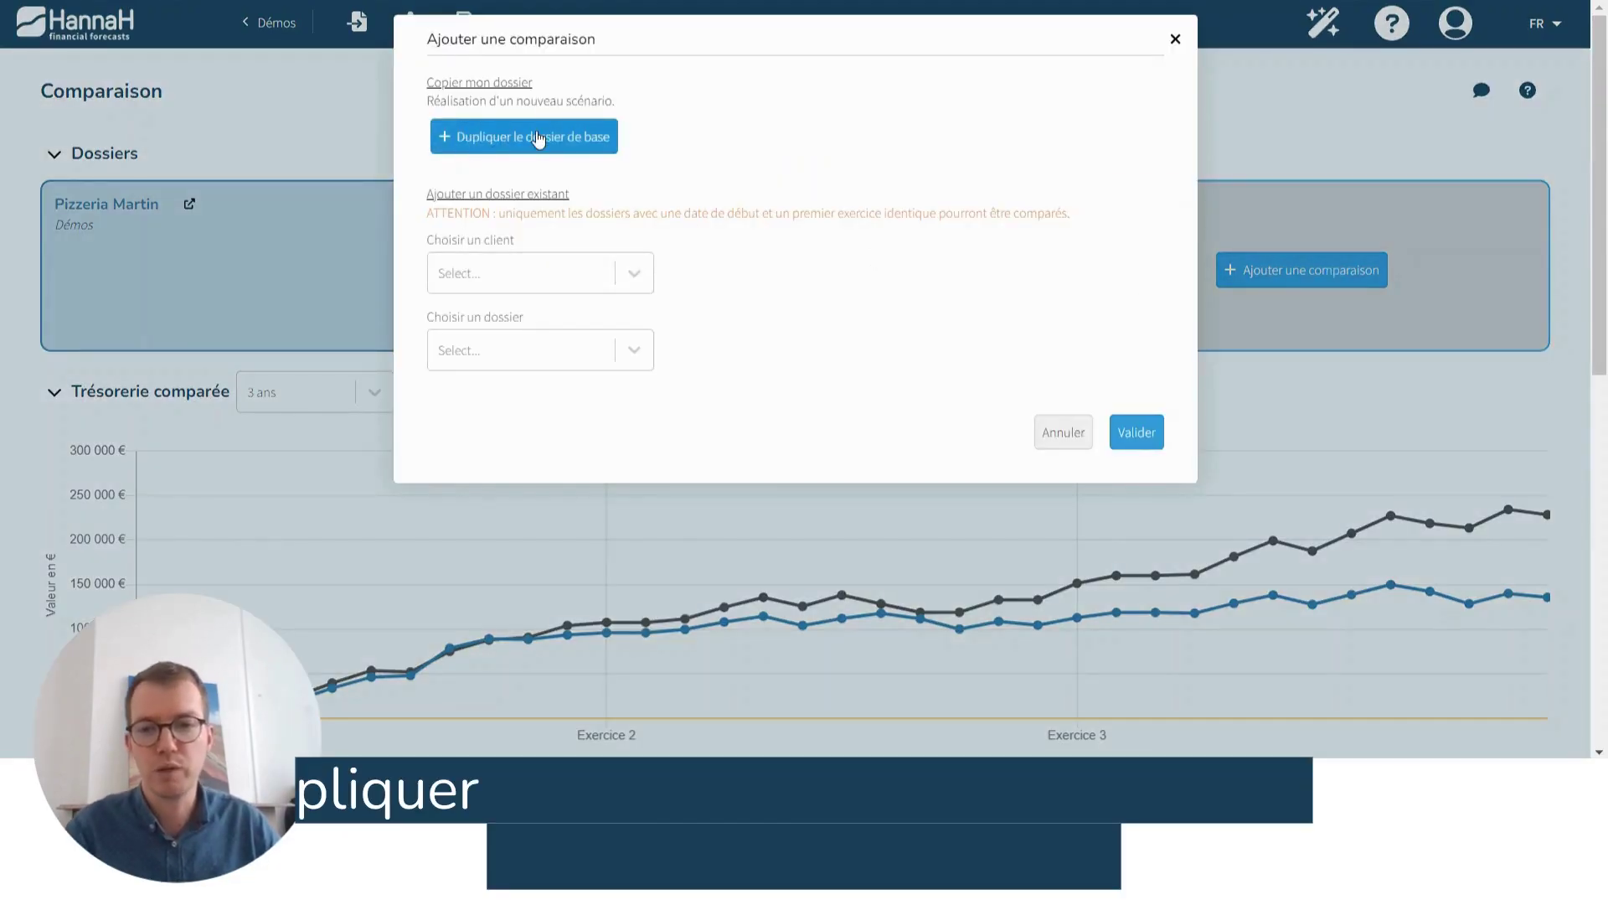
{"action": "left_click", "coordinate": [1288, 402]}
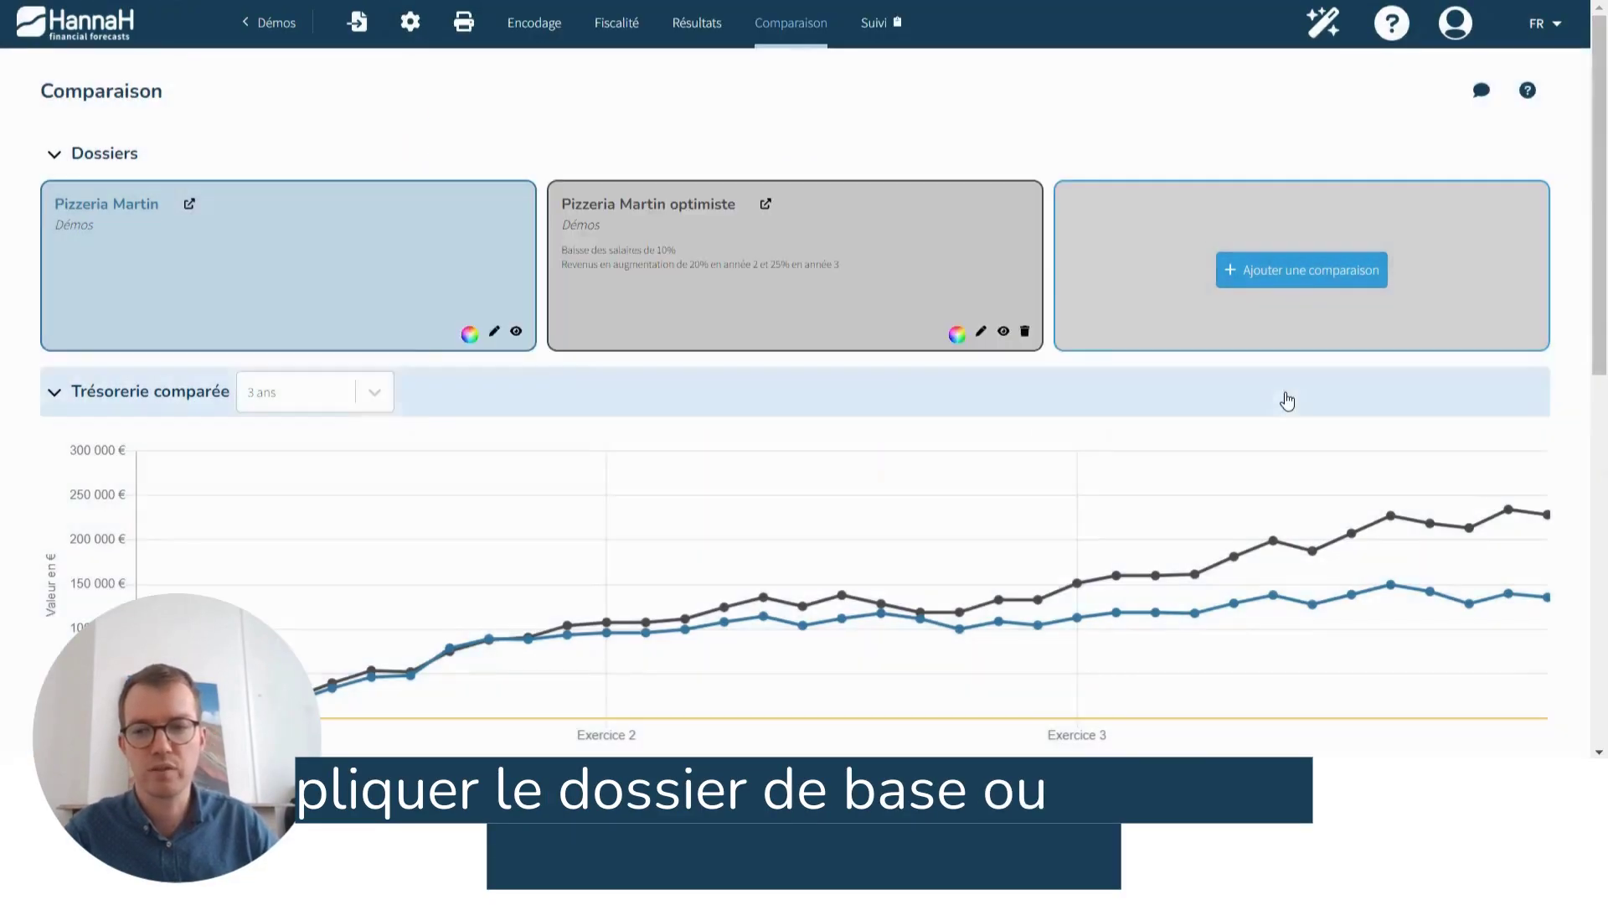
- Set the compared treasury chart's period to 1 year
{"action": "scroll", "coordinate": [675, 532], "scroll_direction": "down", "scroll_amount": 3}
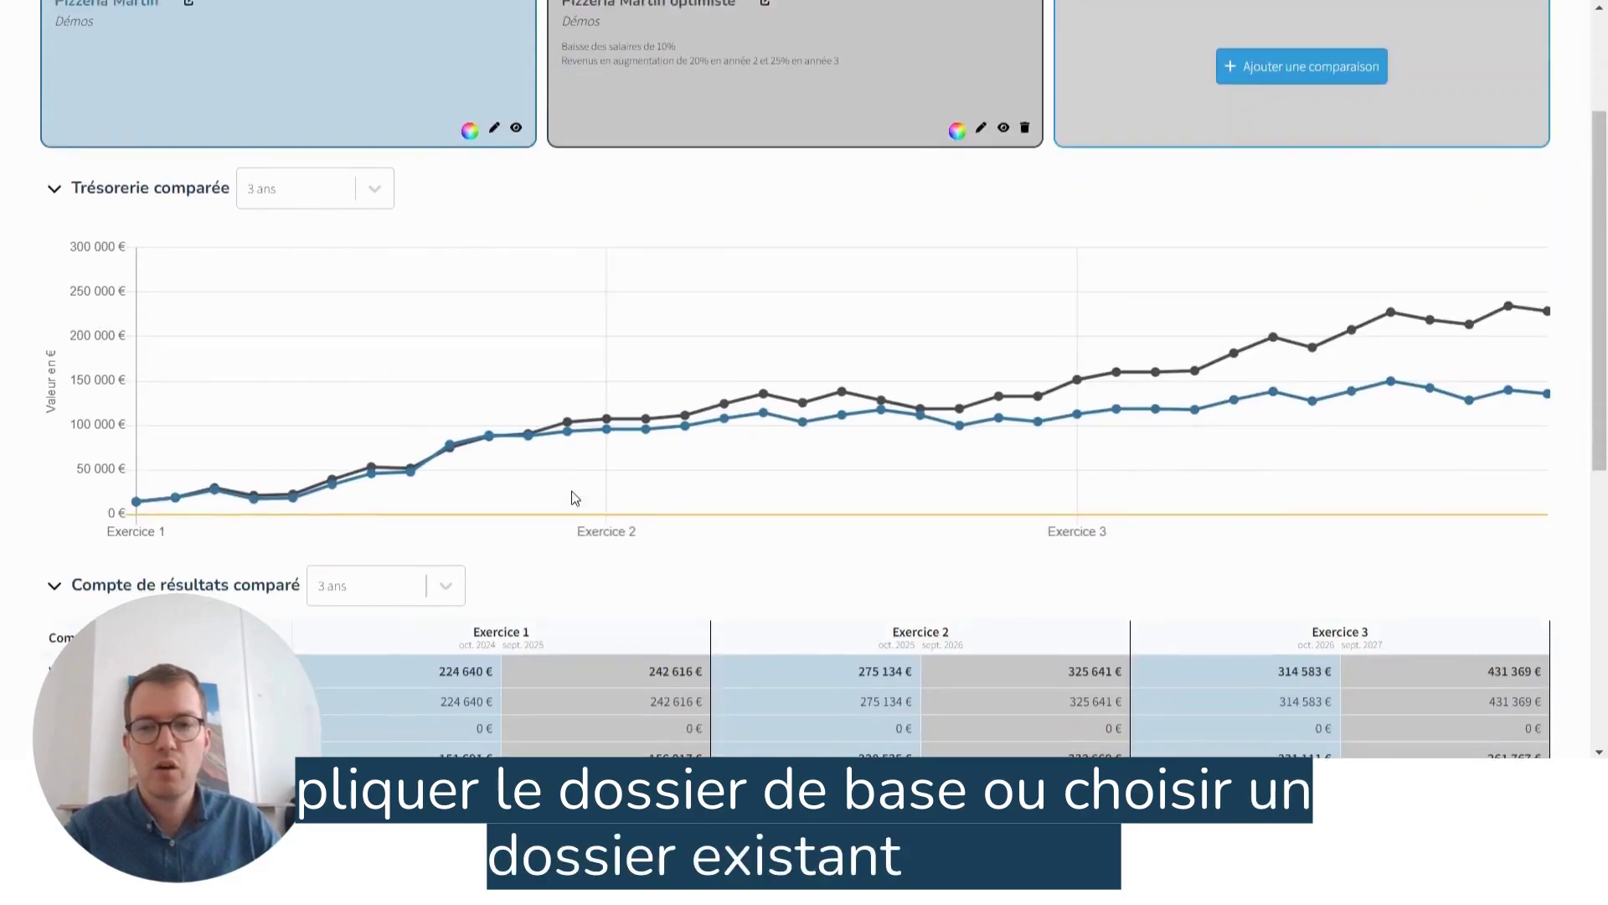
{"action": "scroll", "coordinate": [309, 288], "scroll_direction": "up", "scroll_amount": 2}
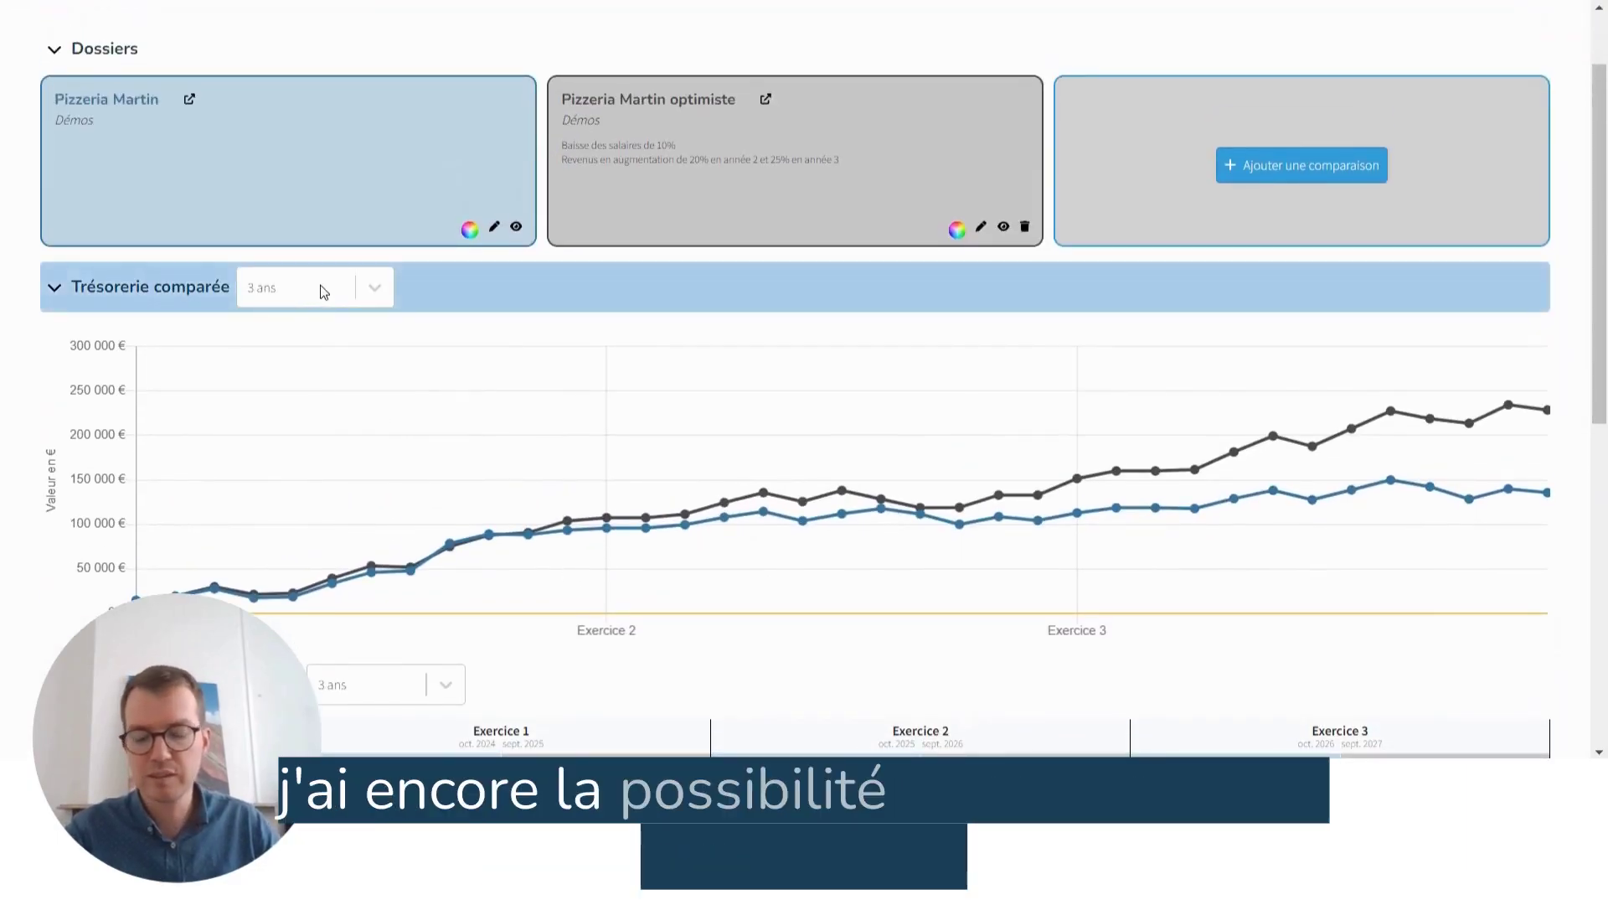
{"action": "left_click", "coordinate": [316, 291]}
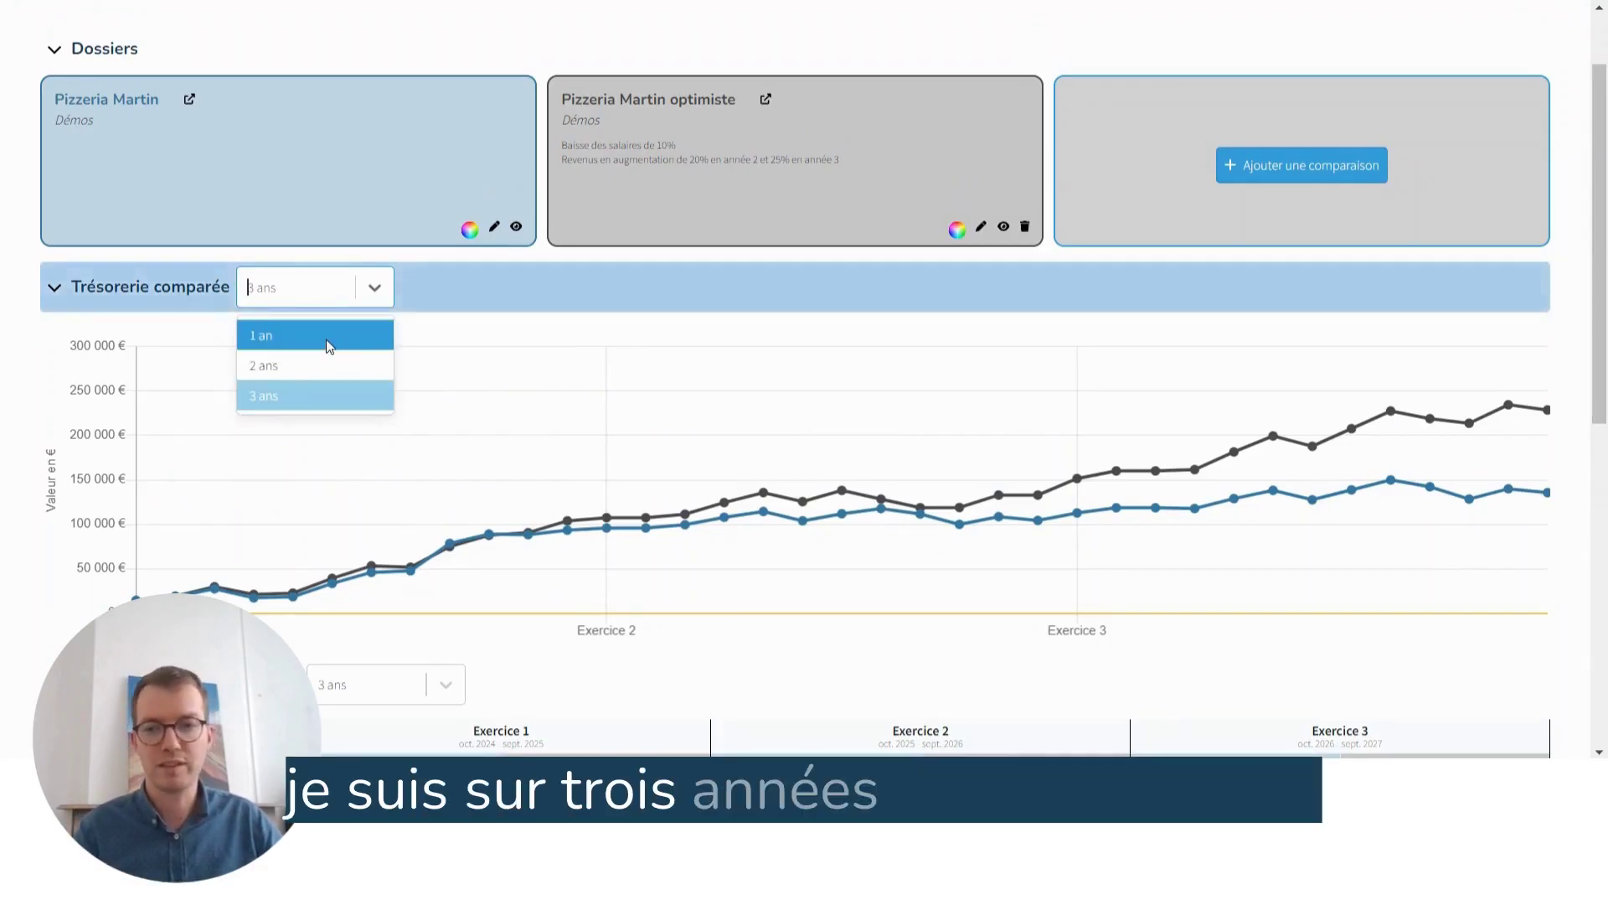
{"action": "left_click", "coordinate": [325, 338]}
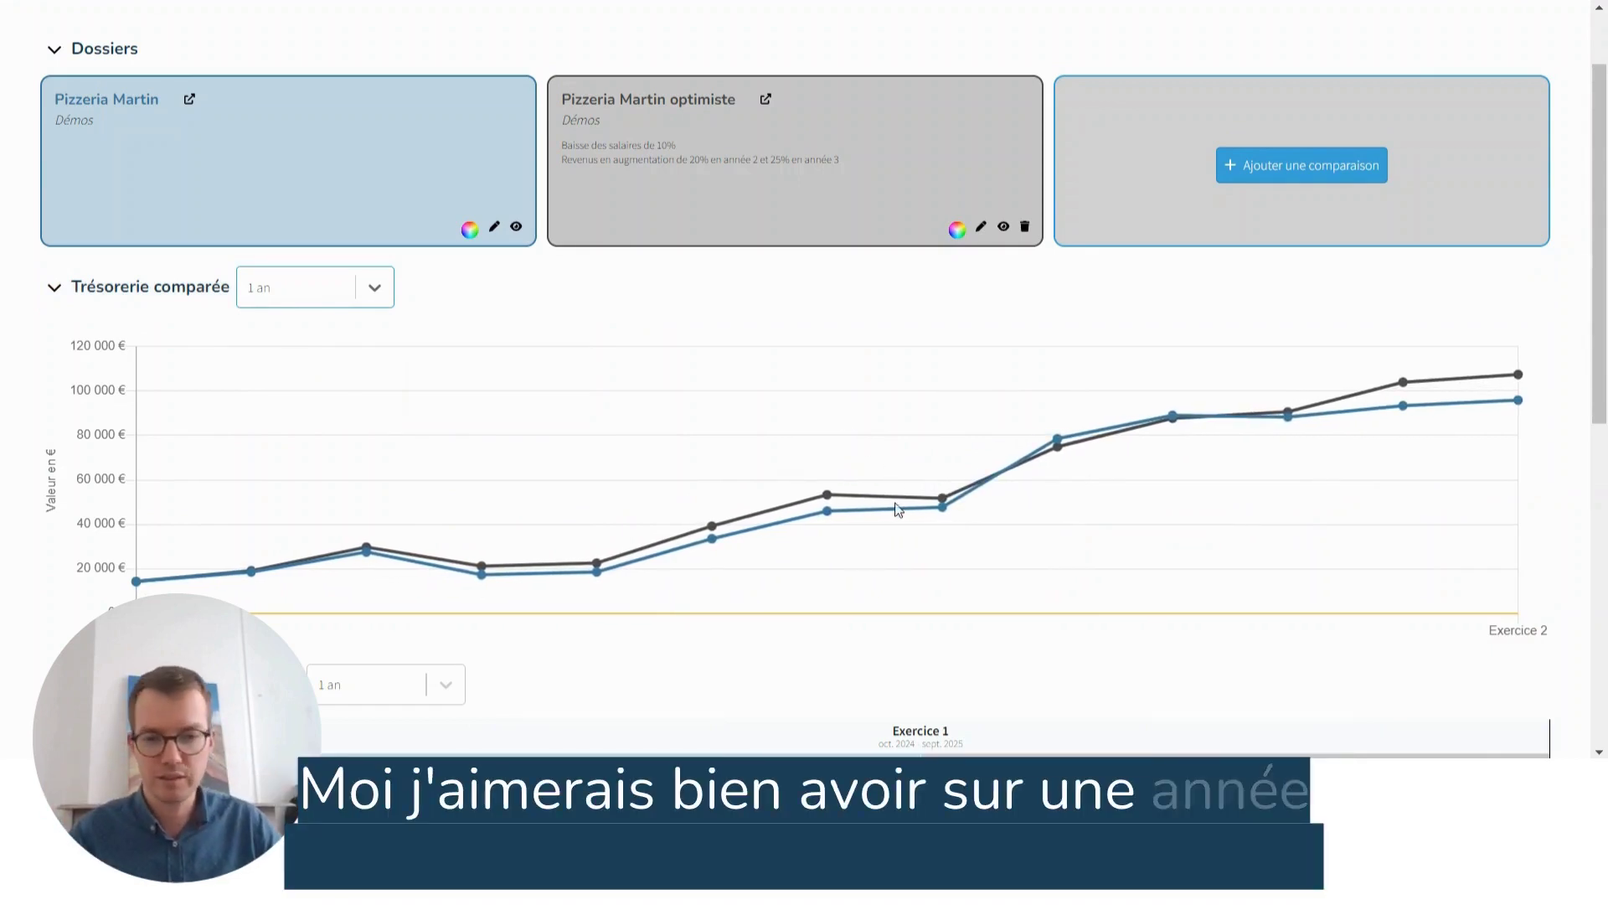
- Set the compared income statement's period to 2 years and review its figures for both dossiers
{"action": "scroll", "coordinate": [486, 466], "scroll_direction": "down", "scroll_amount": 1}
{"action": "scroll", "coordinate": [487, 466], "scroll_direction": "down", "scroll_amount": 5}
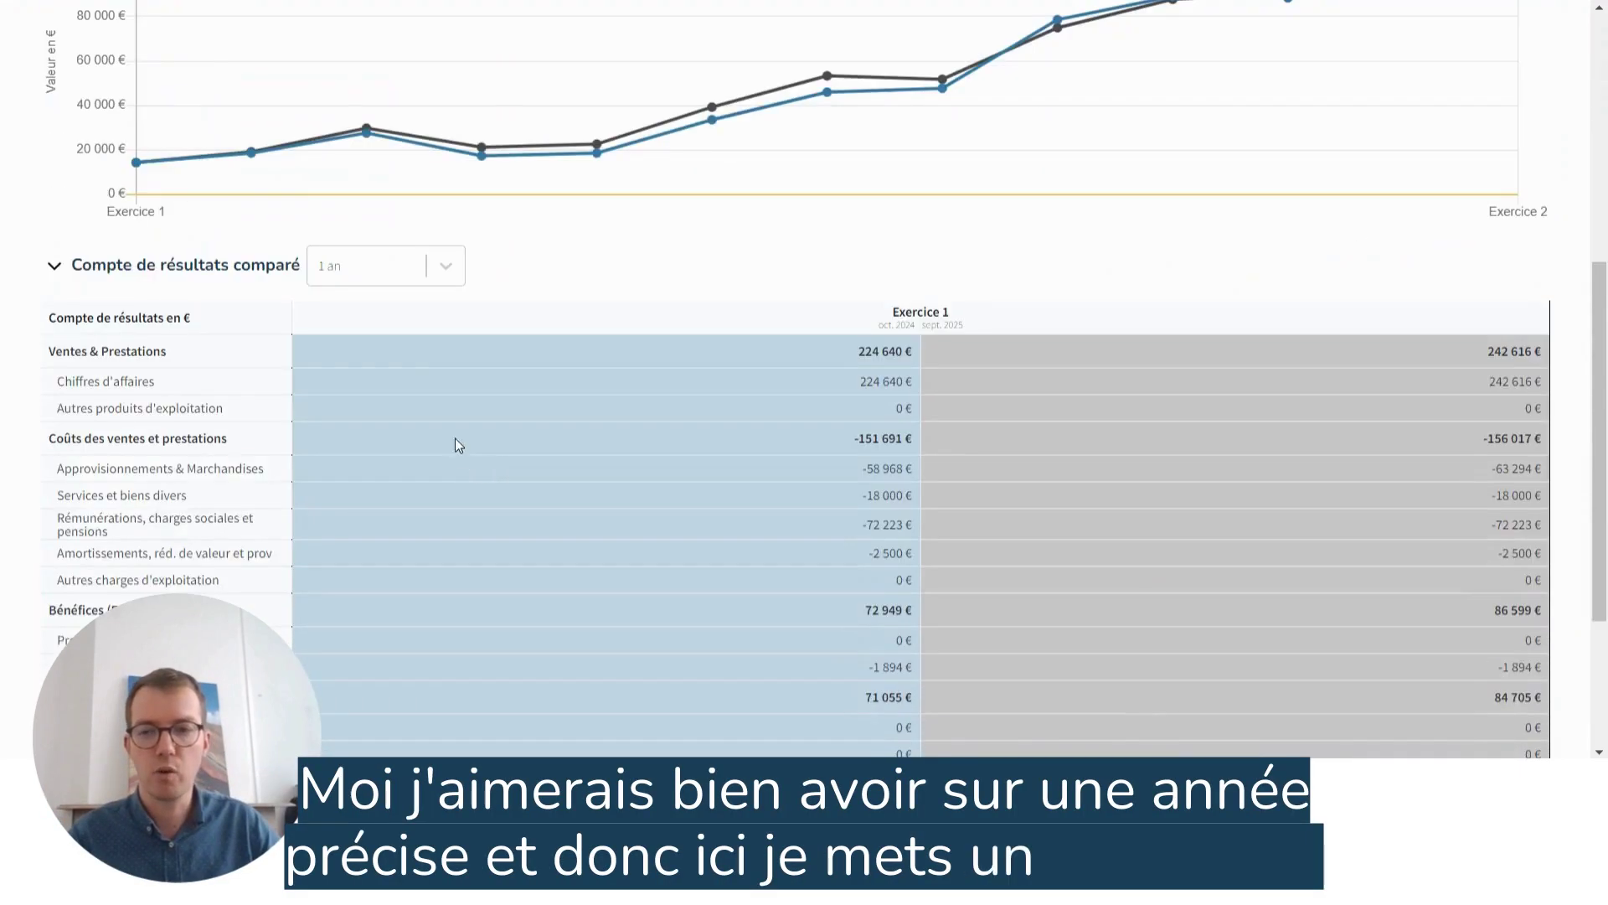
{"action": "left_click", "coordinate": [395, 270]}
{"action": "left_click", "coordinate": [359, 335]}
{"action": "scroll", "coordinate": [583, 444], "scroll_direction": "down", "scroll_amount": 3}
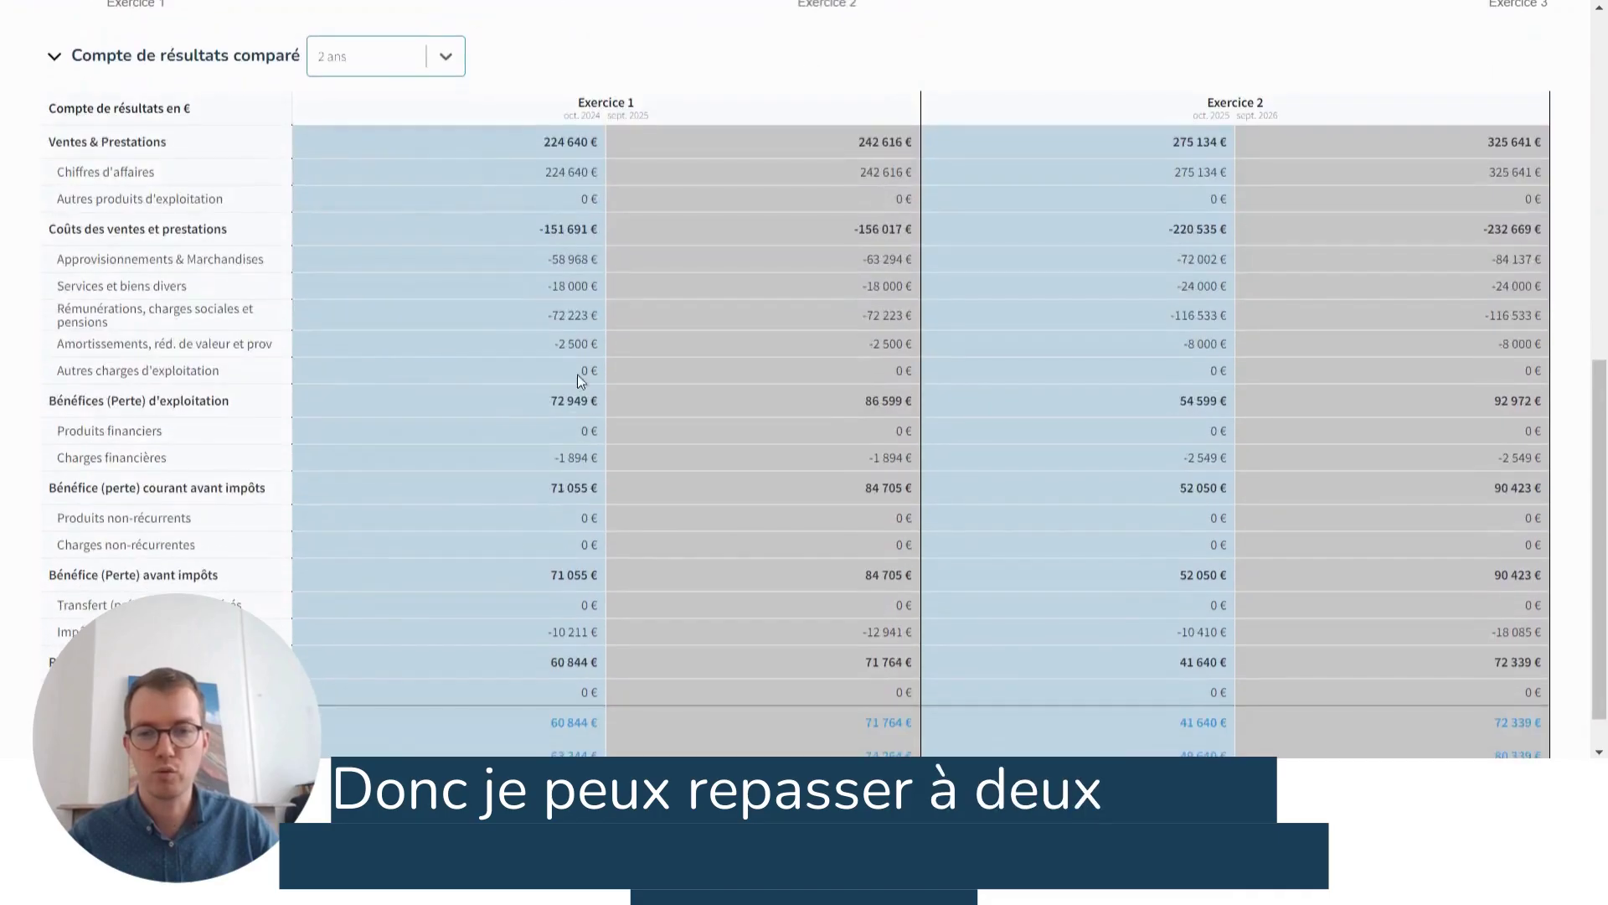
- Set the compared treasury chart's period to 3 years
{"action": "scroll", "coordinate": [520, 259], "scroll_direction": "up", "scroll_amount": 7}
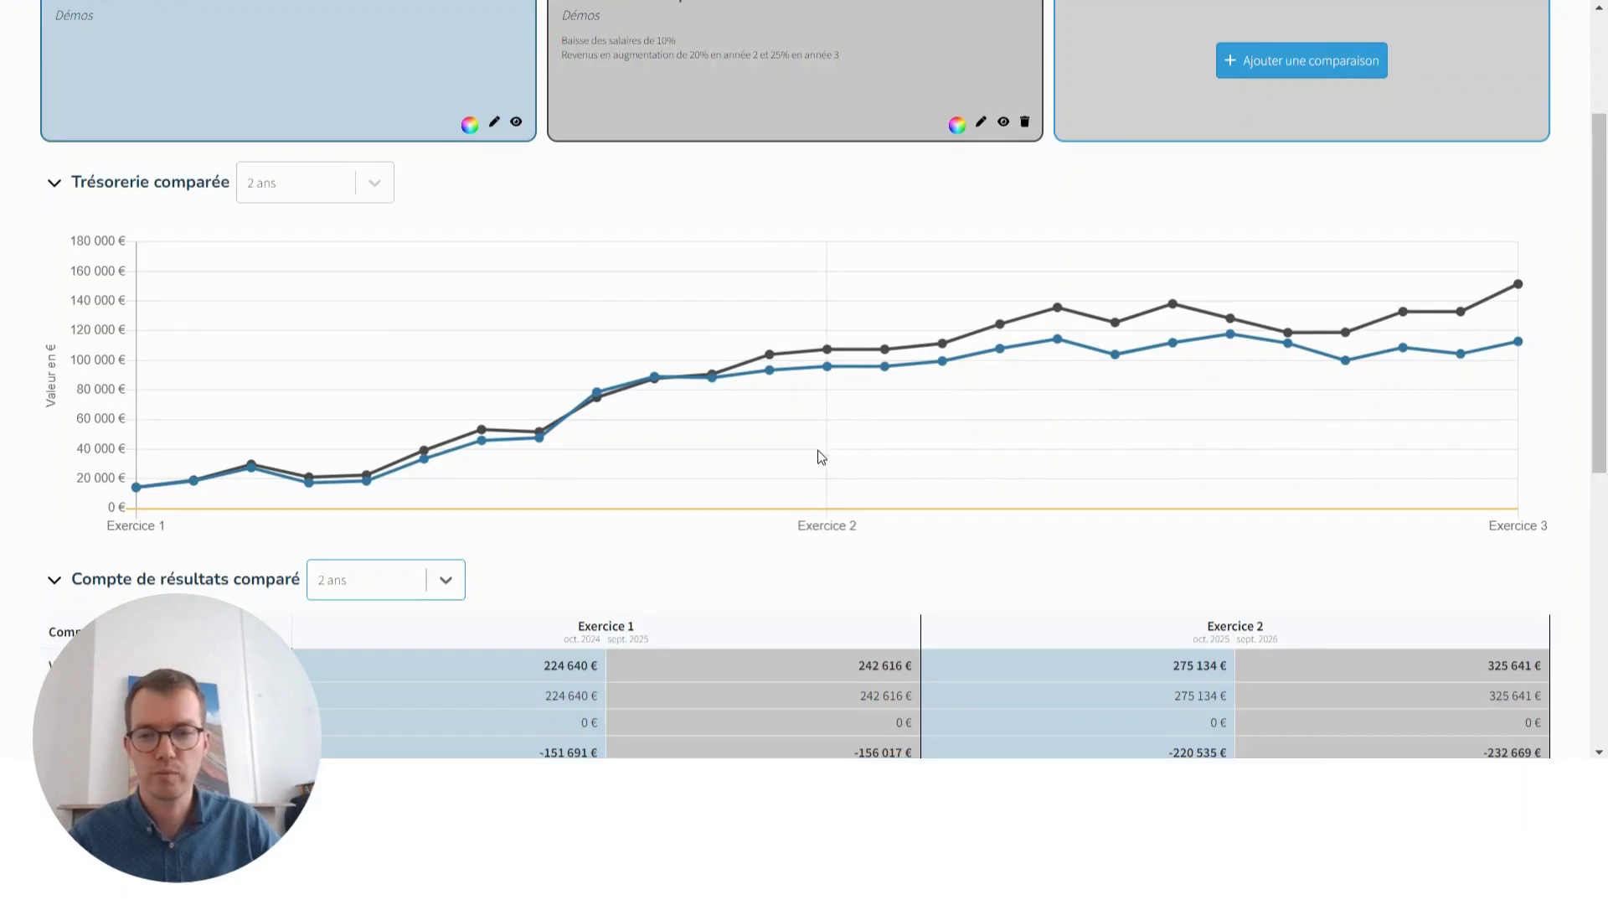
{"action": "left_click", "coordinate": [366, 190]}
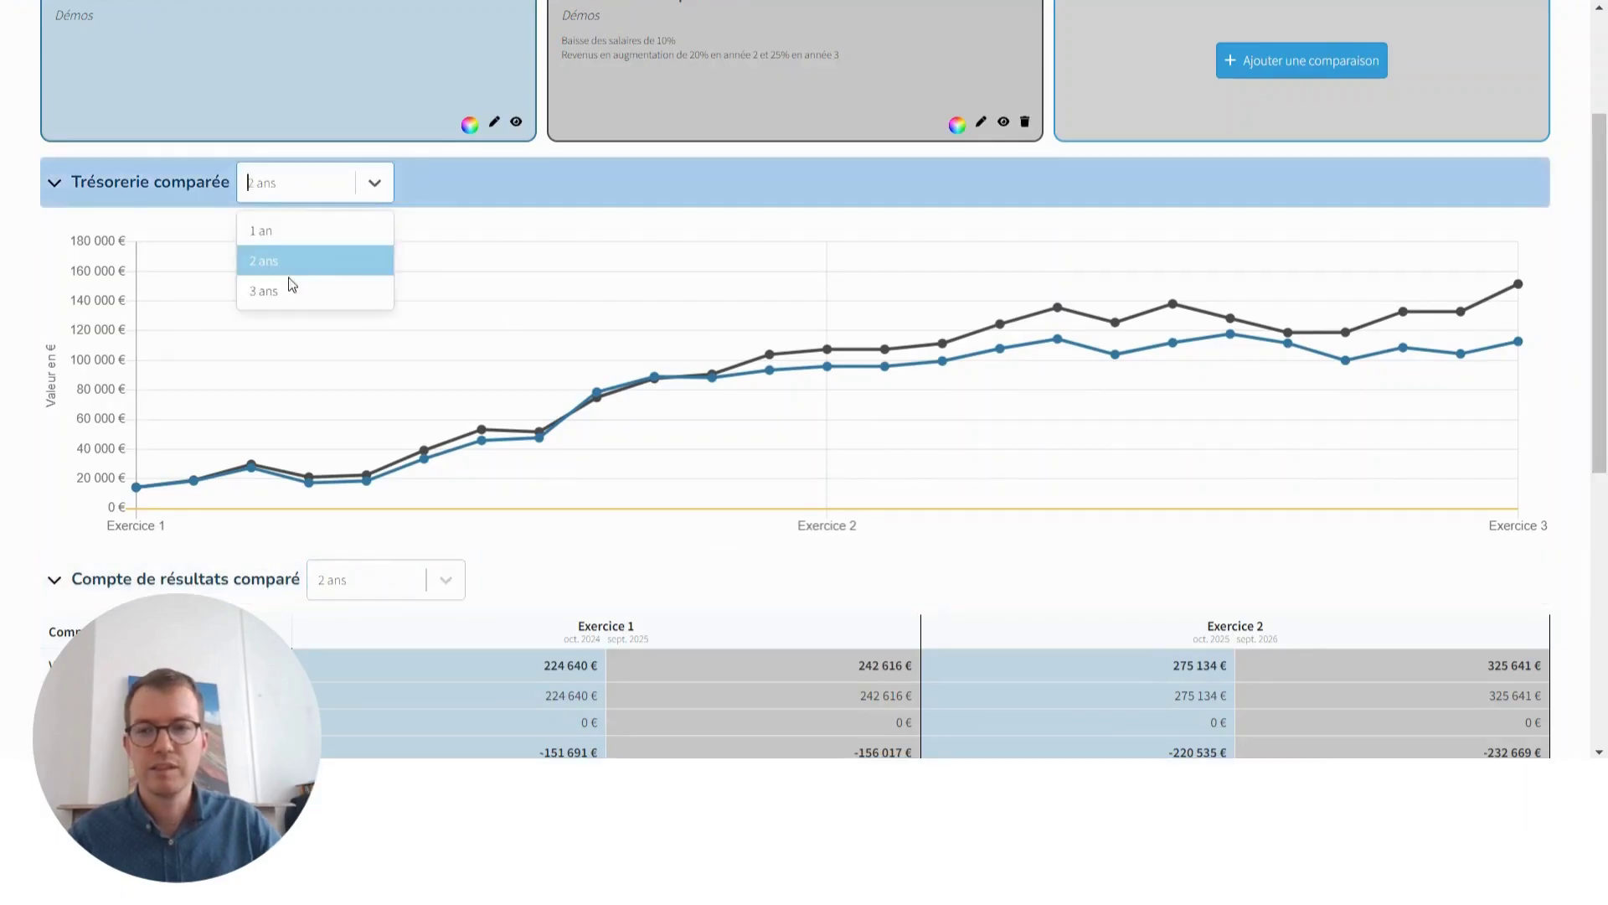
{"action": "left_click", "coordinate": [285, 289]}
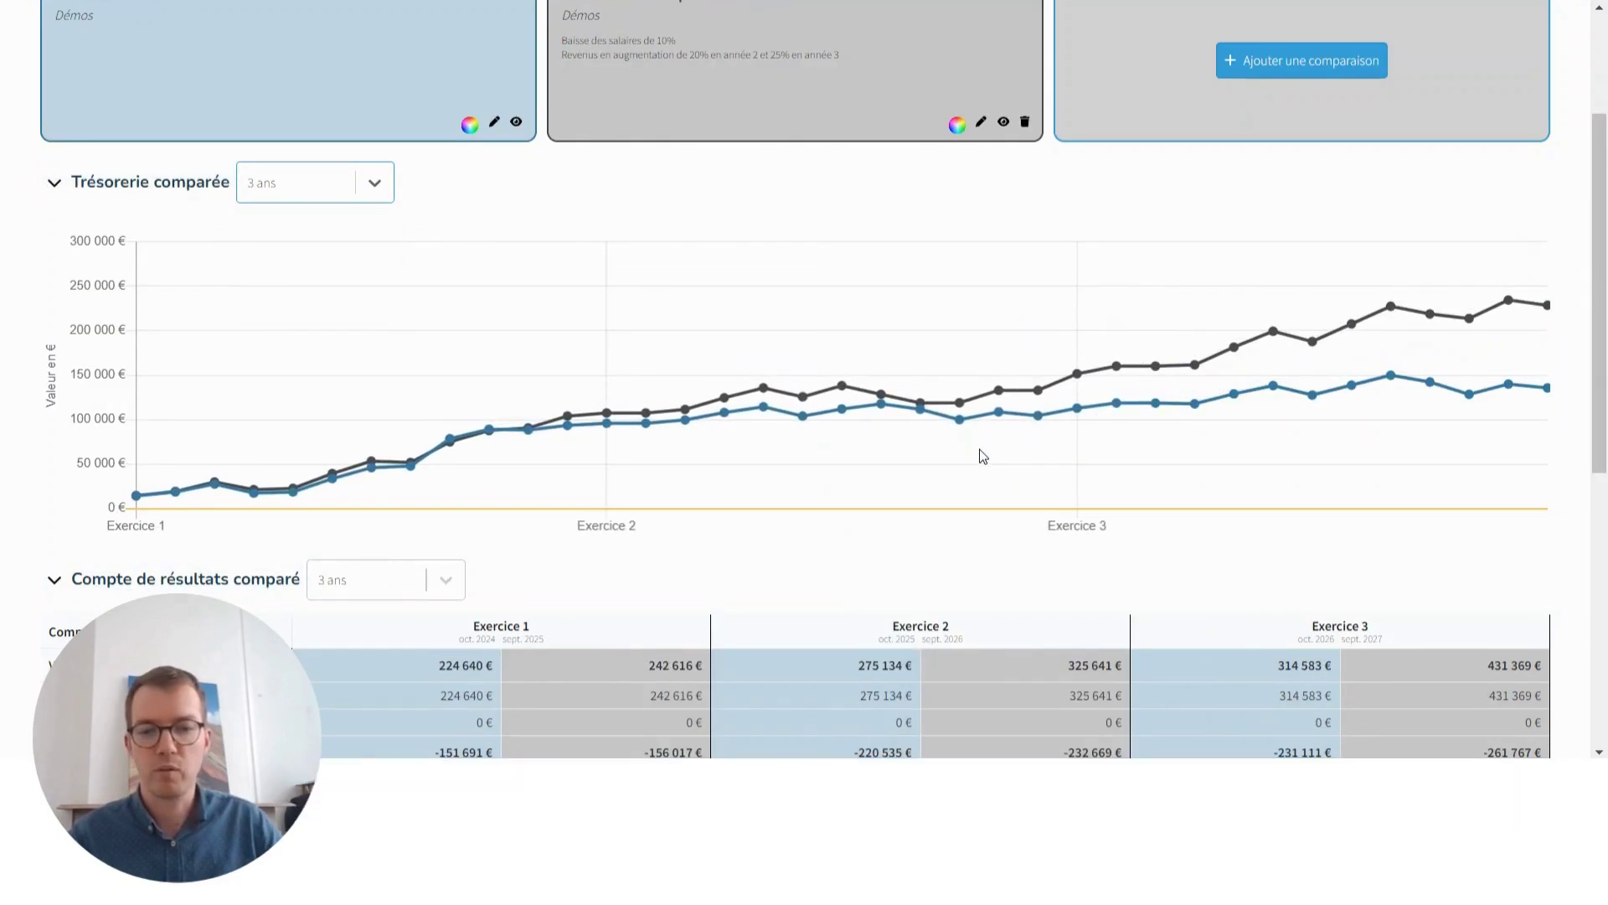
- Add a comment to the comparison page, leaving its text blank, and save it
{"action": "scroll", "coordinate": [967, 457], "scroll_direction": "up", "scroll_amount": 3}
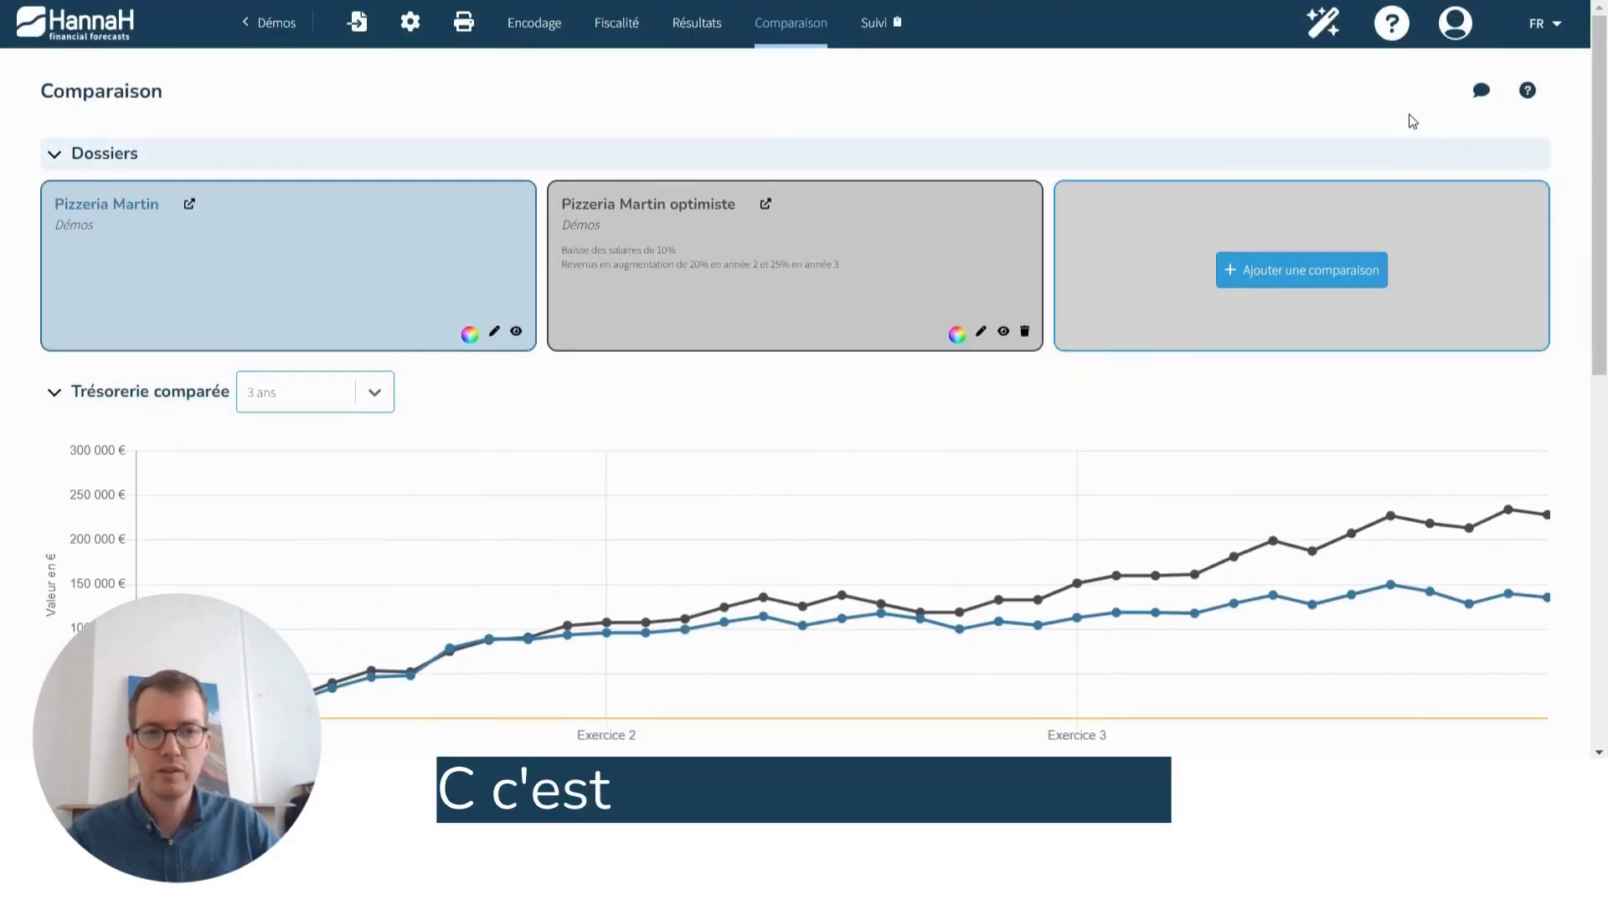
{"action": "left_click", "coordinate": [1482, 94]}
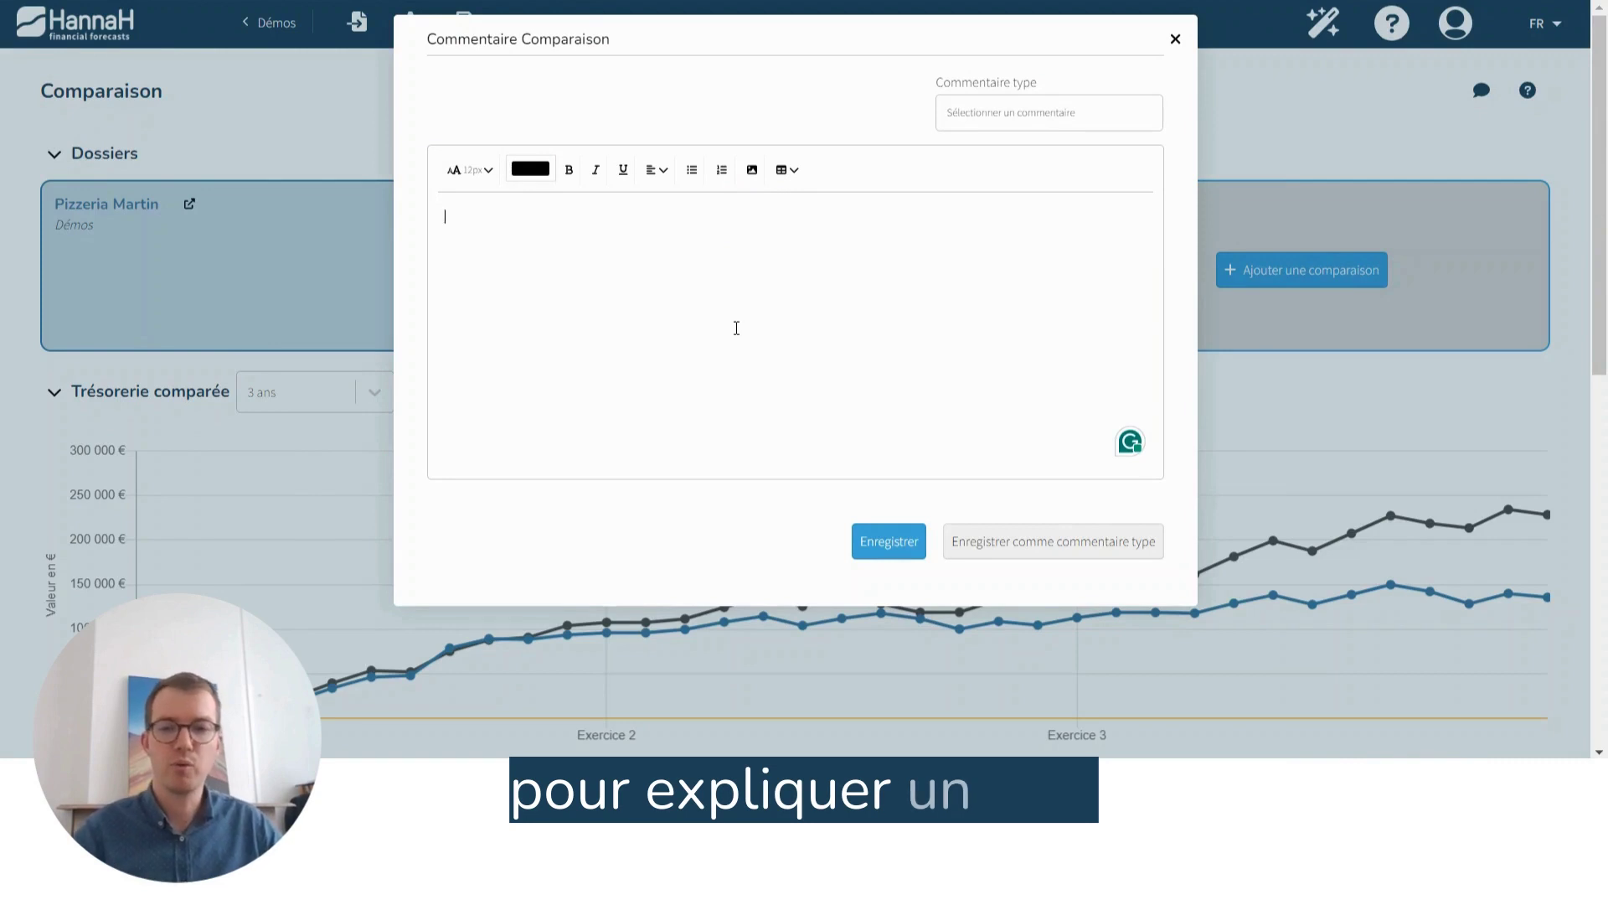
{"action": "left_click", "coordinate": [736, 327]}
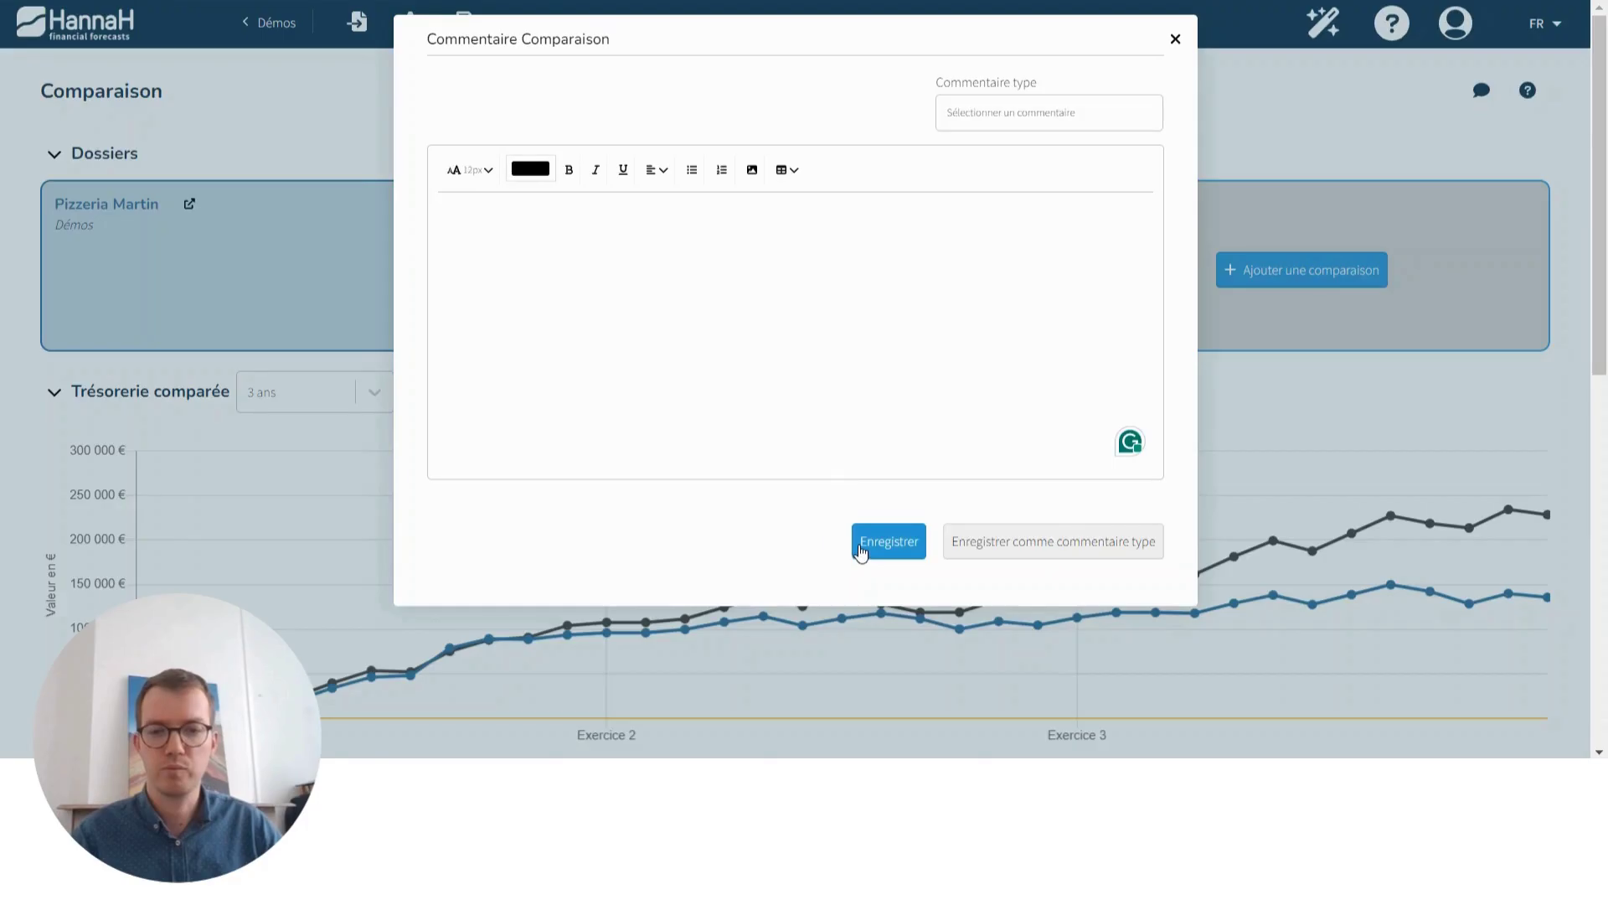
{"action": "left_click", "coordinate": [861, 551]}
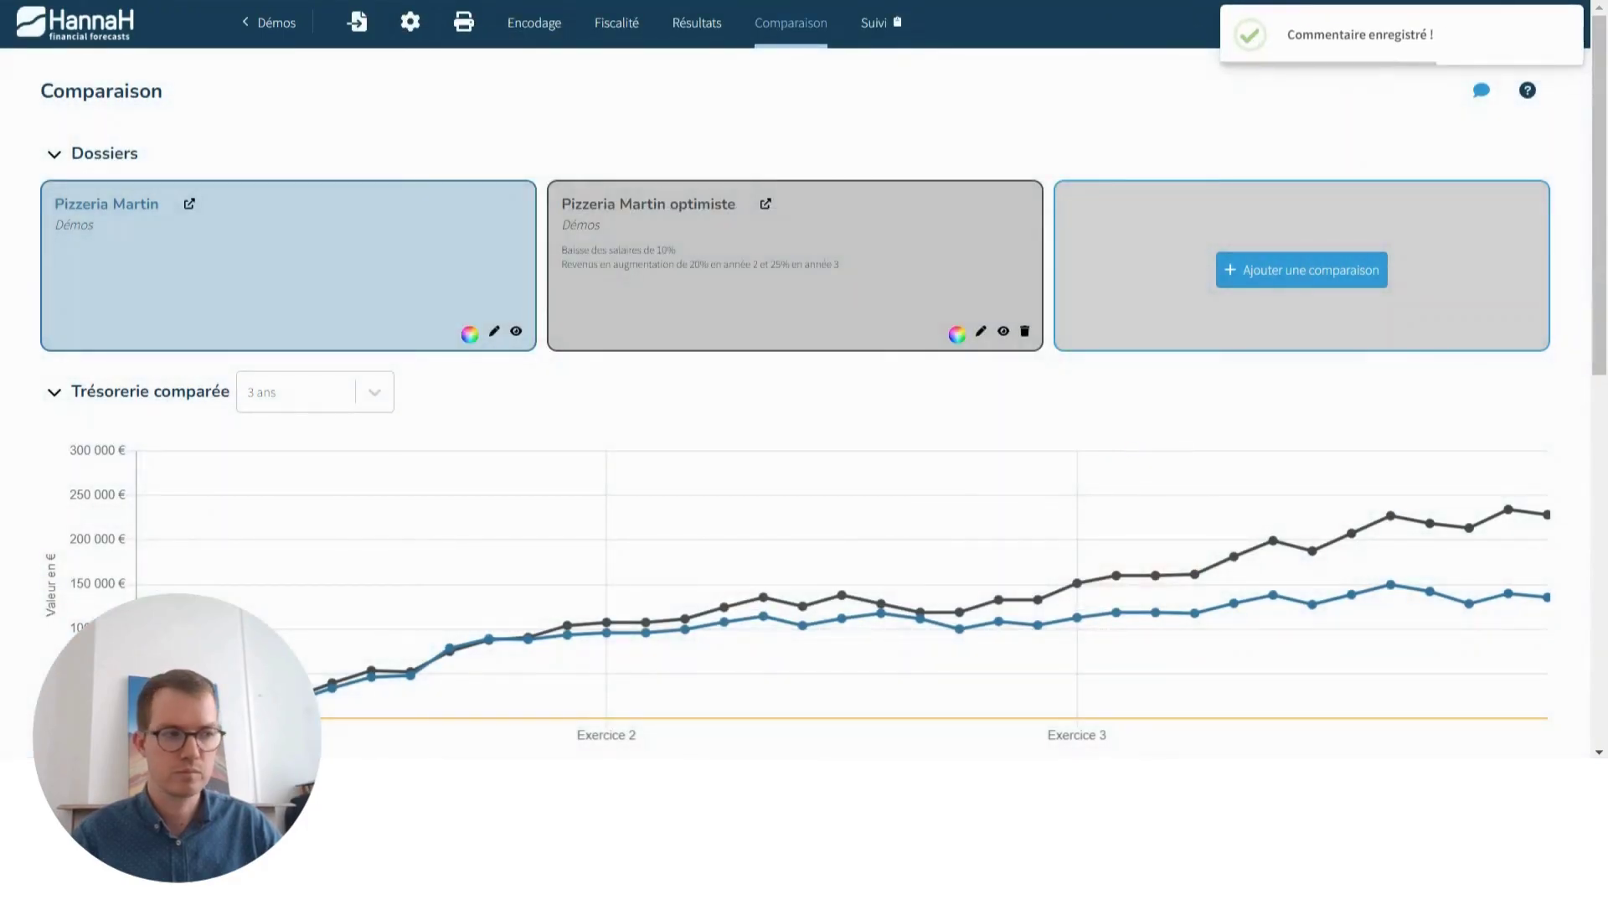